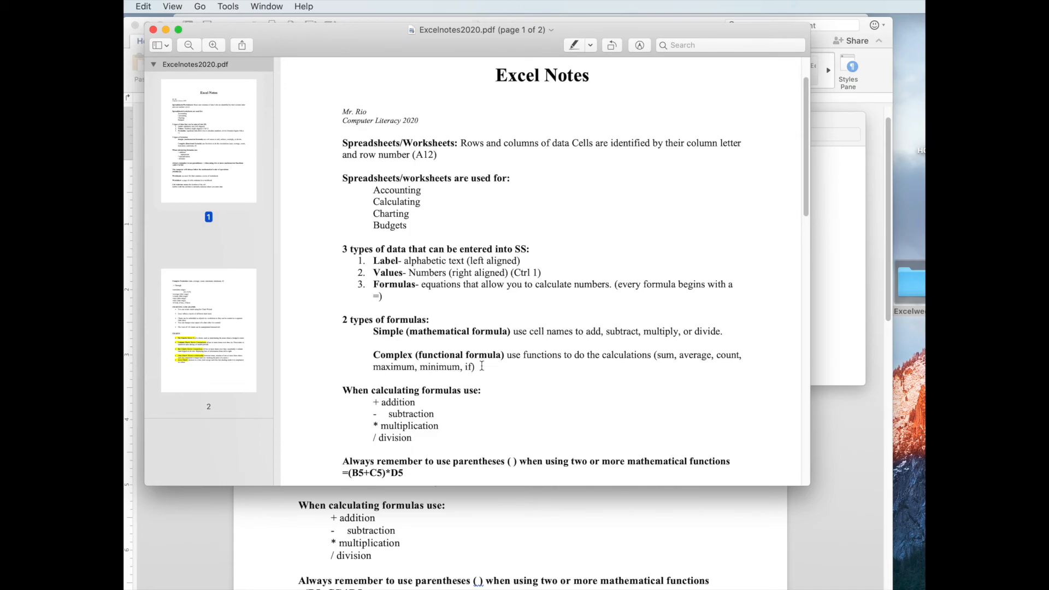
# Read through both pages of the Excel notes PDF, covering data types, formulas, functions and chart types, and return to the first page.
pyautogui.scroll(-3, 556, 376)
pyautogui.scroll(-10, 555, 377)
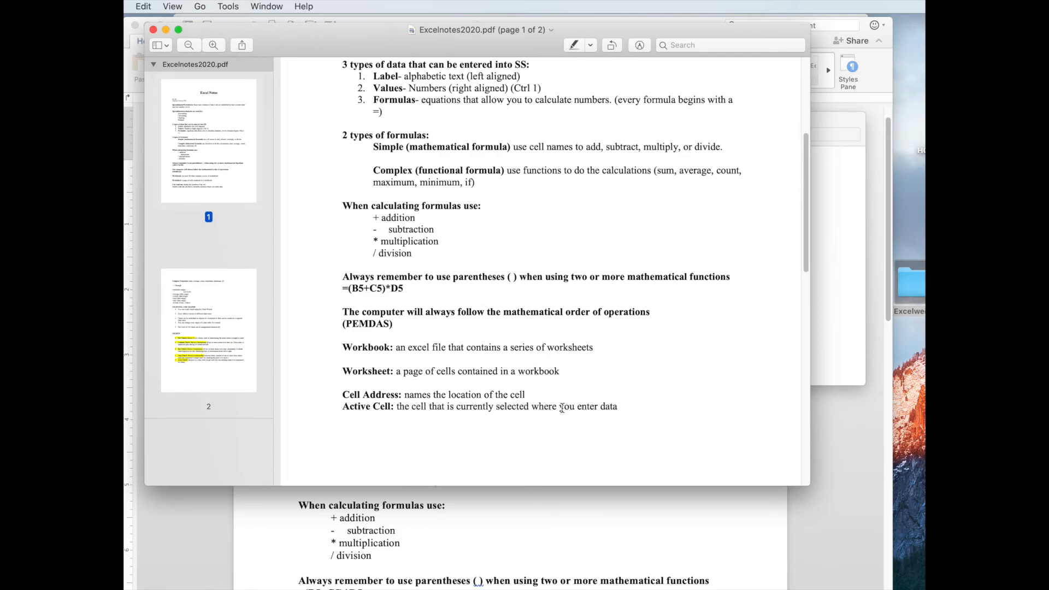
pyautogui.scroll(-9, 556, 407)
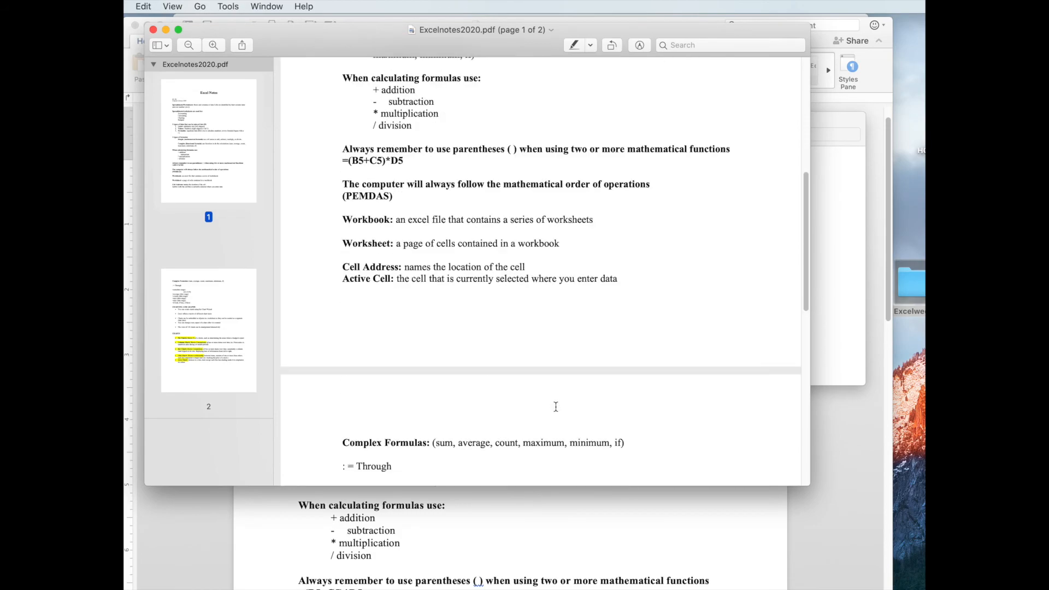
pyautogui.scroll(-6, 556, 407)
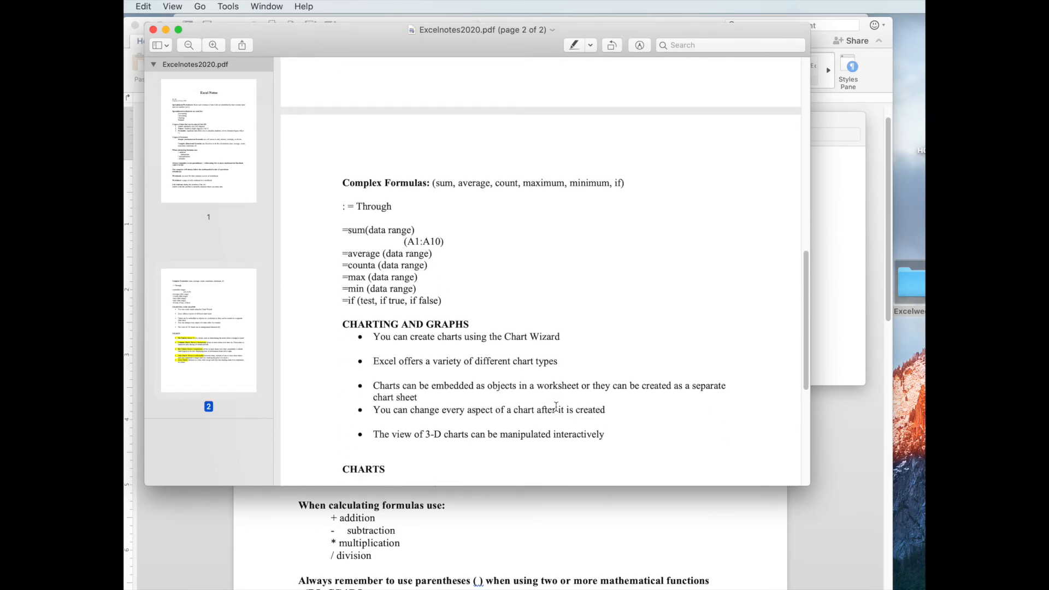
pyautogui.scroll(-1, 556, 407)
pyautogui.scroll(-2, 555, 407)
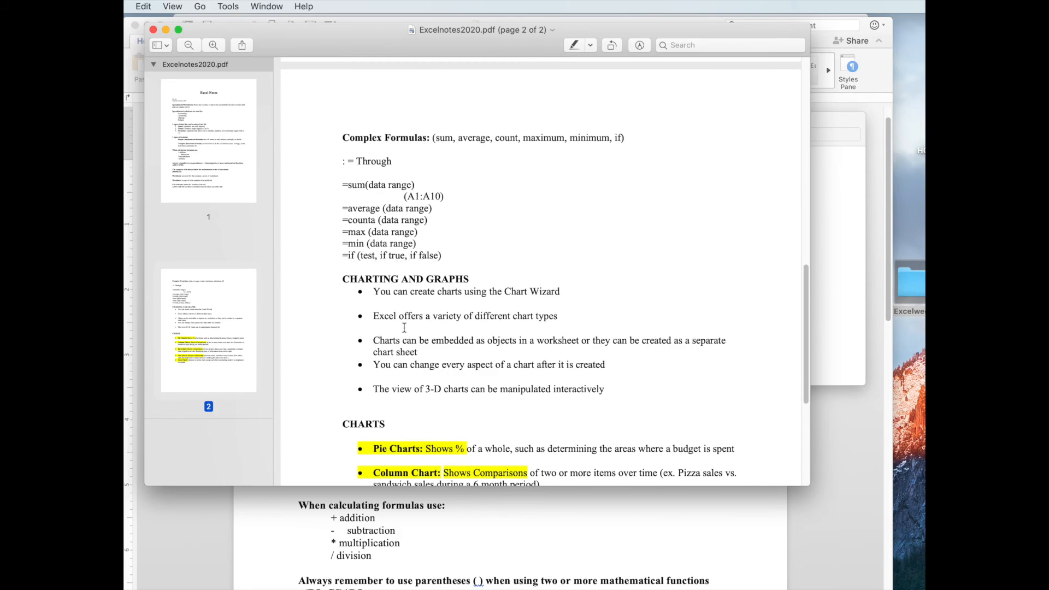
pyautogui.scroll(-5, 436, 421)
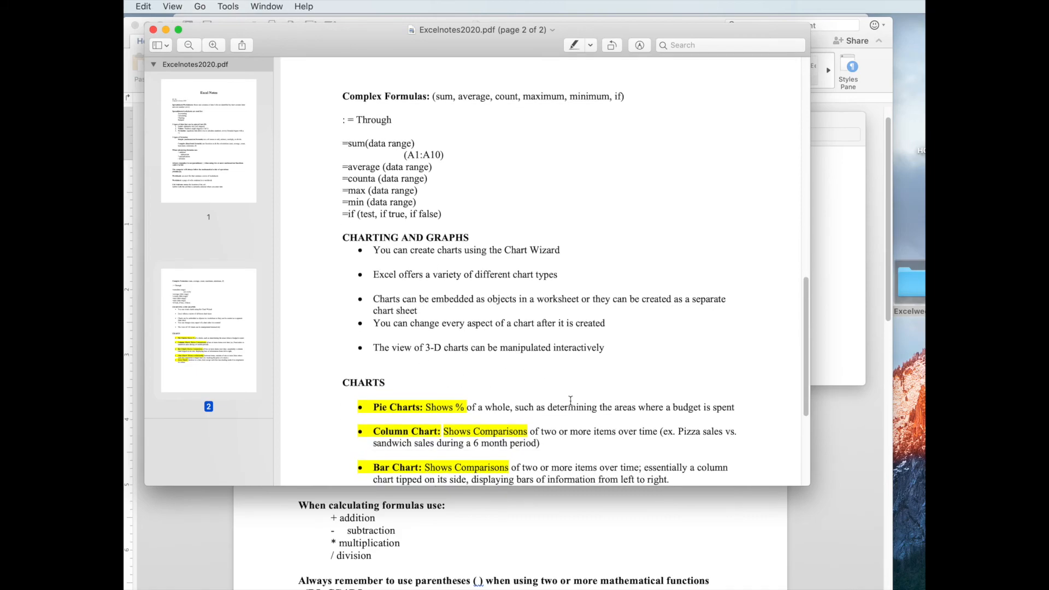
pyautogui.scroll(-3, 546, 393)
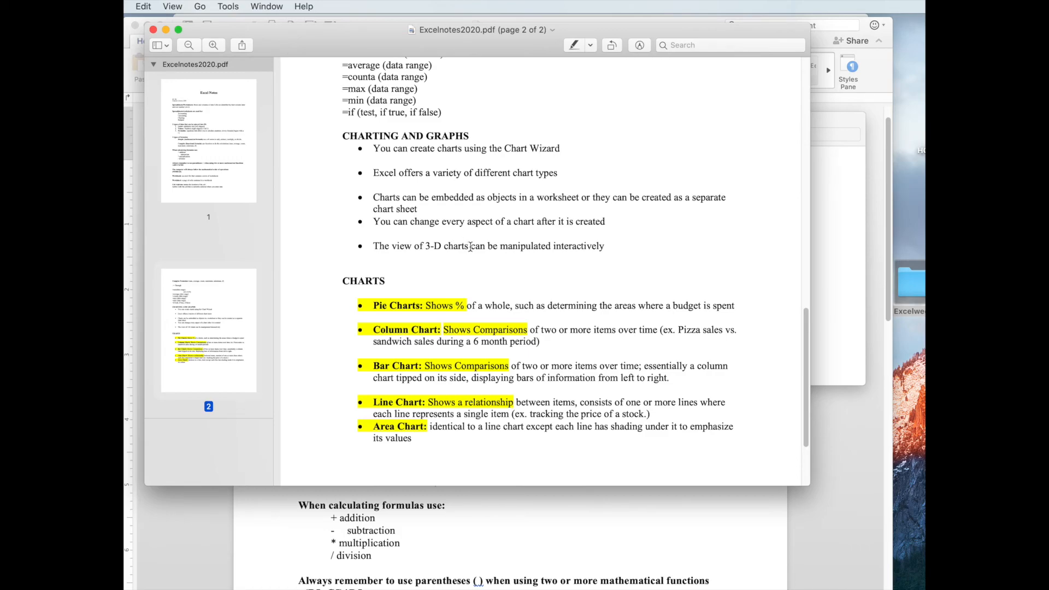
pyautogui.scroll(10, 467, 241)
pyautogui.scroll(8, 472, 241)
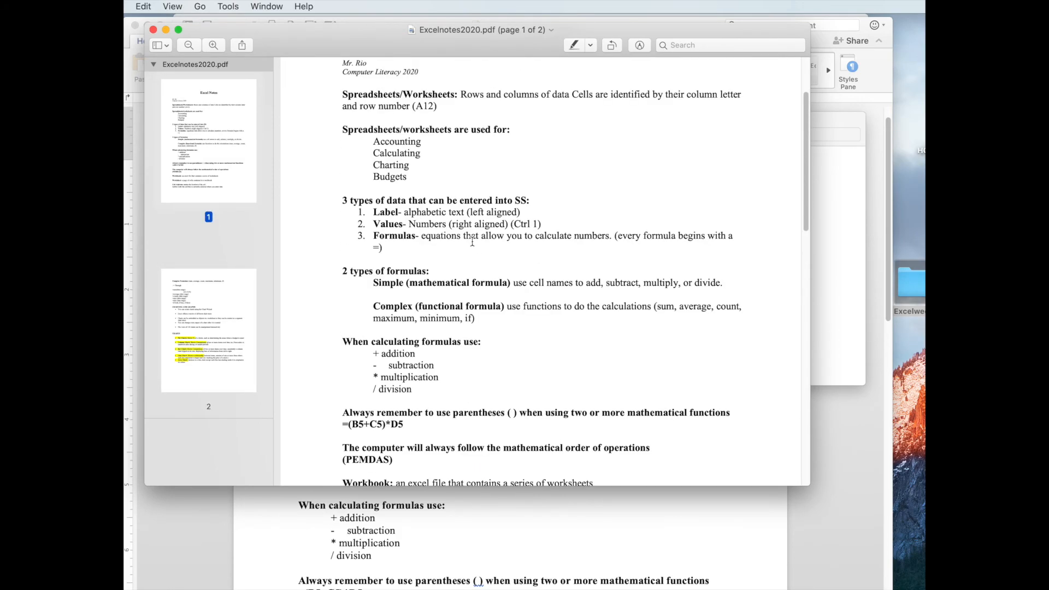
# Close the notes PDF, open the ExcelWeek2.xlsx workbook in Excel, and reposition and enlarge its window.
pyautogui.click(153, 30)
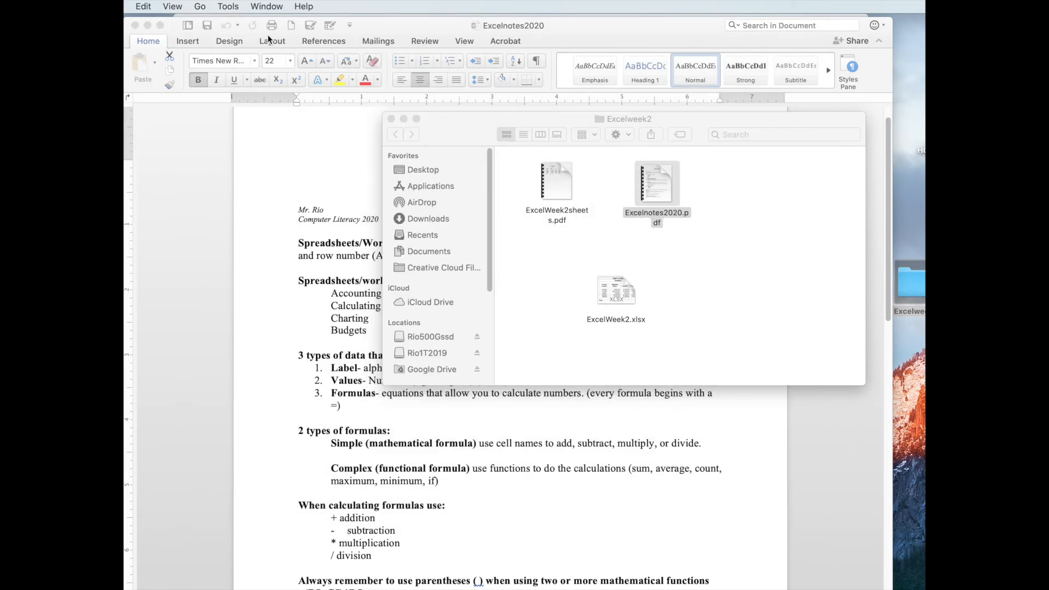
pyautogui.doubleClick(613, 290)
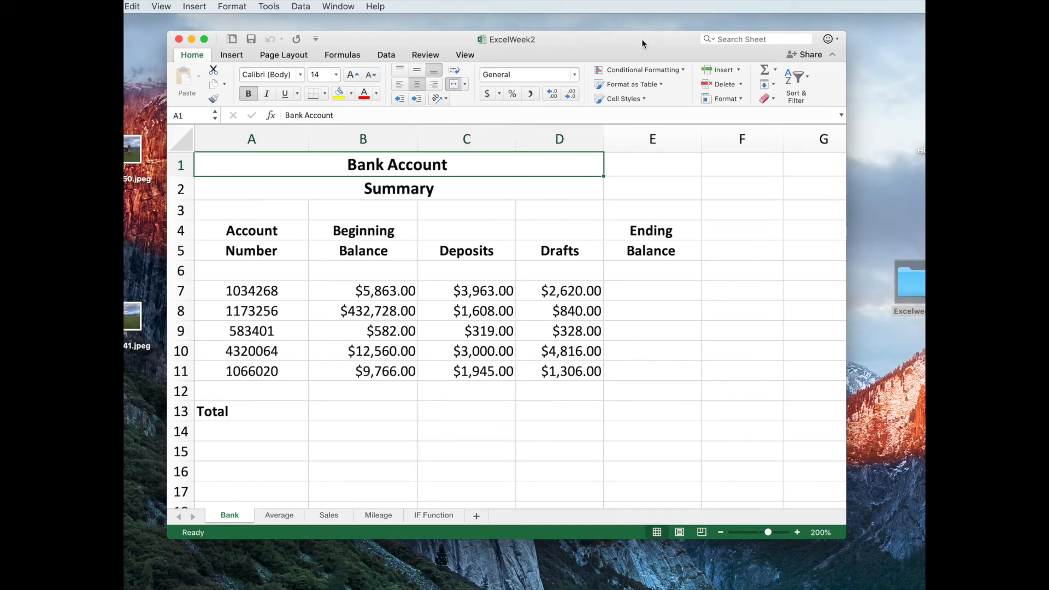
pyautogui.moveTo(606, 36); pyautogui.dragTo(594, 25)
pyautogui.moveTo(843, 533); pyautogui.dragTo(904, 550)
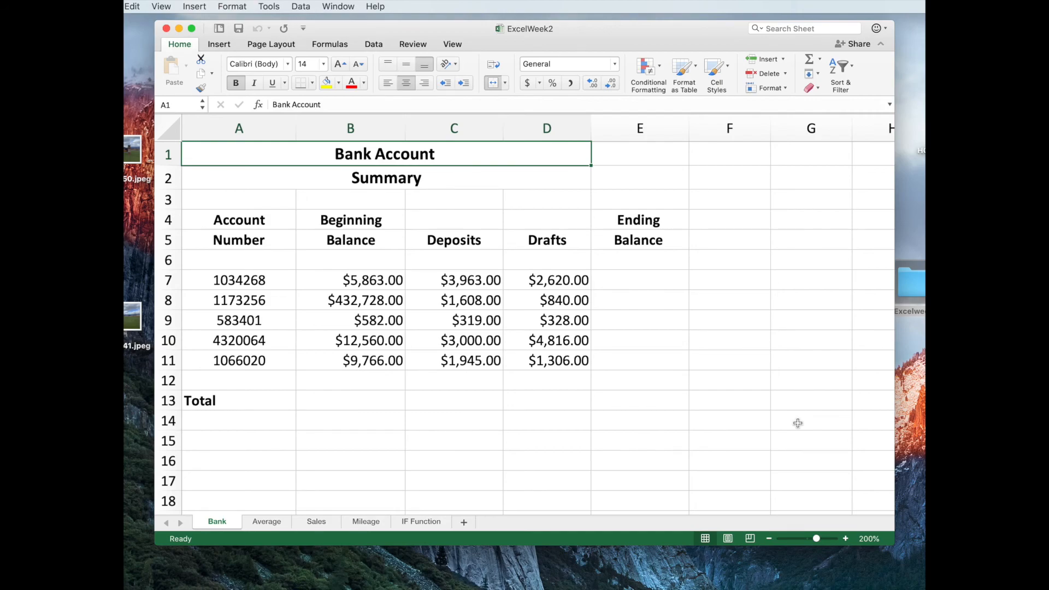
# Look over the Average, Sales, Mileage and IF Function worksheets and return to the Bank worksheet.
pyautogui.doubleClick(218, 523)
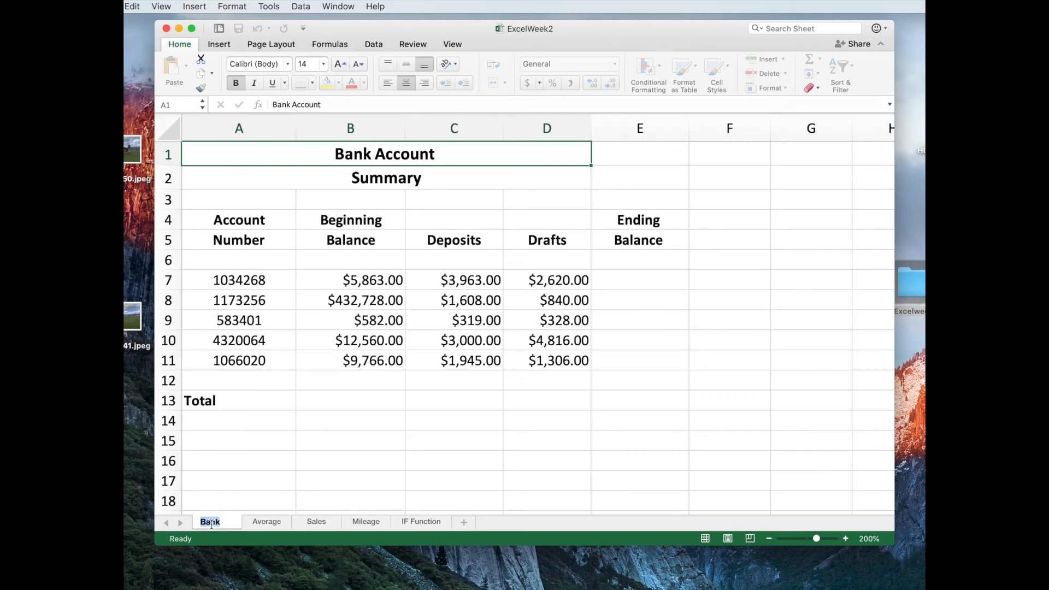
pyautogui.click(267, 523)
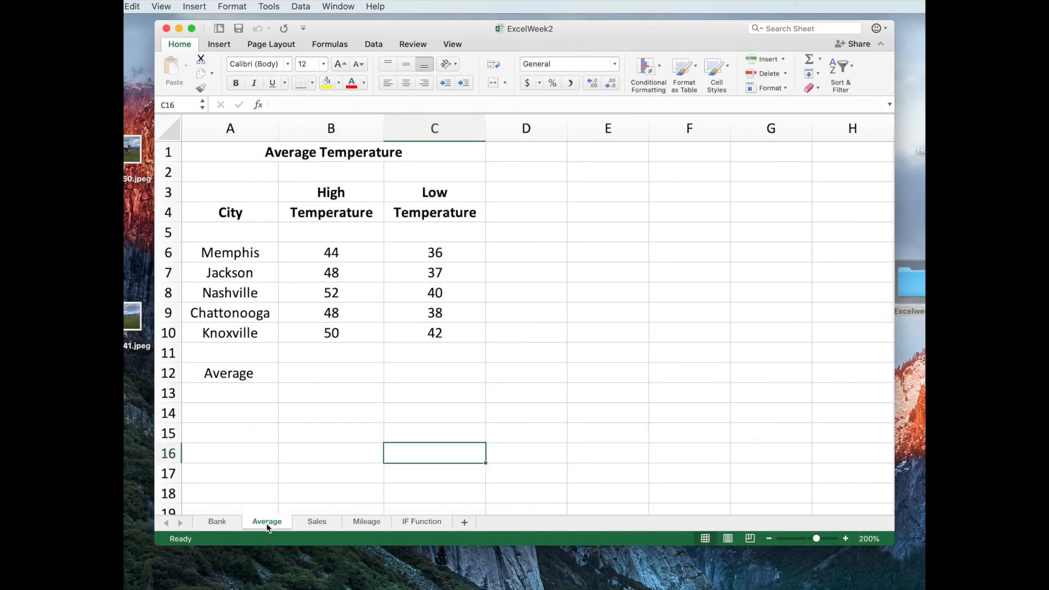
pyautogui.click(323, 523)
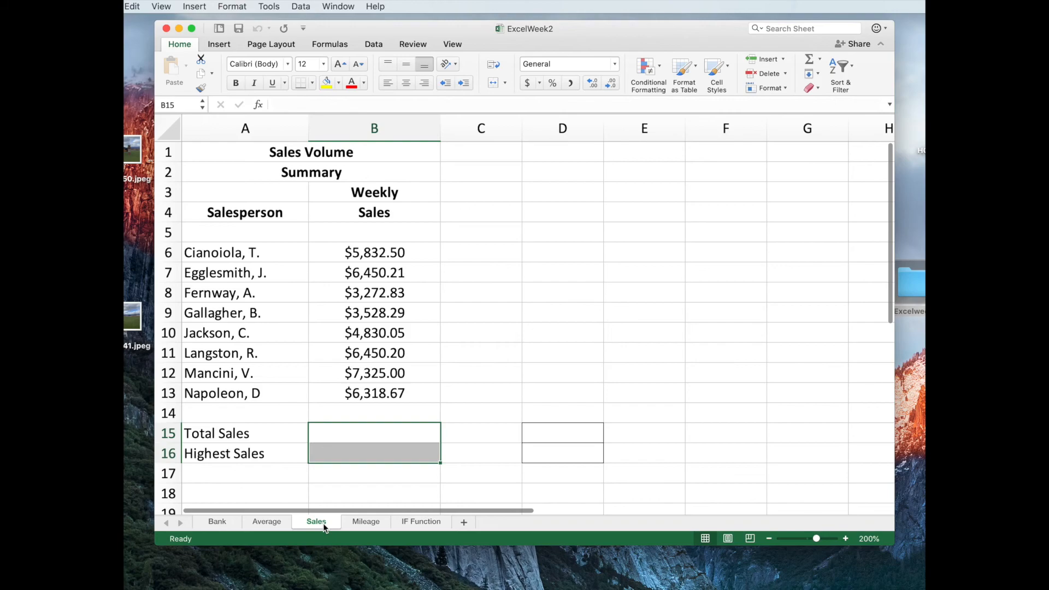
pyautogui.click(370, 524)
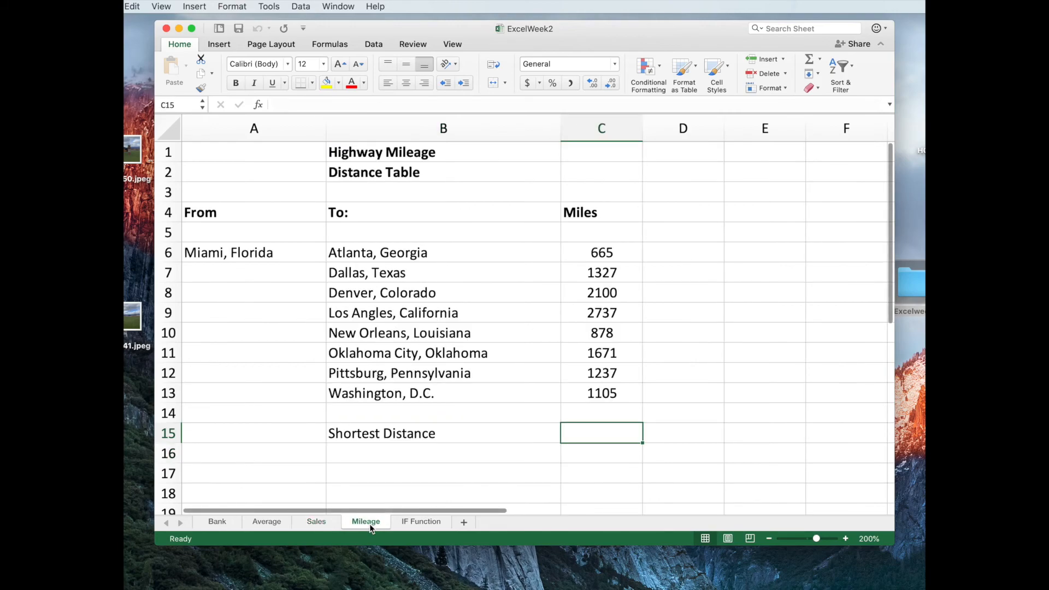
pyautogui.click(425, 523)
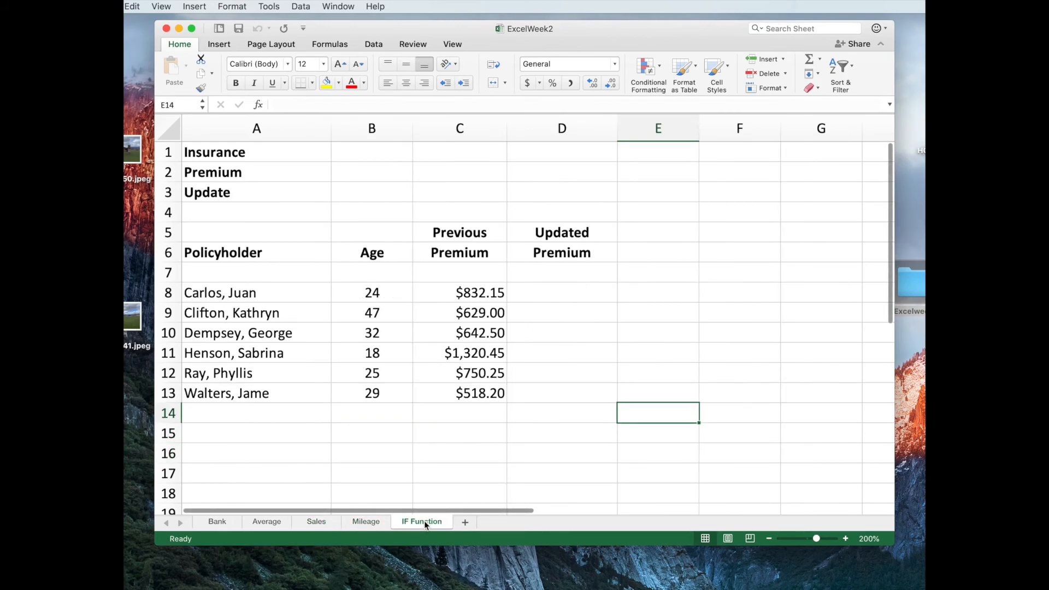
pyautogui.click(213, 523)
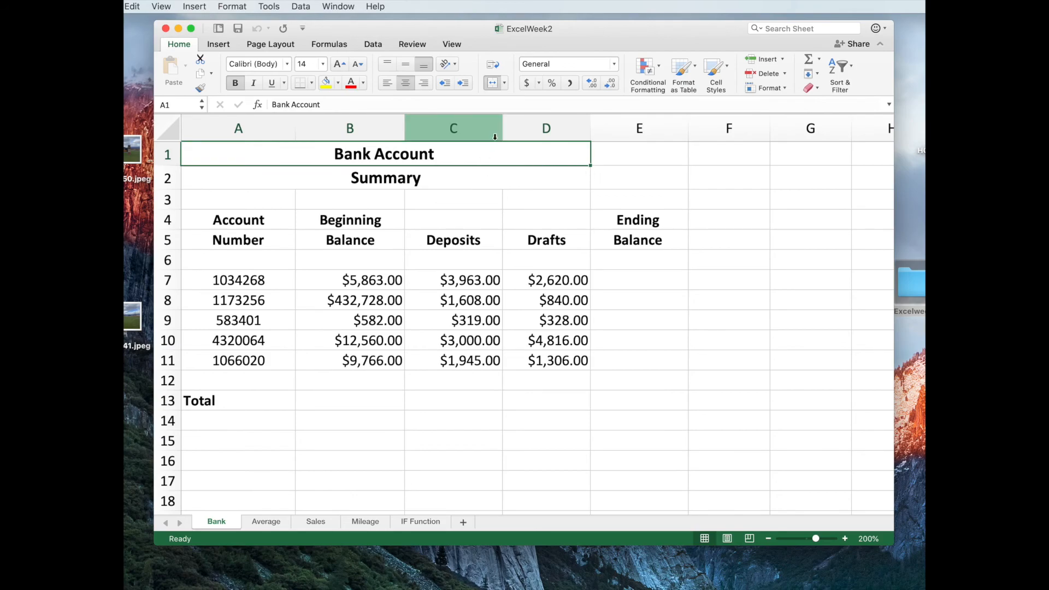
# Examine the merge options for the Bank Account title and the formatting of the title and column headings on the Bank worksheet.
pyautogui.click(504, 83)
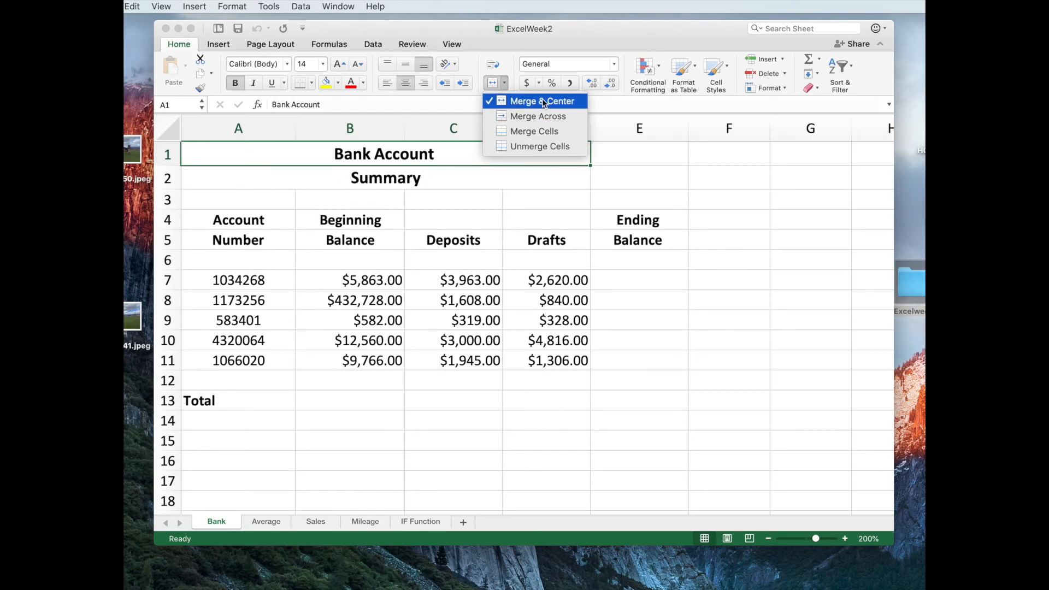
pyautogui.click(542, 206)
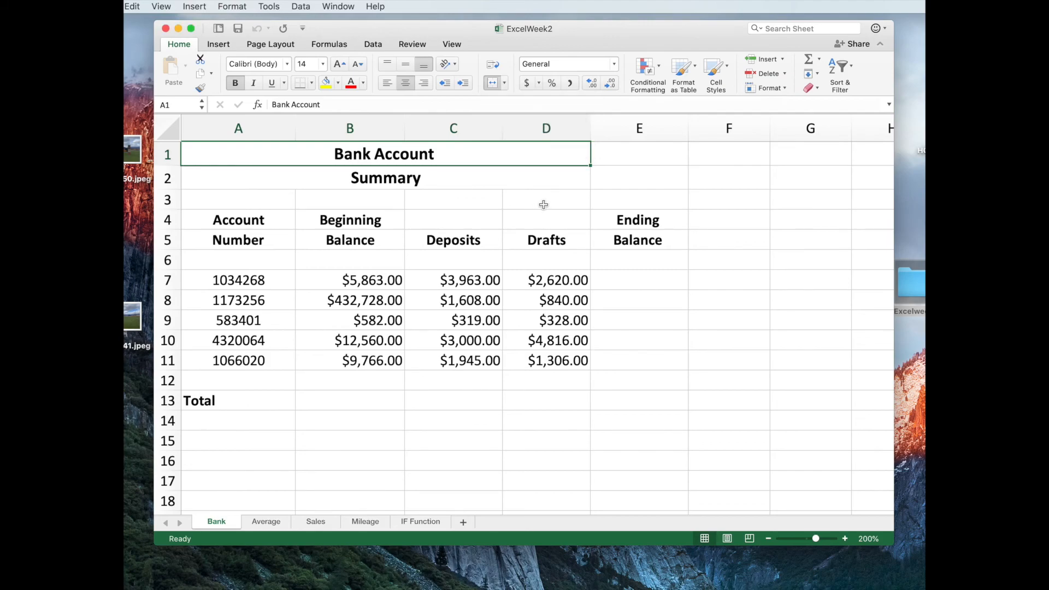
pyautogui.moveTo(206, 219); pyautogui.dragTo(643, 238)
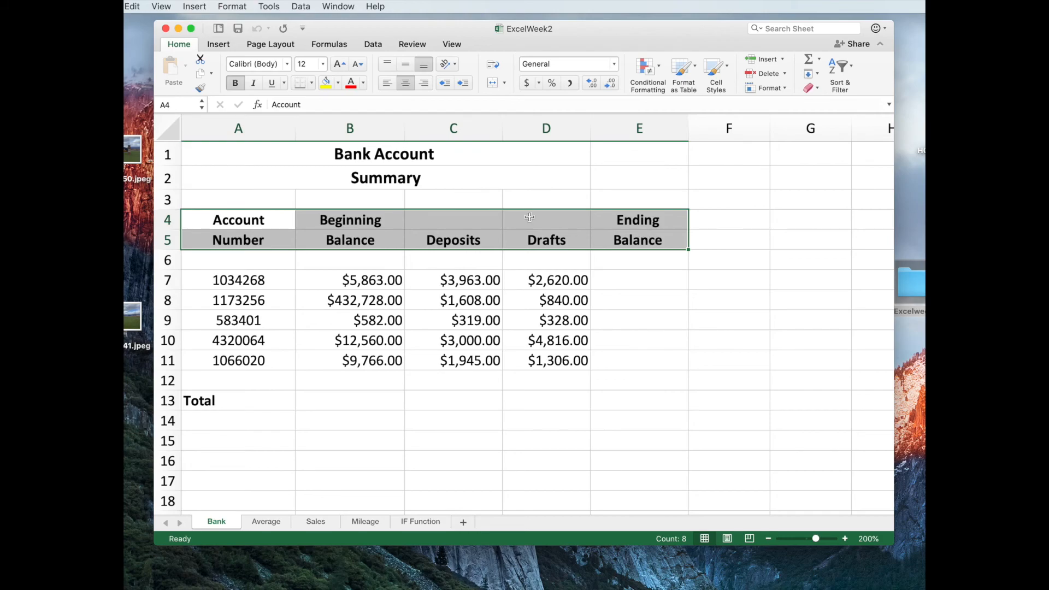
pyautogui.click(317, 153)
pyautogui.moveTo(339, 156); pyautogui.dragTo(382, 186)
pyautogui.click(657, 336)
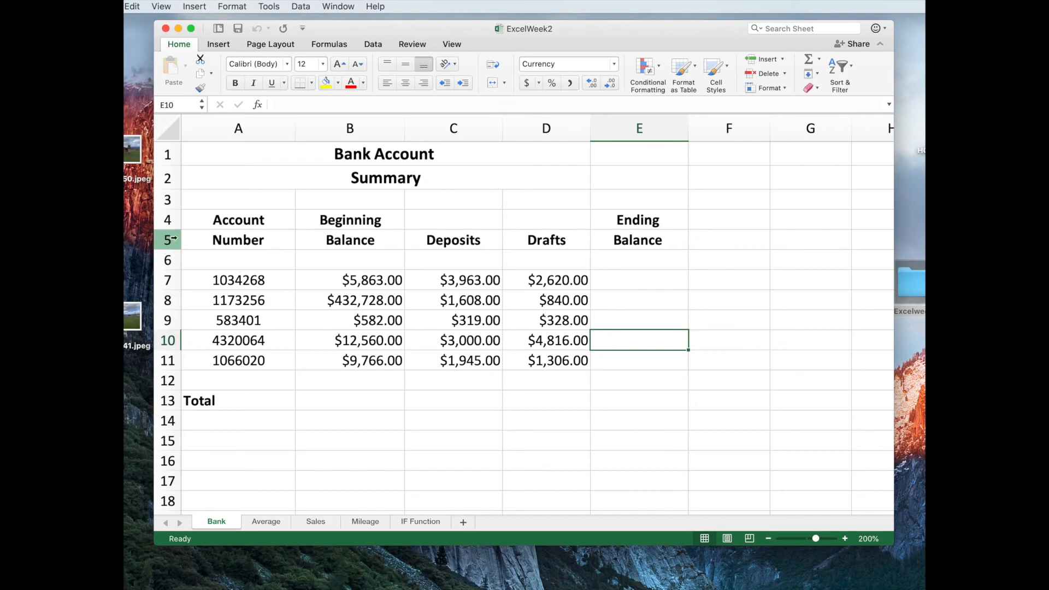
# Widen column A slightly and total the Beginning Balance column in B13 with a Sum over B7:B12.
pyautogui.moveTo(295, 129); pyautogui.dragTo(301, 131)
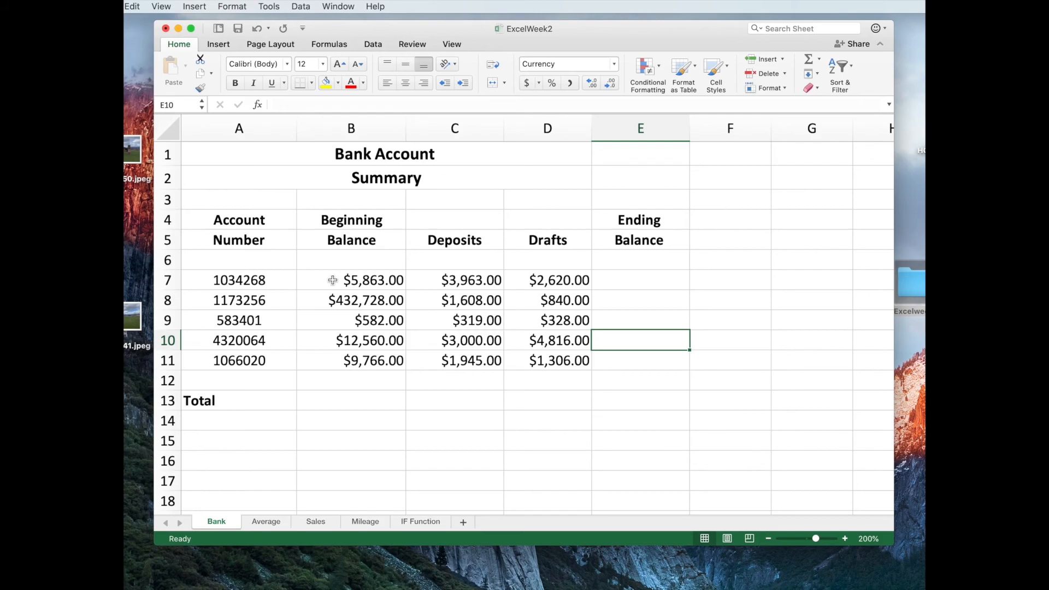
pyautogui.moveTo(332, 280); pyautogui.dragTo(322, 403)
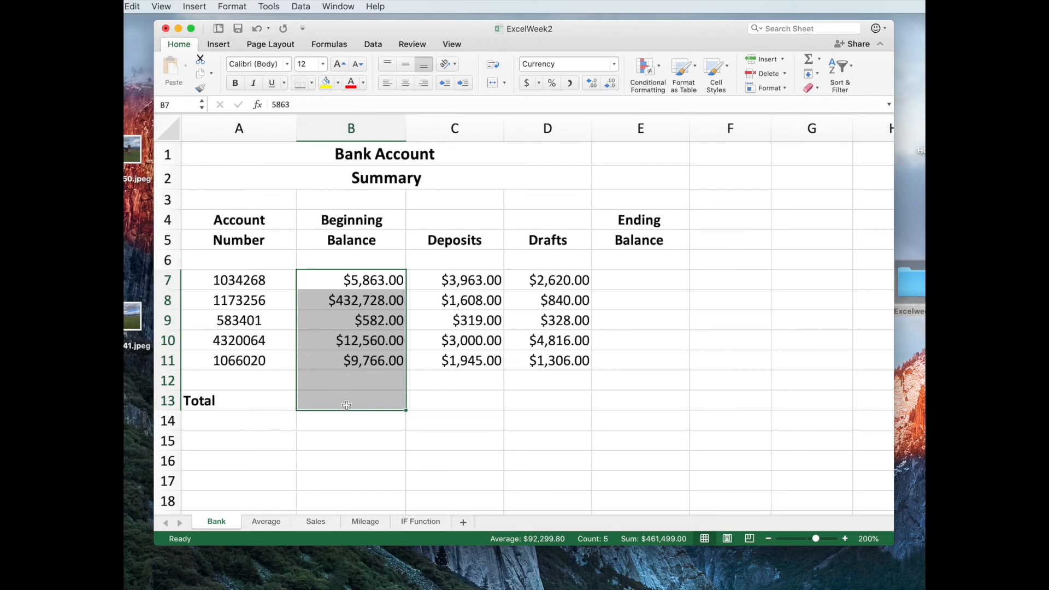
pyautogui.click(819, 59)
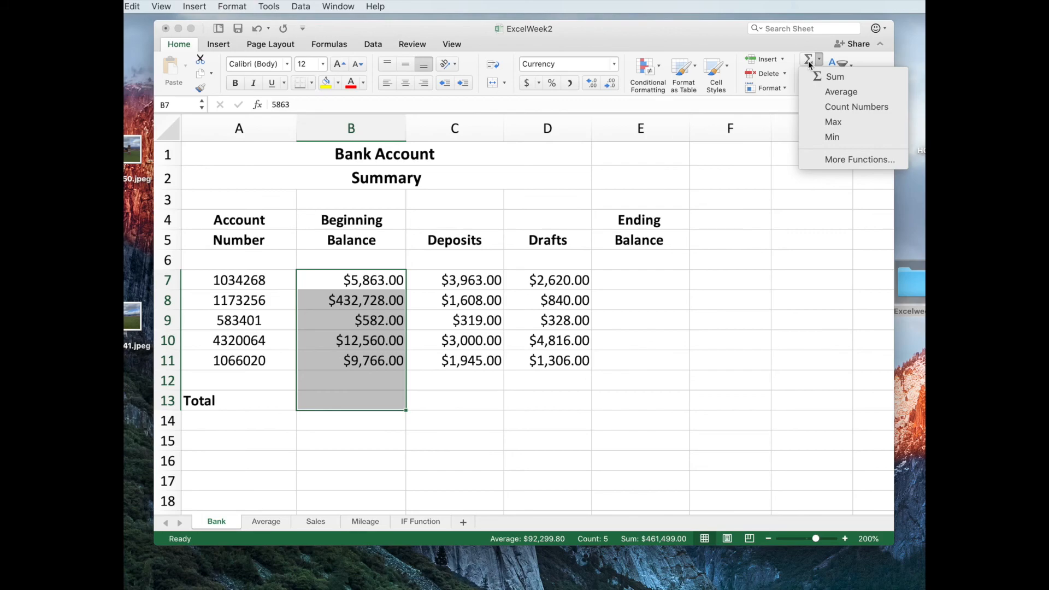
pyautogui.click(834, 77)
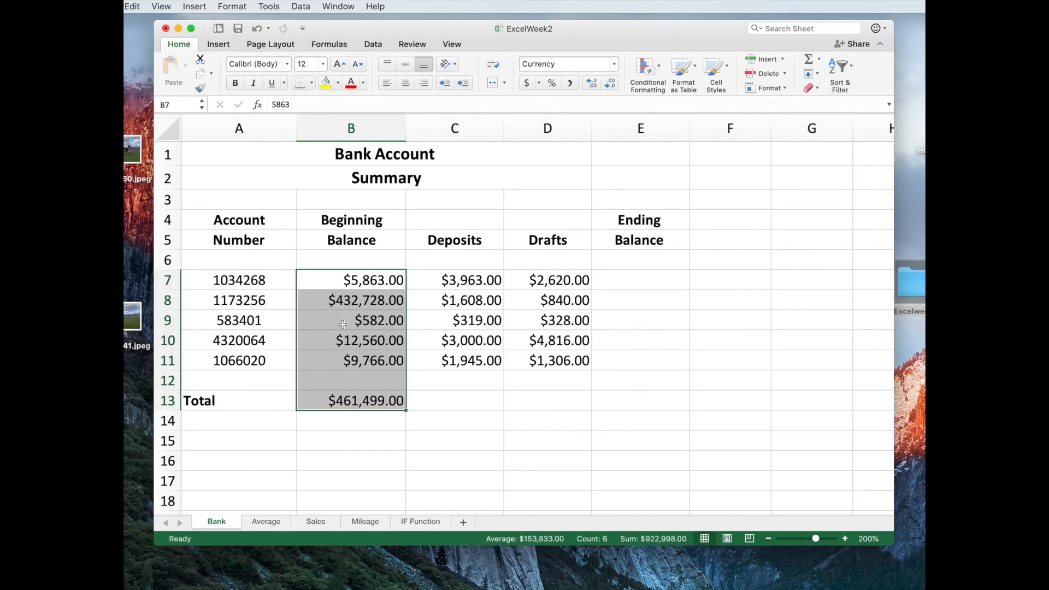
# Edit the Beginning Balance total in B13 so that its formula reads =SUM(B7:B11).
pyautogui.click(346, 441)
pyautogui.click(350, 399)
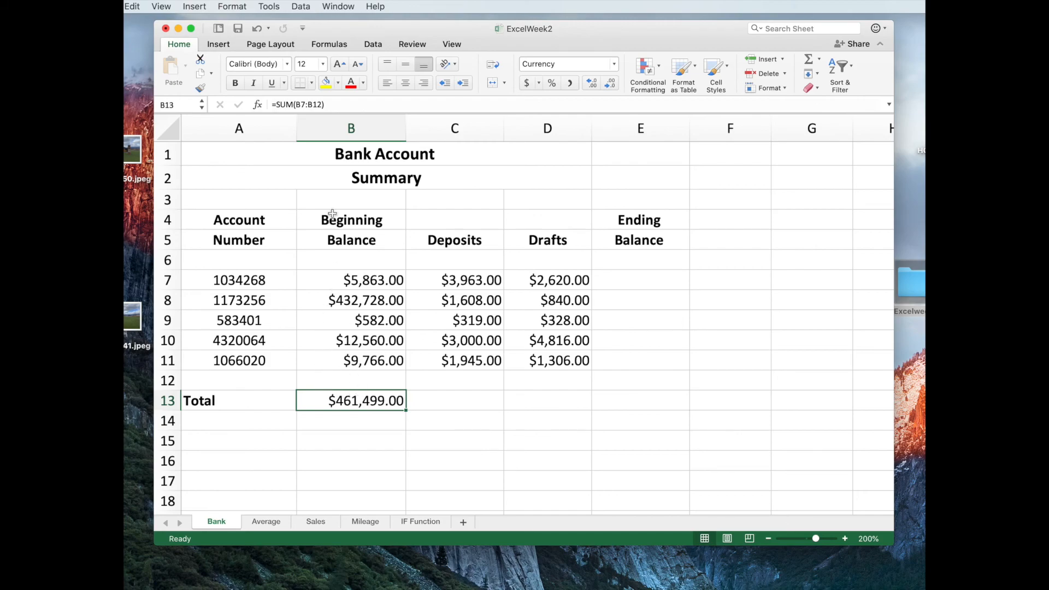
pyautogui.click(320, 105)
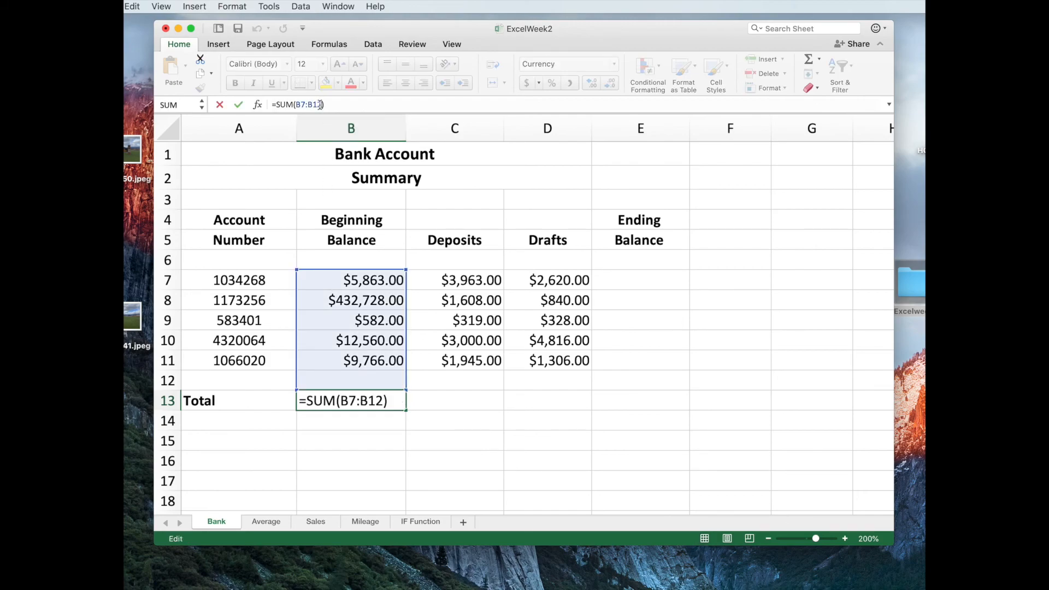
pyautogui.press('BackSpace')
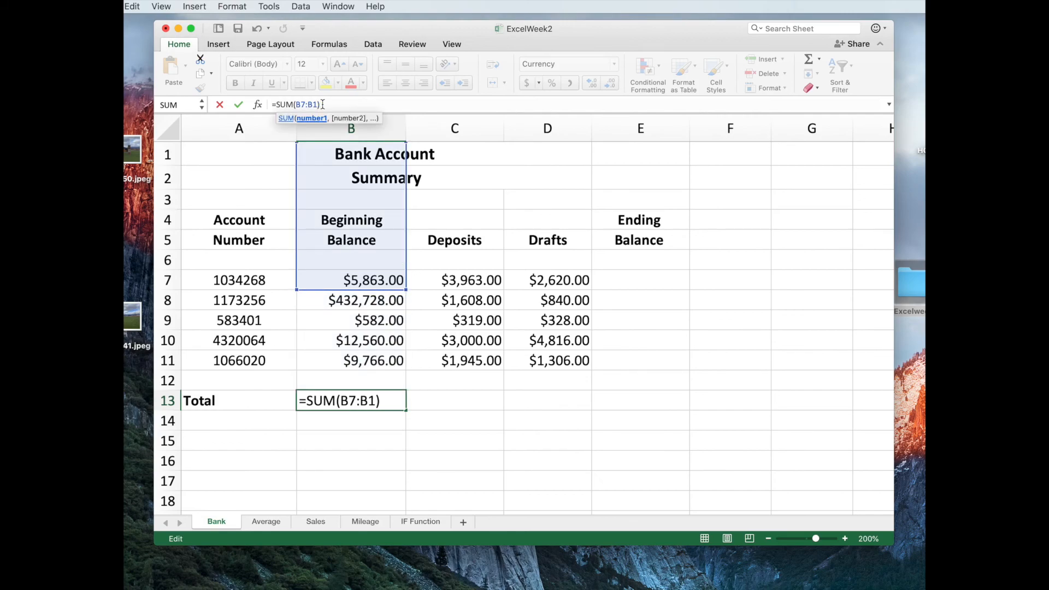
pyautogui.write('1')
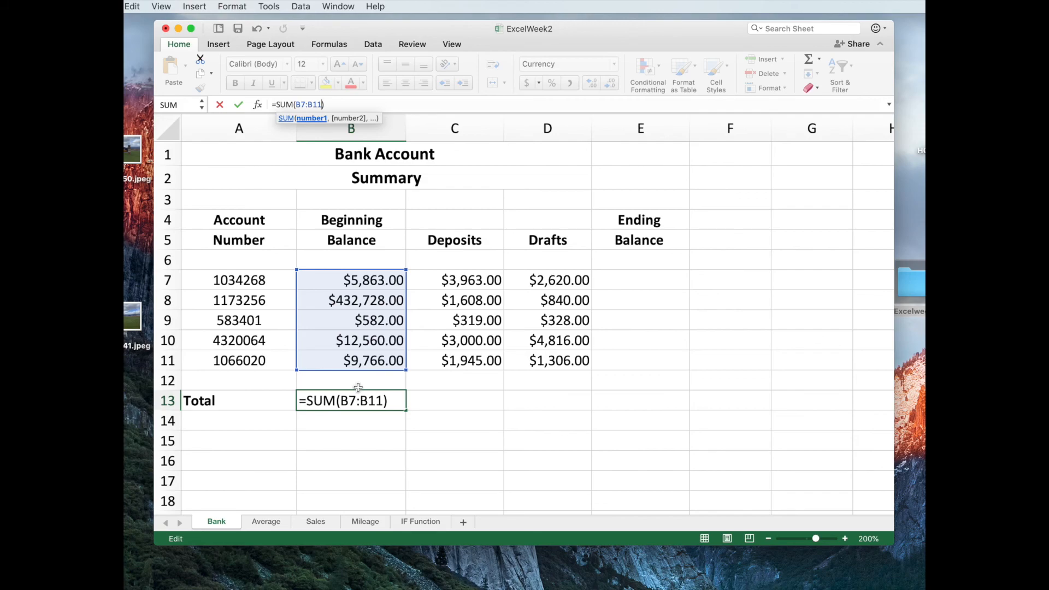
pyautogui.click(339, 433)
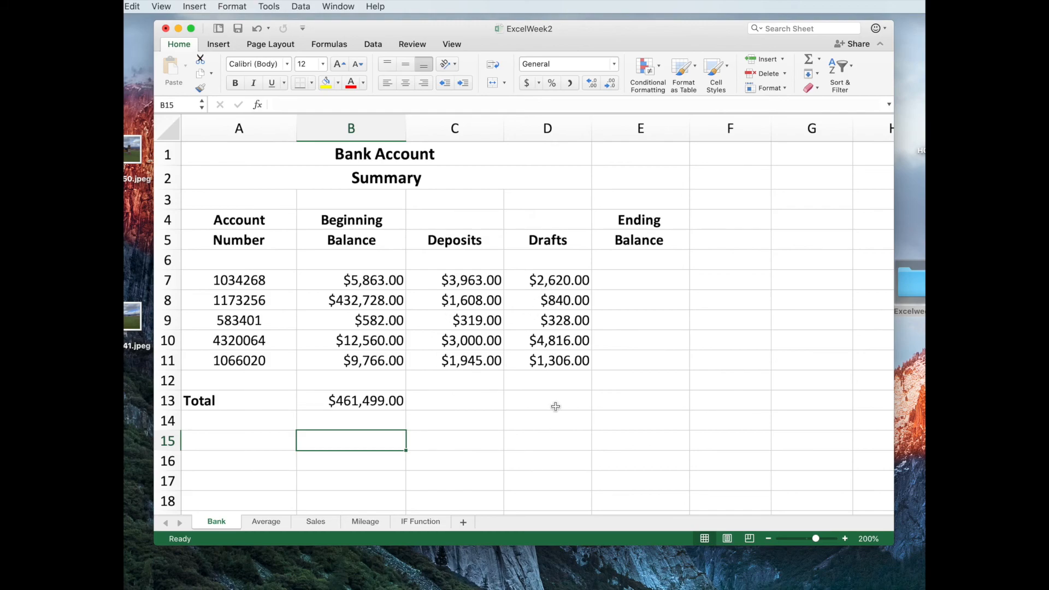
# Fill the total formula from B13 right through D13 to total the Deposits and Drafts columns.
pyautogui.click(365, 403)
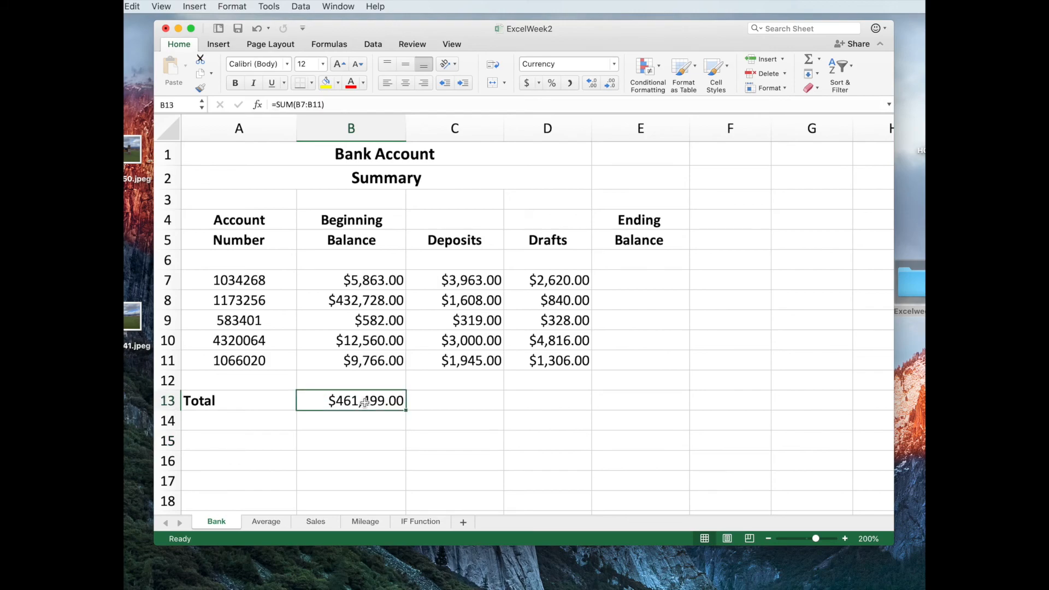
pyautogui.moveTo(365, 402); pyautogui.dragTo(537, 398)
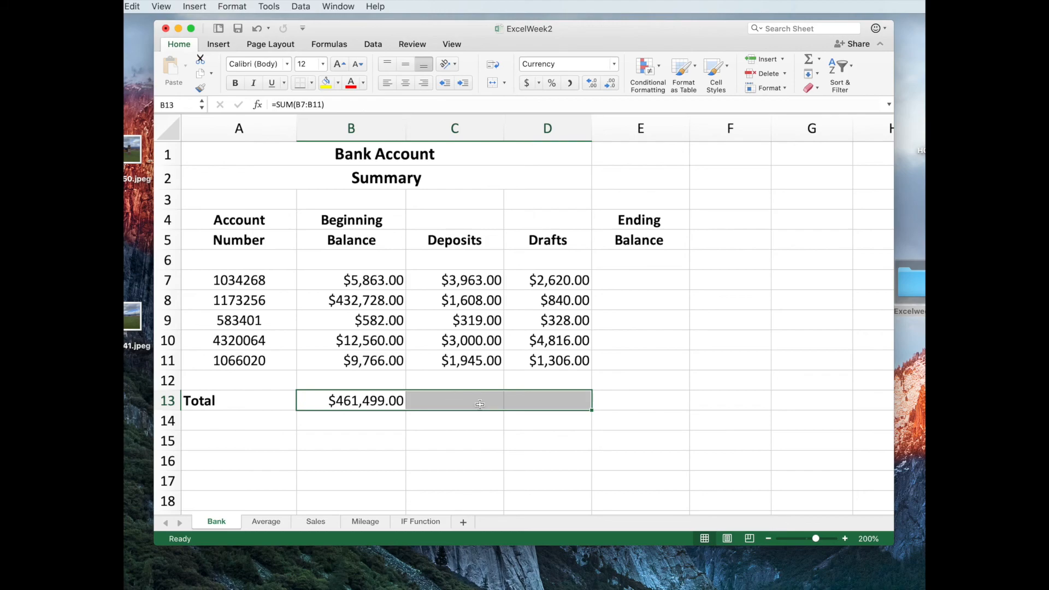
pyautogui.click(132, 6)
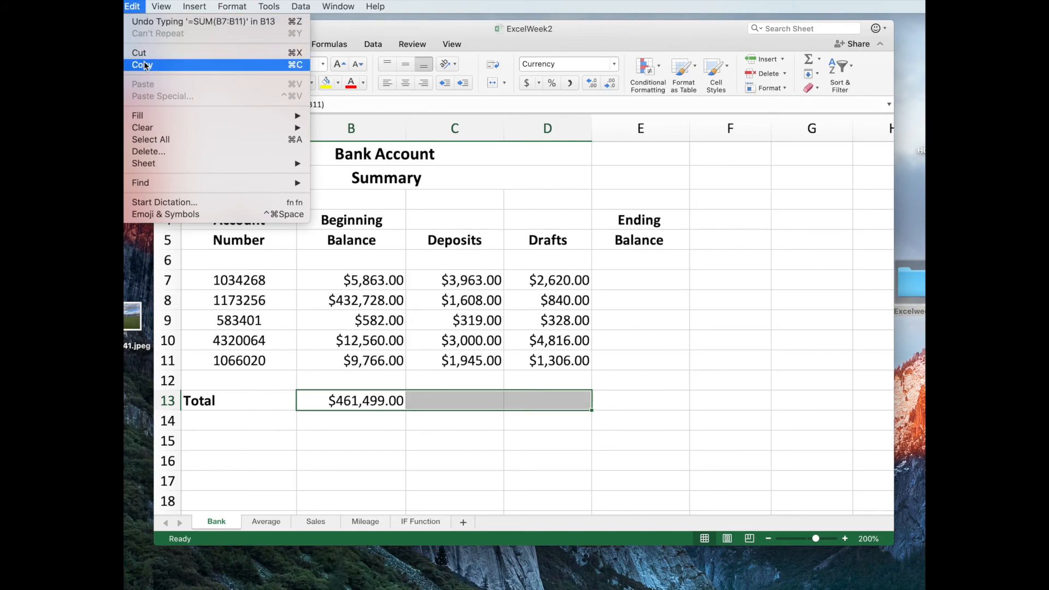
pyautogui.moveTo(153, 117)
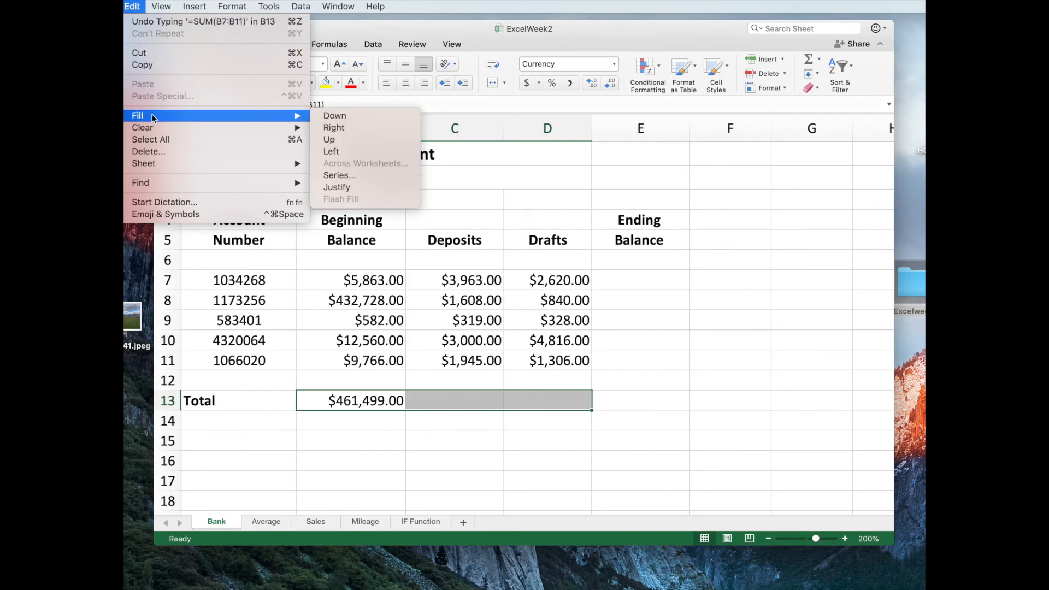
pyautogui.click(351, 126)
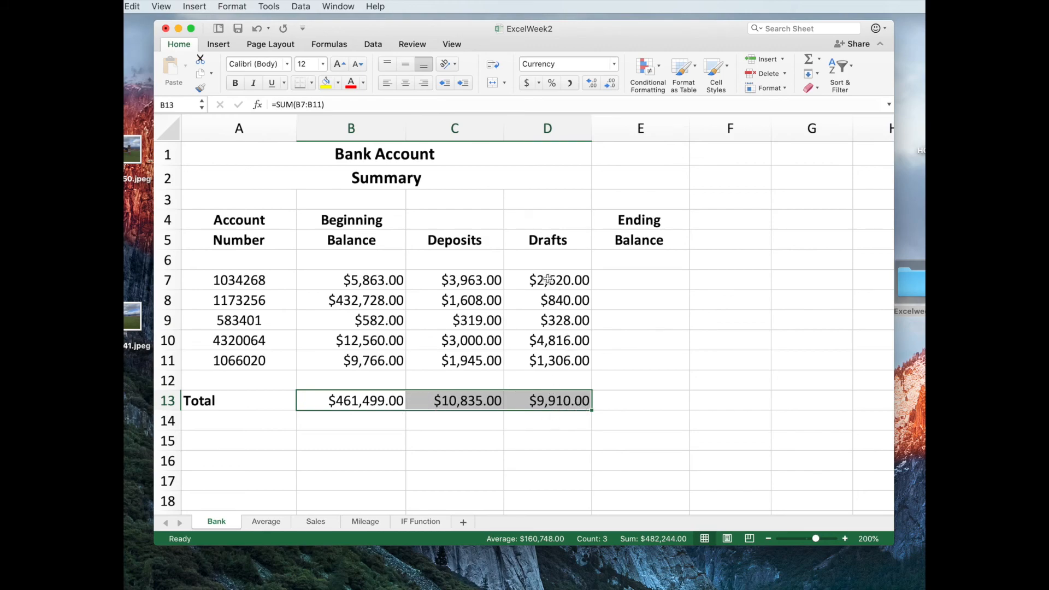
pyautogui.click(546, 425)
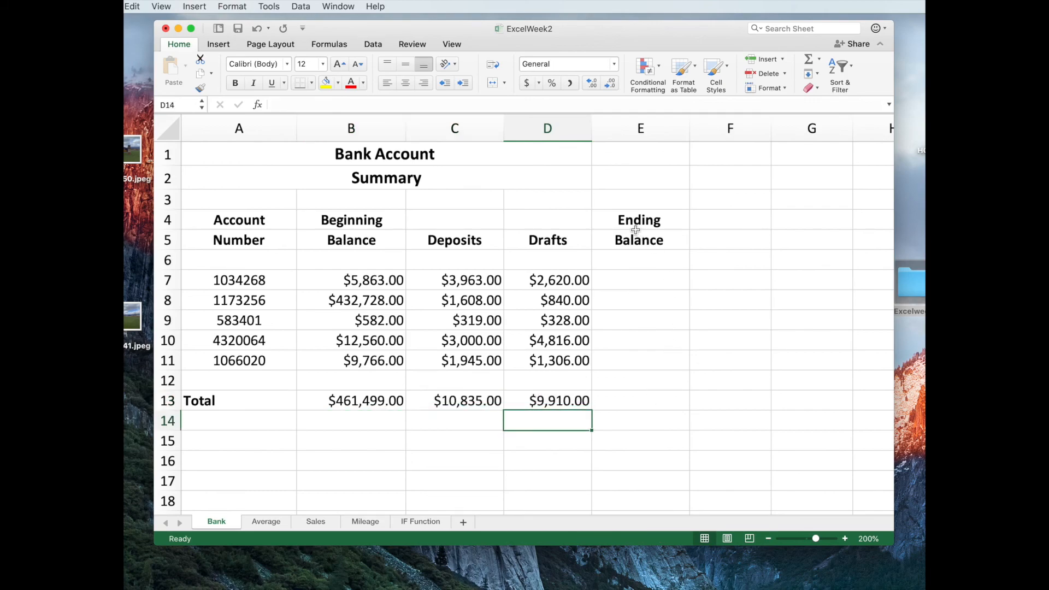
# Enter the formula =B7+C7-D7 in E7 to calculate the first account's Ending Balance.
pyautogui.click(604, 281)
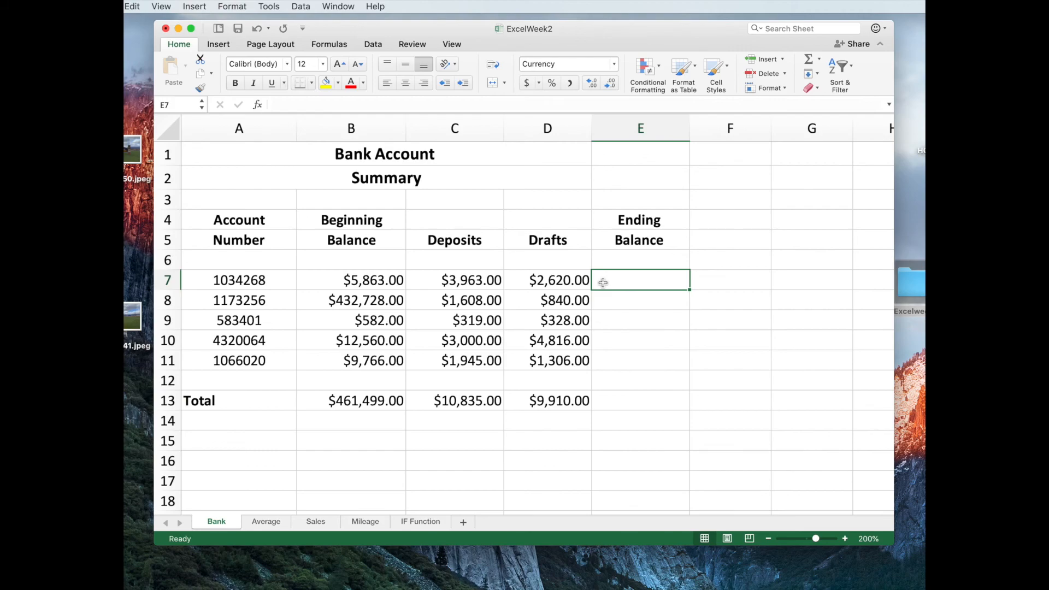
pyautogui.write('=')
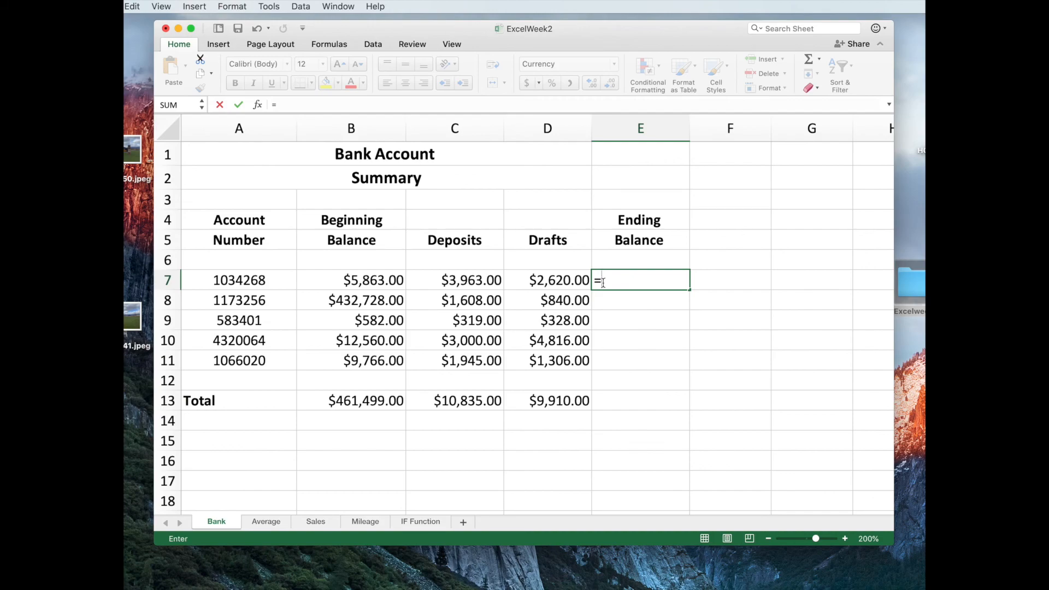
pyautogui.write('B7+')
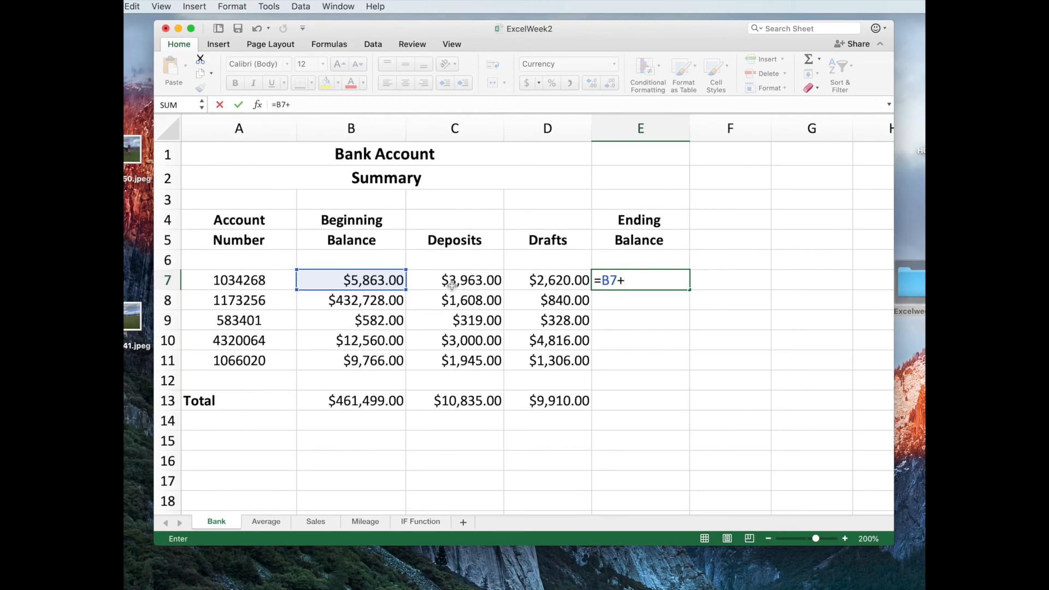
pyautogui.write('C7')
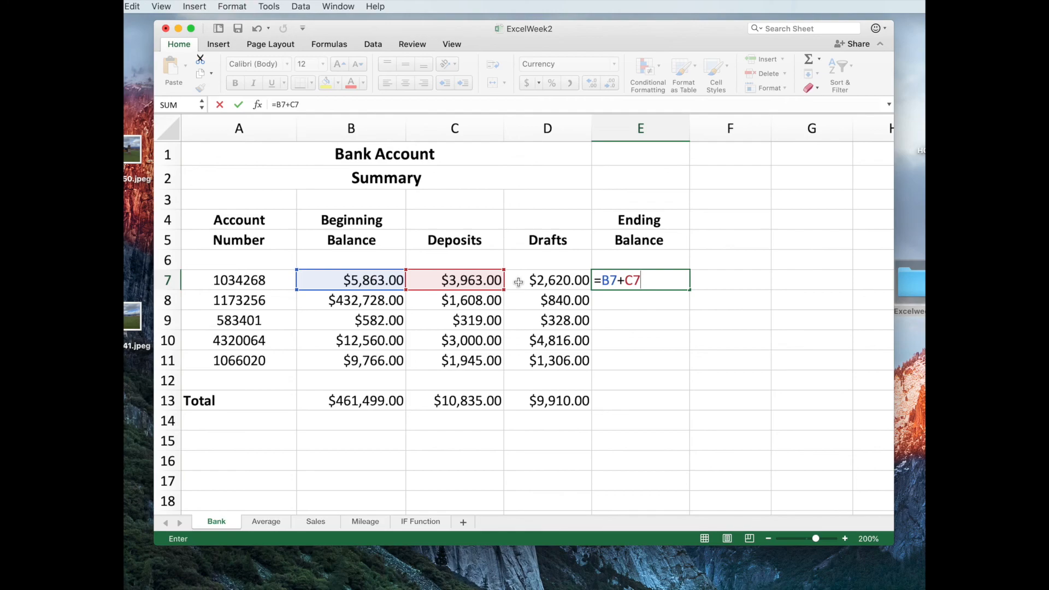
pyautogui.write('-D7')
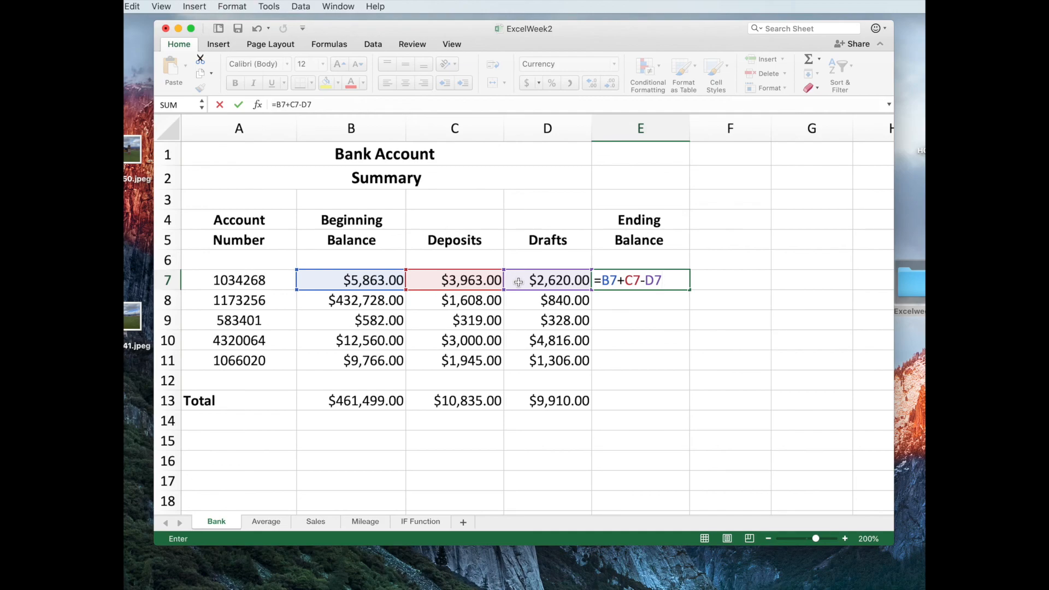
pyautogui.press('Return')
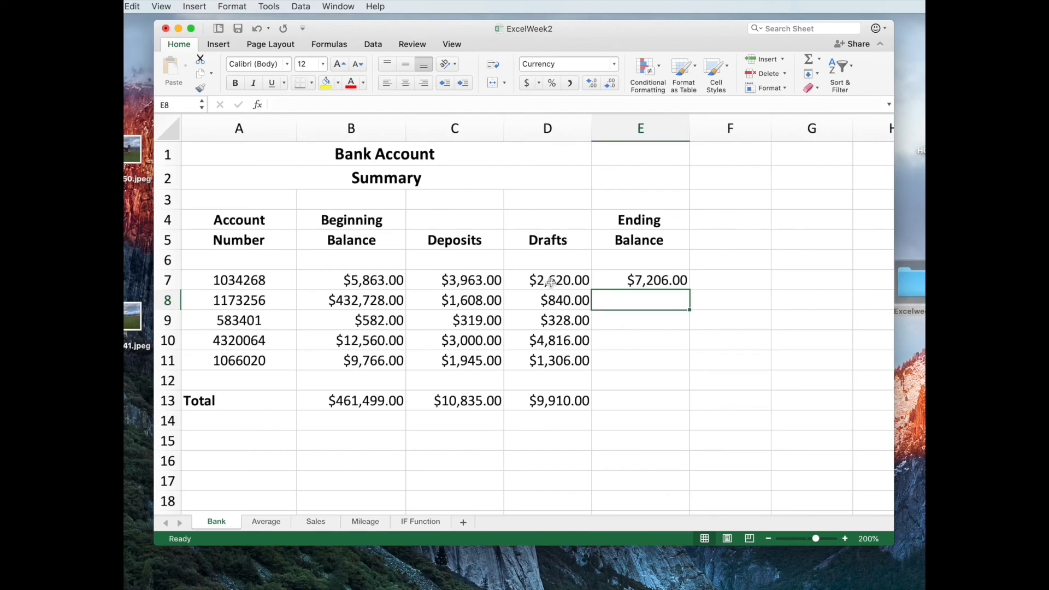
# Fill the Ending Balance formula from E7 down through E11 and save the workbook.
pyautogui.click(662, 282)
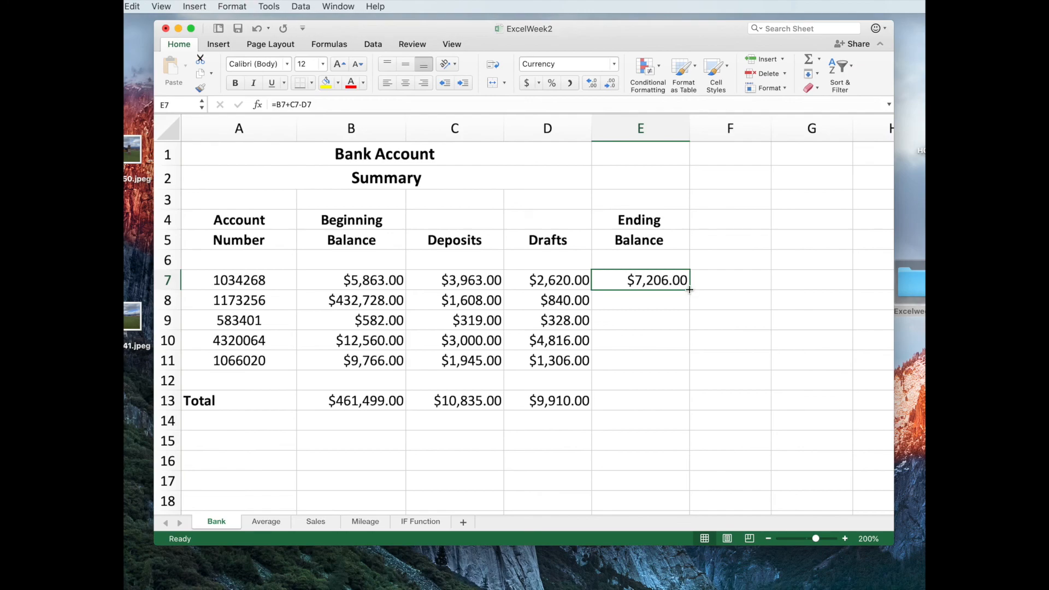
pyautogui.moveTo(689, 290); pyautogui.dragTo(683, 367)
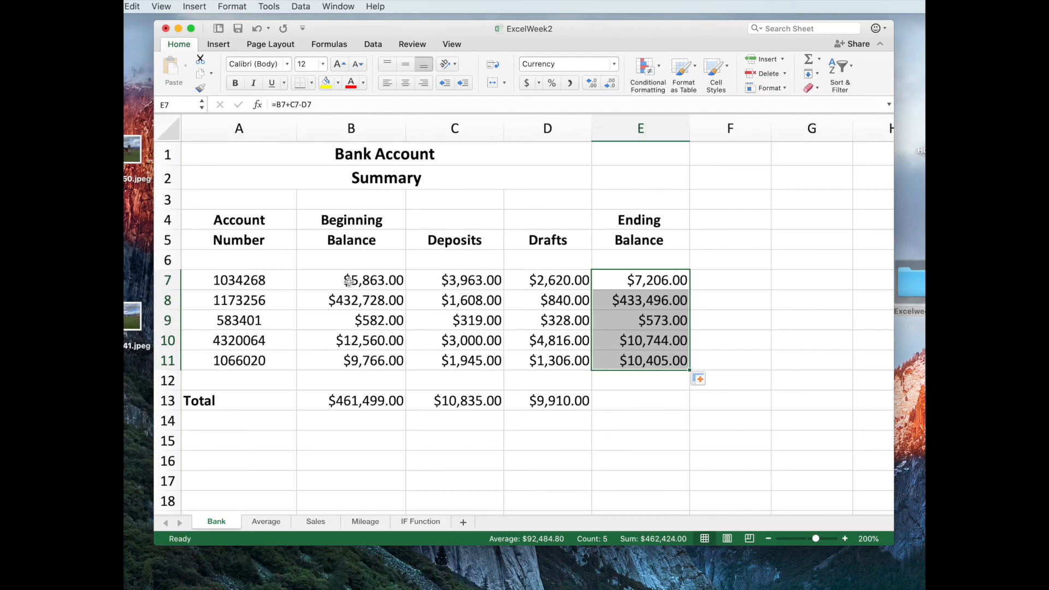
pyautogui.click(649, 401)
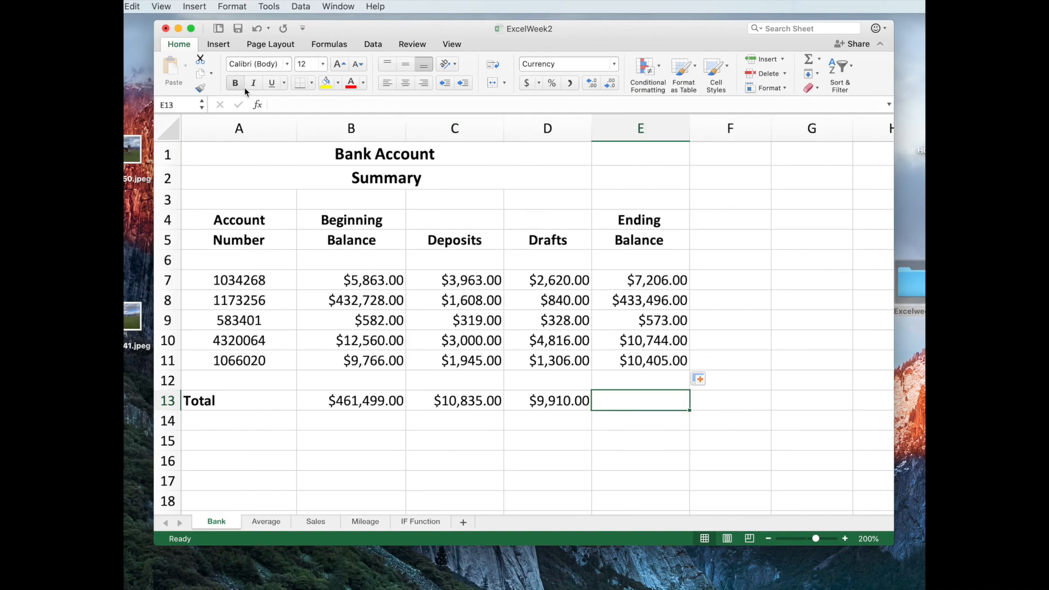
pyautogui.click(112, 6)
pyautogui.click(128, 90)
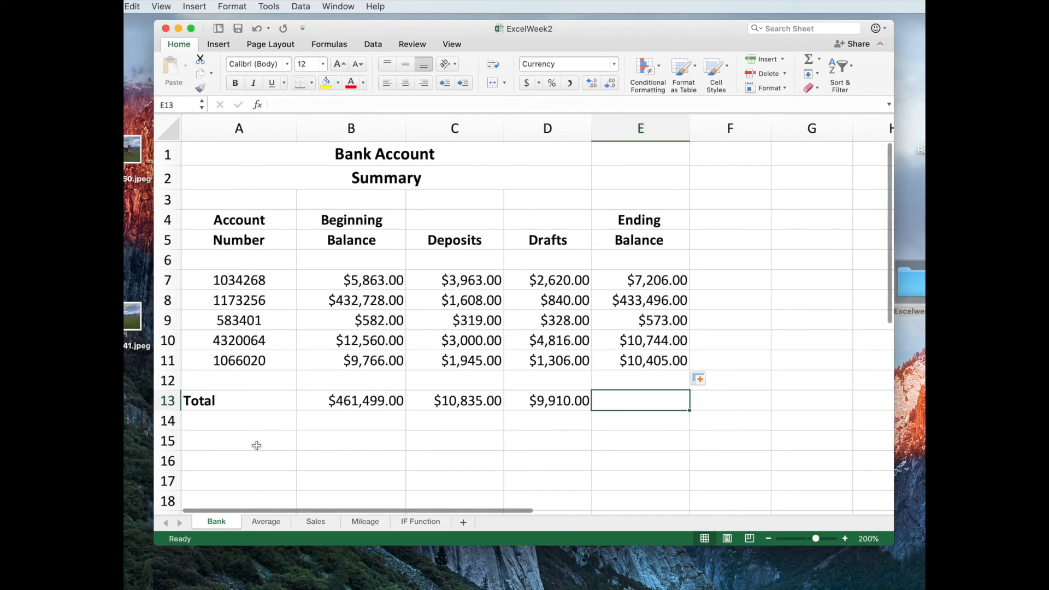
# On the Average worksheet, enter =AVERAGE(B6:B10) in B12 to average the High Temperature column.
pyautogui.click(265, 523)
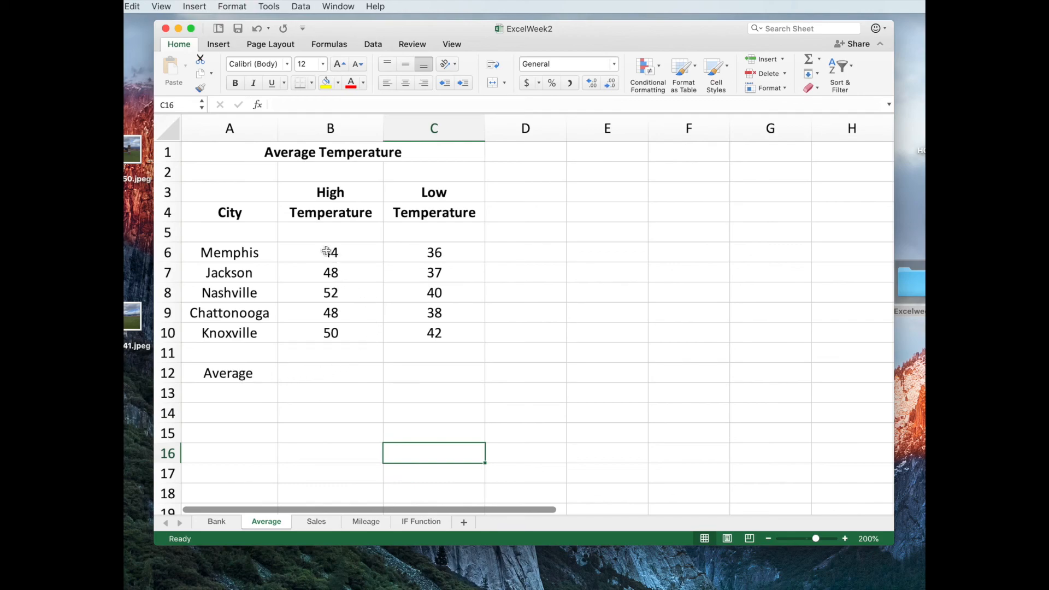
pyautogui.click(292, 375)
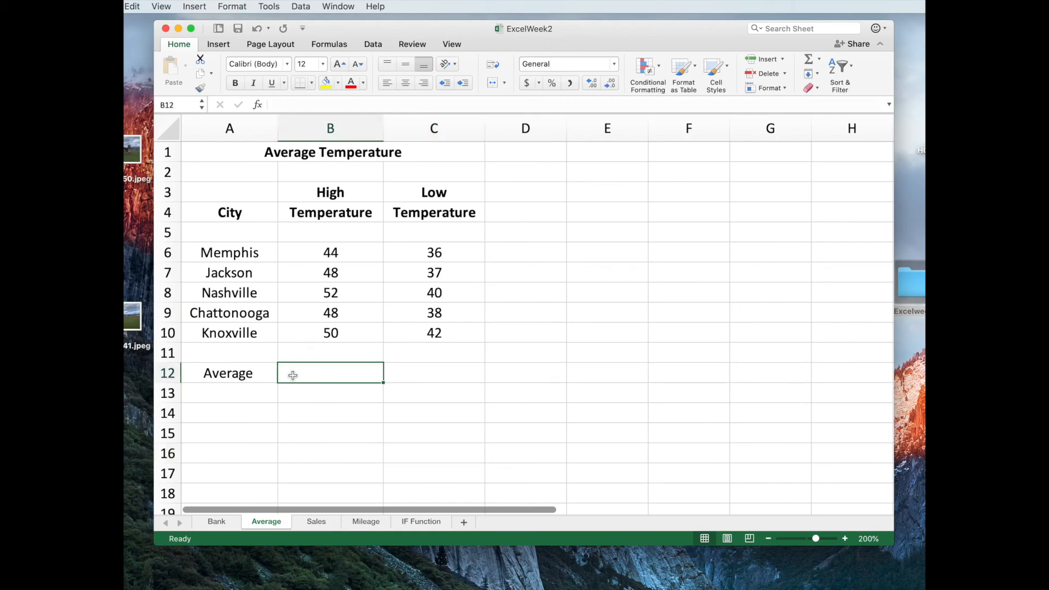
pyautogui.write('=')
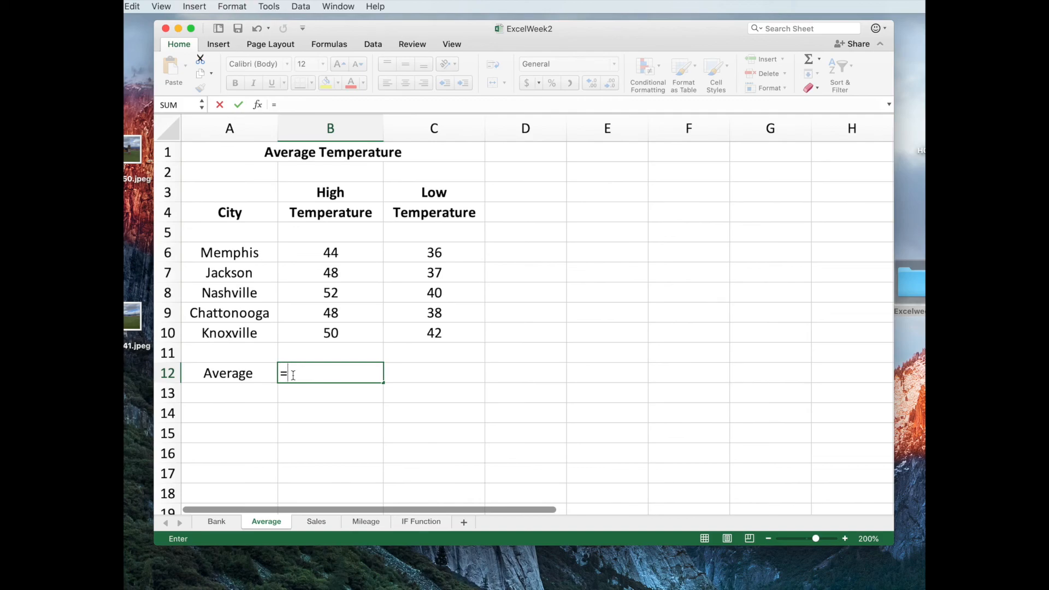
pyautogui.write('Avergage')
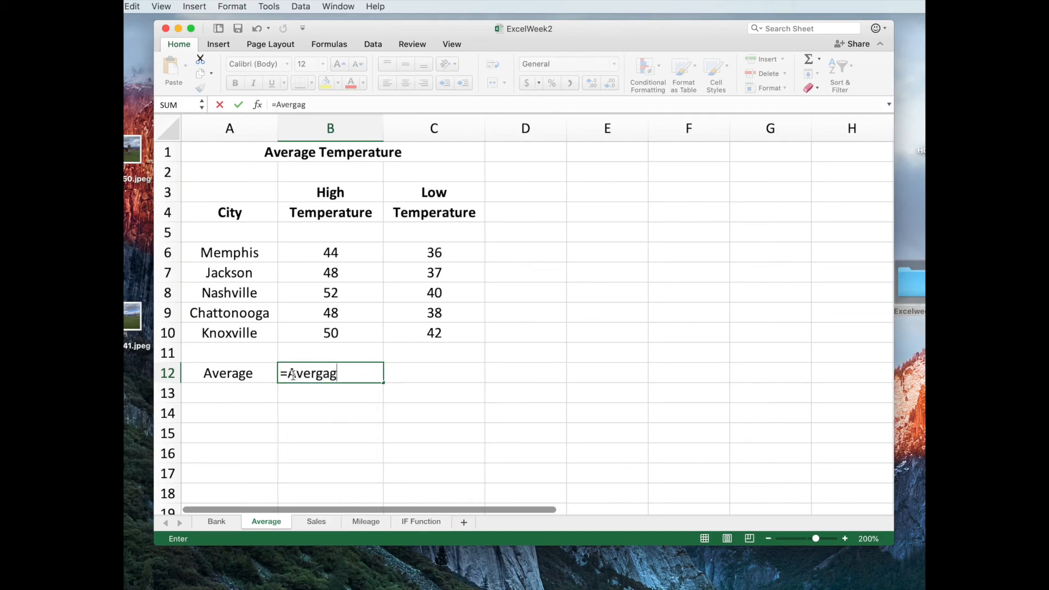
pyautogui.press('BackSpace')
pyautogui.press('BackSpace')
pyautogui.press('BackSpace')
pyautogui.press('BackSpace')
pyautogui.write('age')
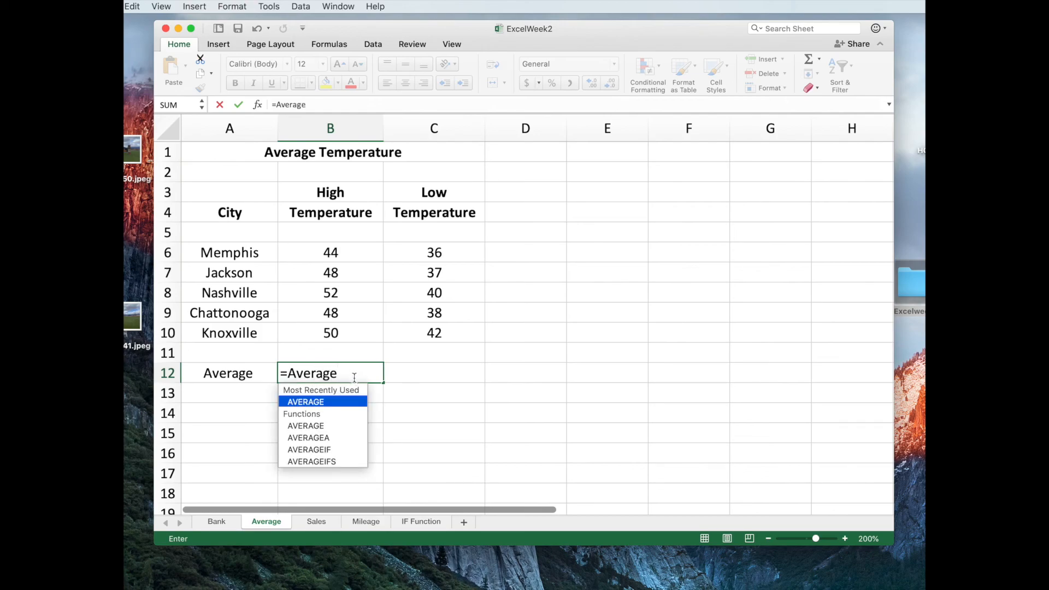
pyautogui.doubleClick(303, 406)
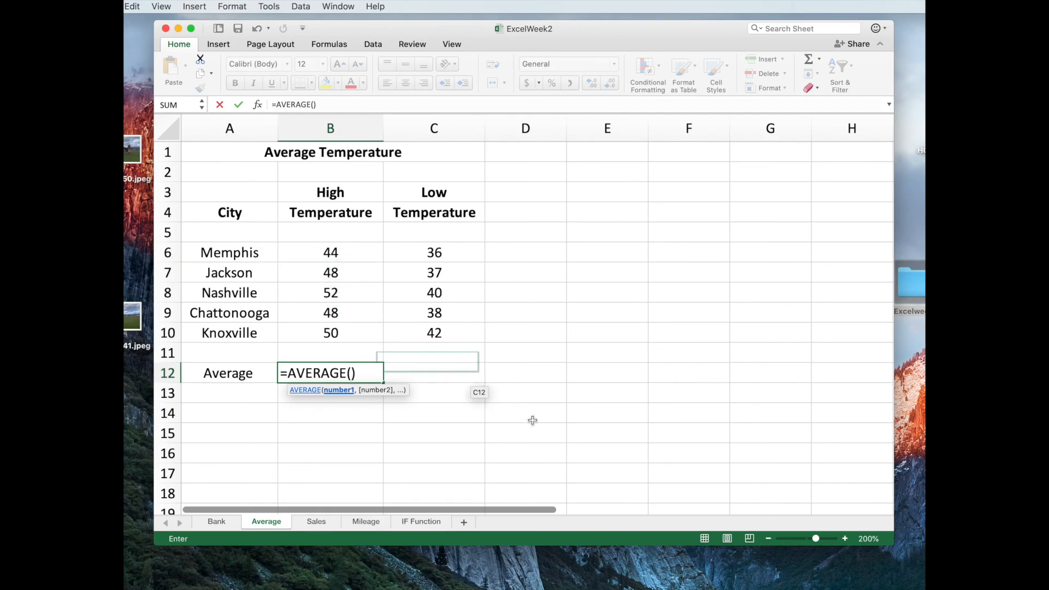
pyautogui.write('B6')
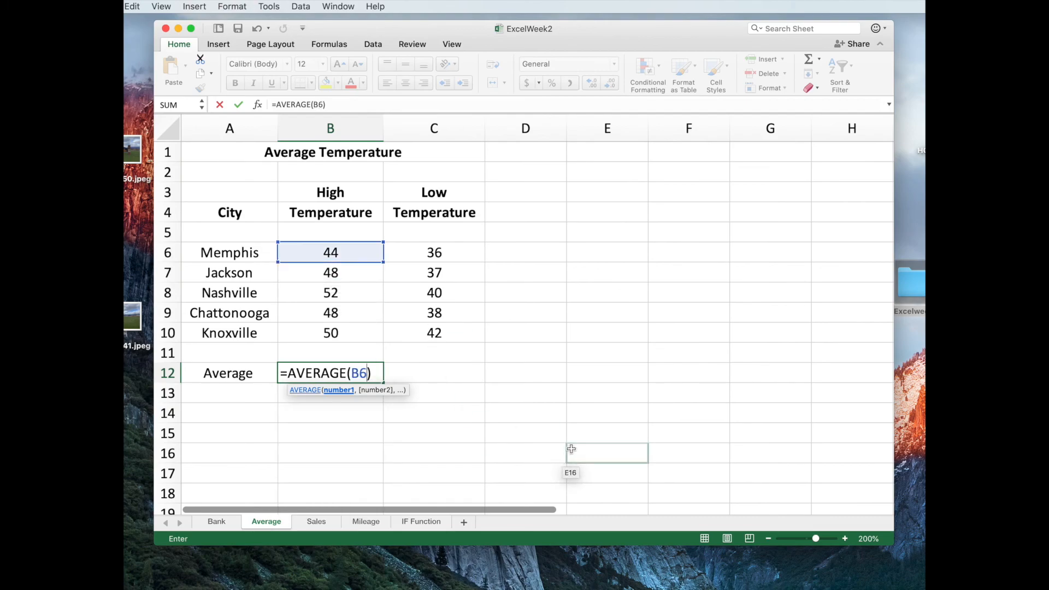
pyautogui.write(':')
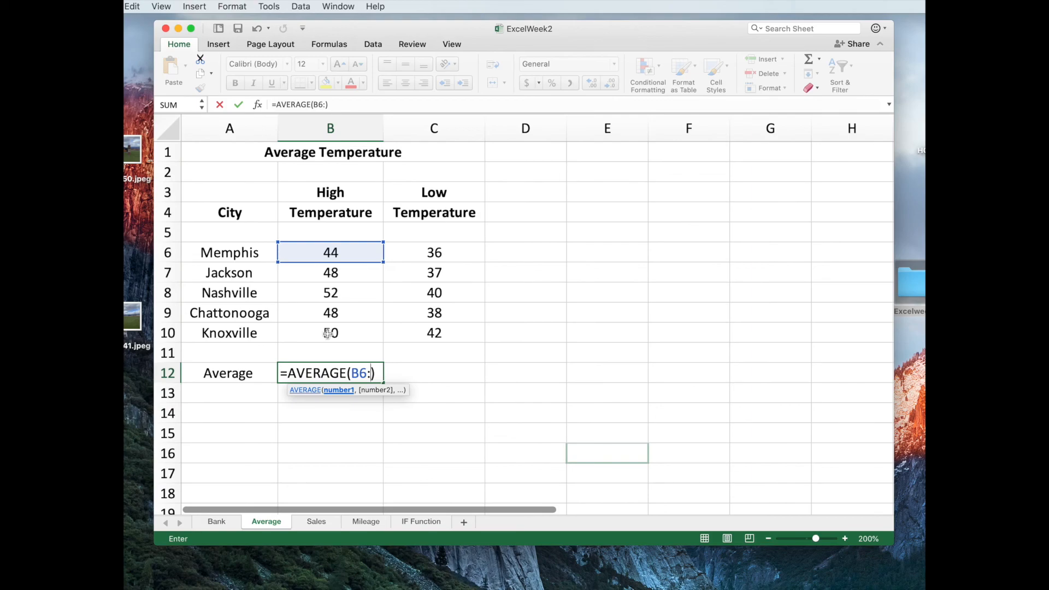
pyautogui.write('B10')
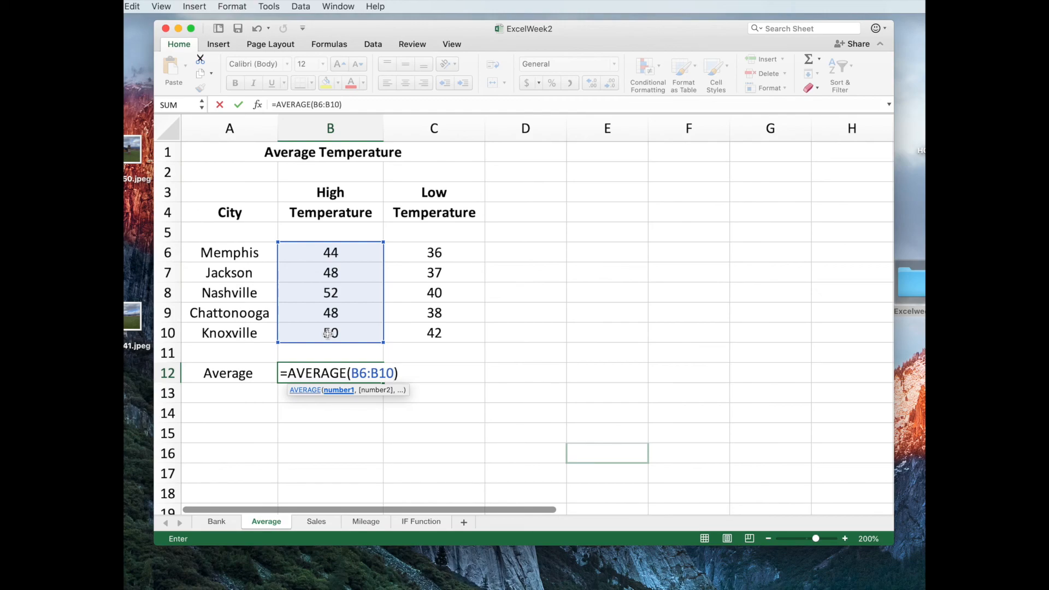
pyautogui.press('Return')
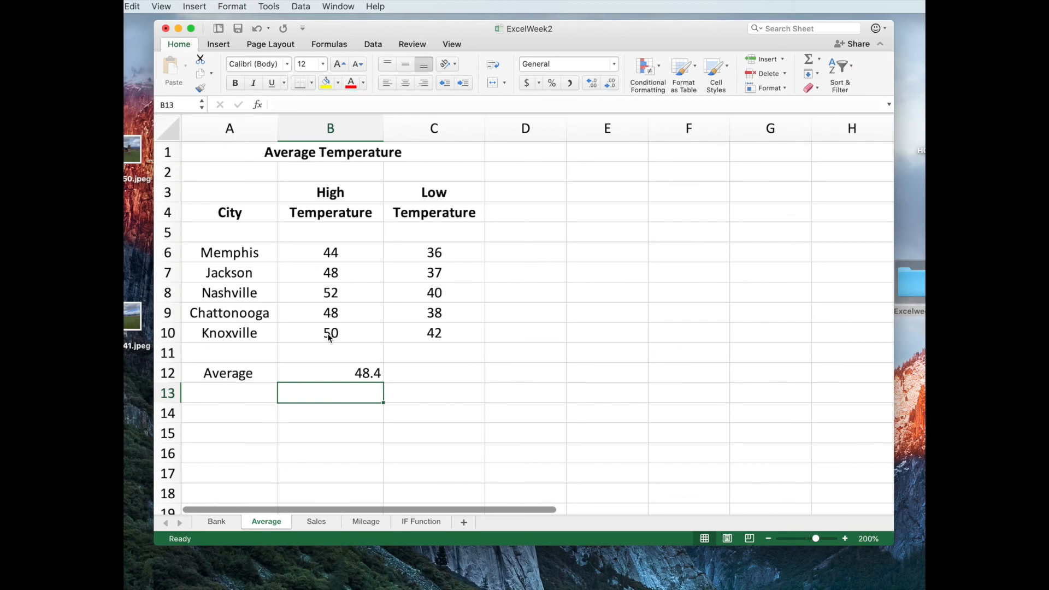
# Center the average high temperature horizontally in B12.
pyautogui.click(331, 370)
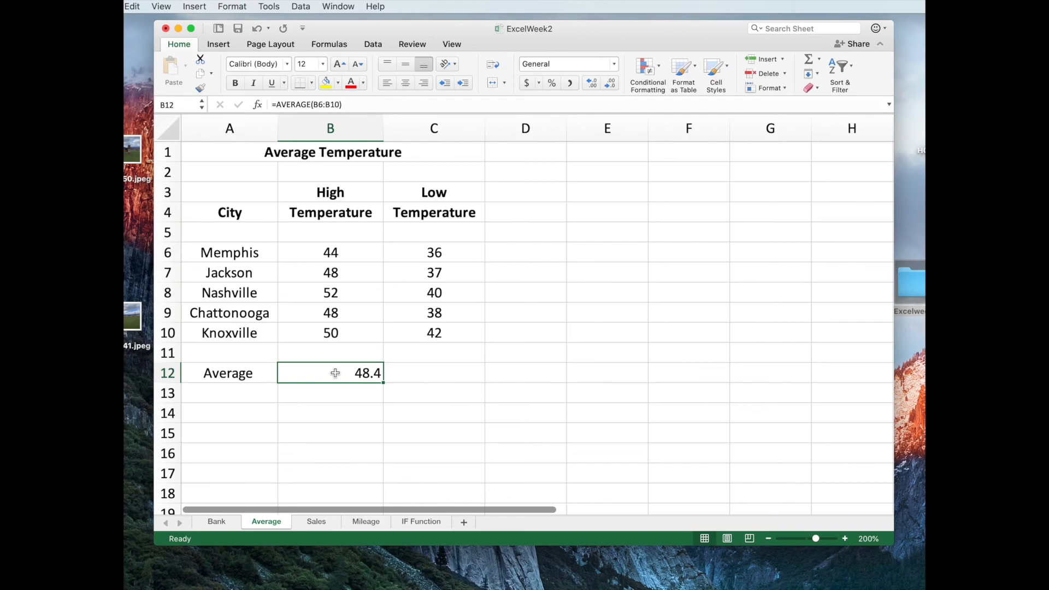
pyautogui.click(405, 84)
pyautogui.click(405, 85)
pyautogui.click(405, 85)
pyautogui.click(366, 391)
pyautogui.click(364, 377)
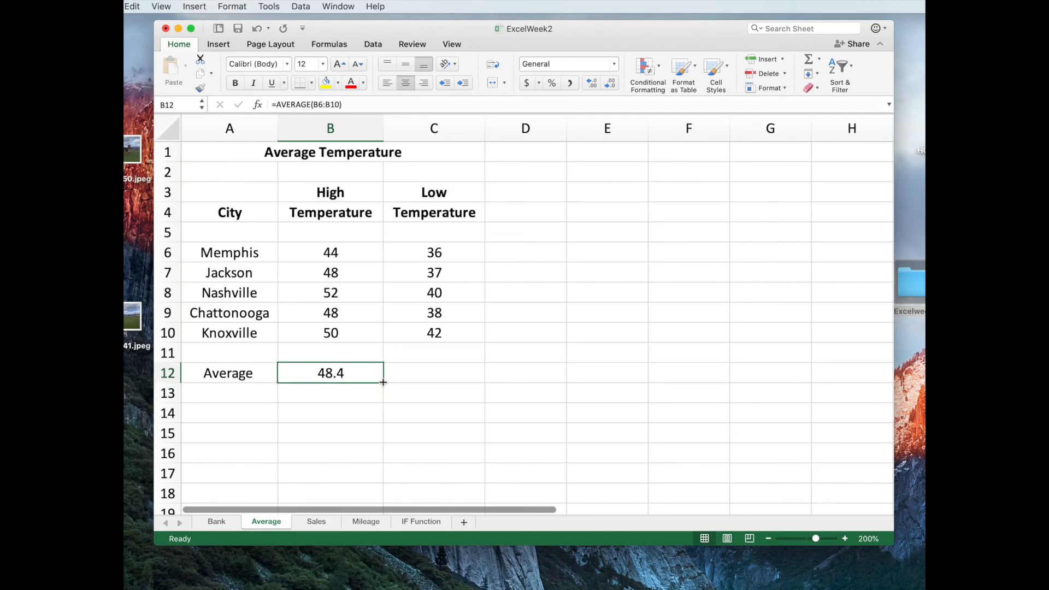
# Fill the average formula from B12 right into C12 for the Low Temperature column and check the copied formula.
pyautogui.moveTo(381, 382); pyautogui.dragTo(464, 382)
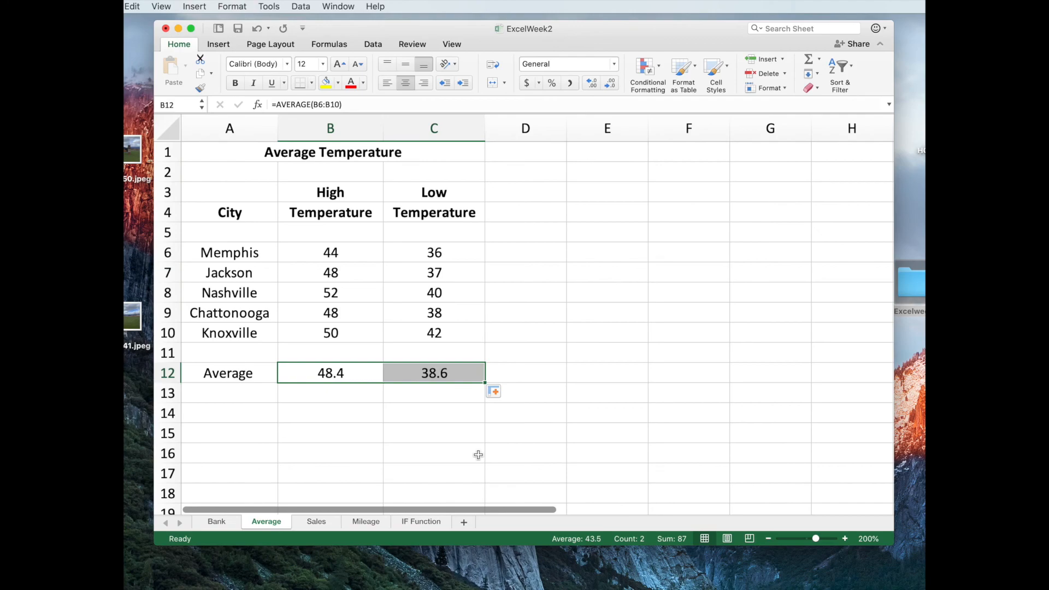
pyautogui.click(407, 415)
pyautogui.click(436, 373)
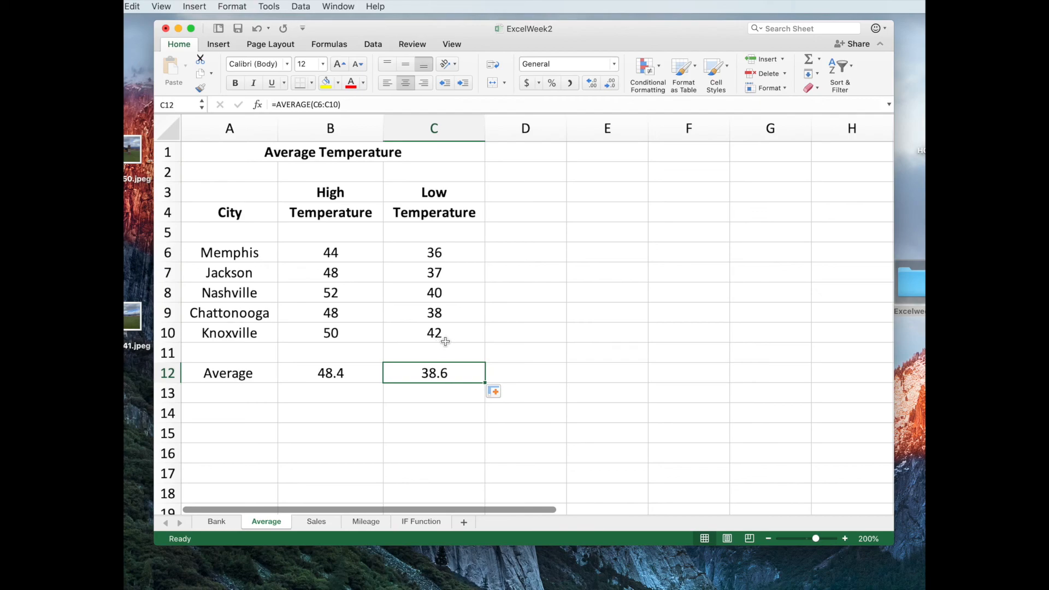
pyautogui.click(340, 404)
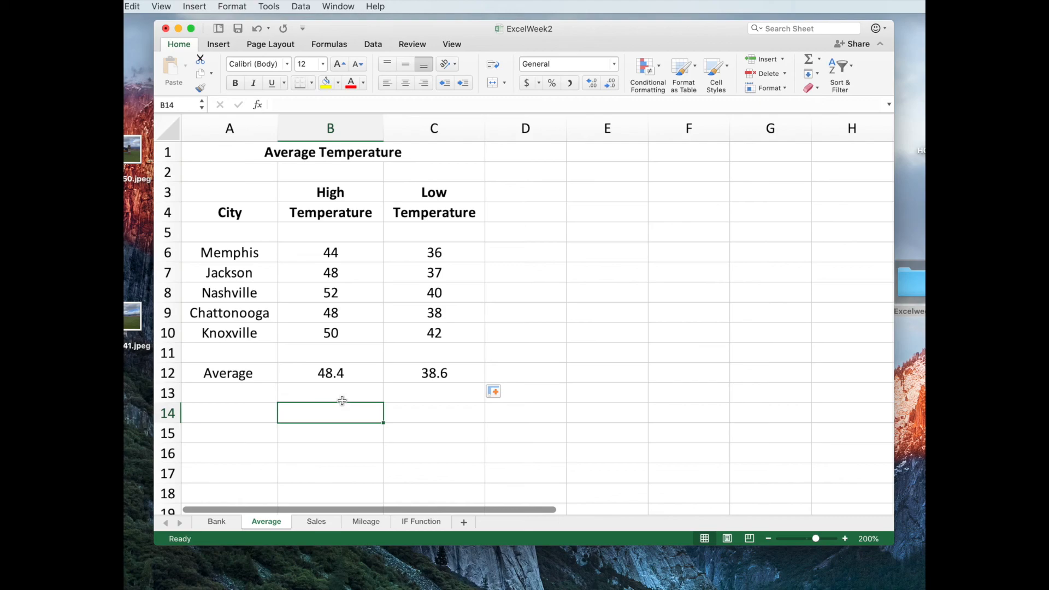
pyautogui.click(819, 61)
pyautogui.click(820, 61)
# On the Sales worksheet, total the Weekly Sales column in B15 with AutoSum over B6:B14.
pyautogui.click(316, 522)
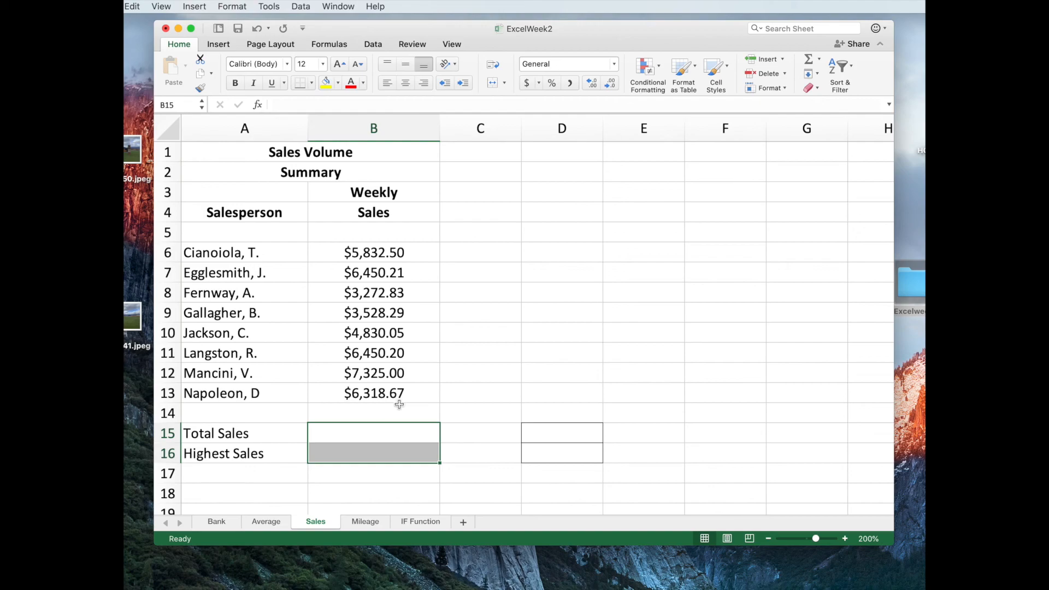
pyautogui.click(350, 436)
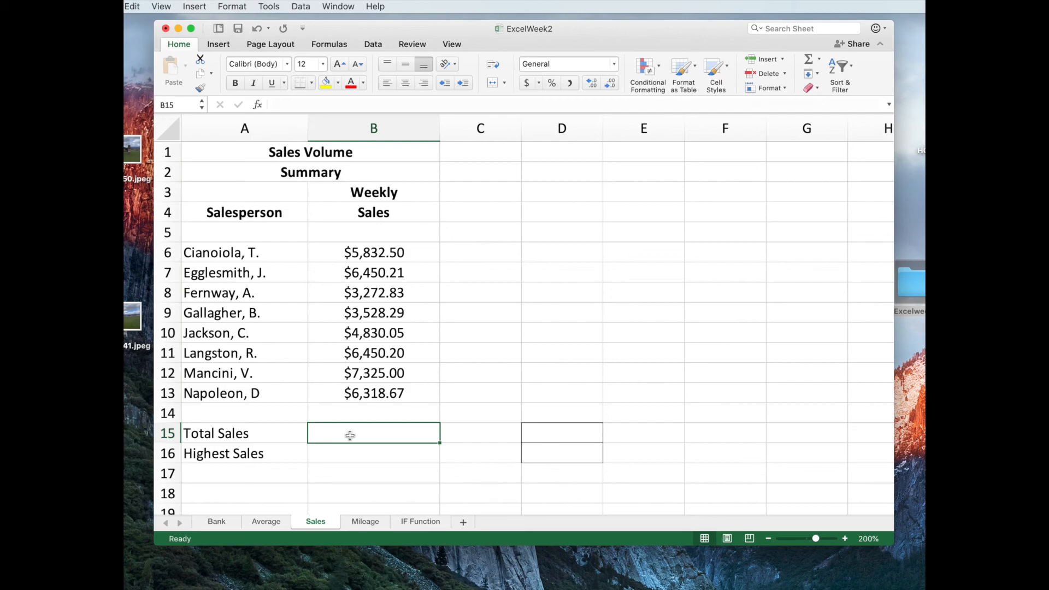
pyautogui.click(345, 453)
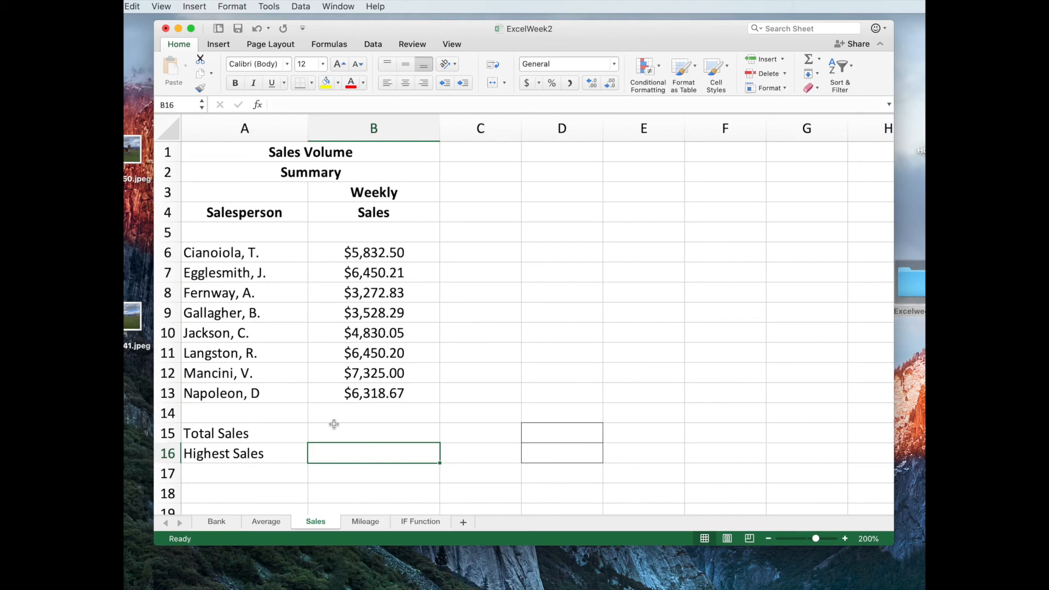
pyautogui.click(339, 433)
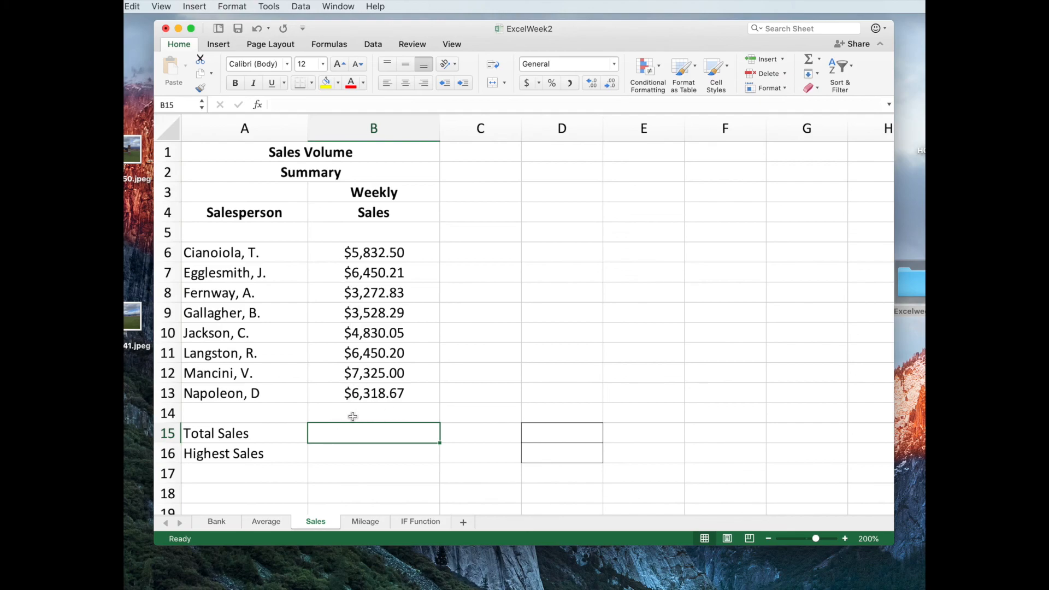
pyautogui.click(330, 257)
pyautogui.moveTo(330, 271); pyautogui.dragTo(326, 438)
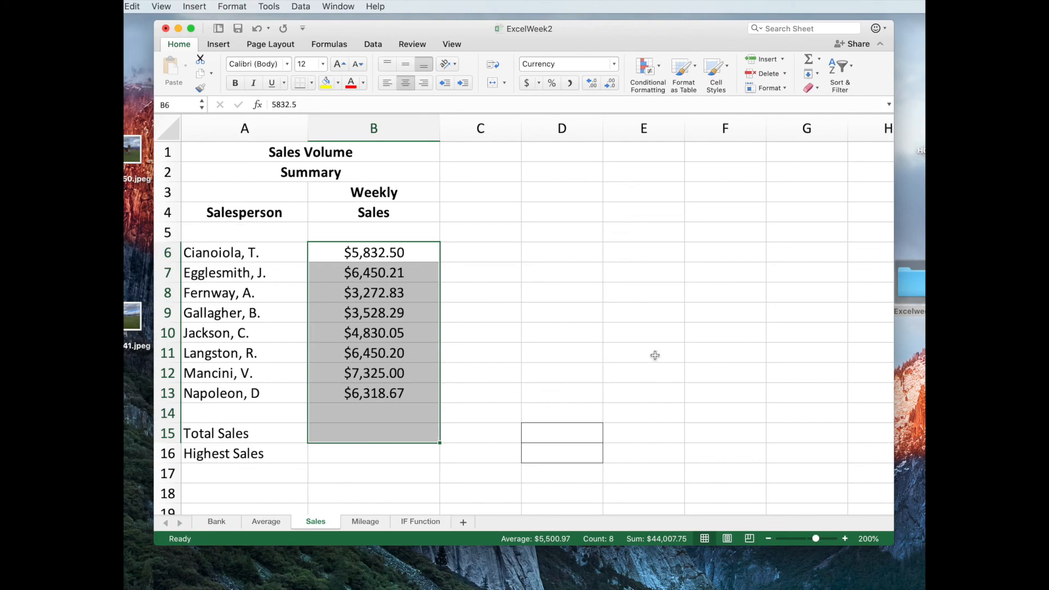
pyautogui.click(810, 62)
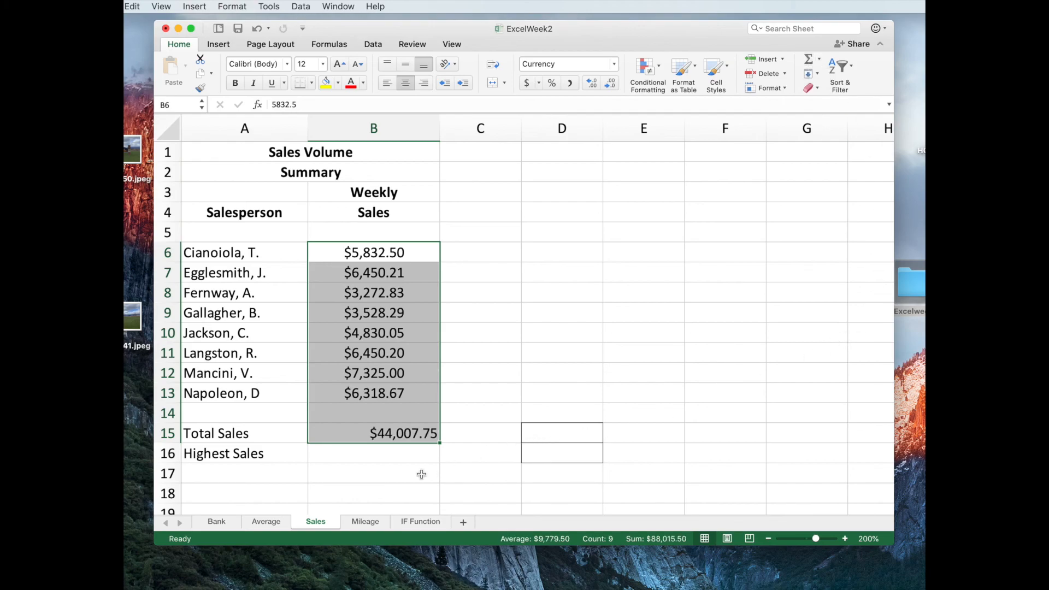
# Center the Total Sales amount in B15.
pyautogui.click(370, 468)
pyautogui.click(366, 441)
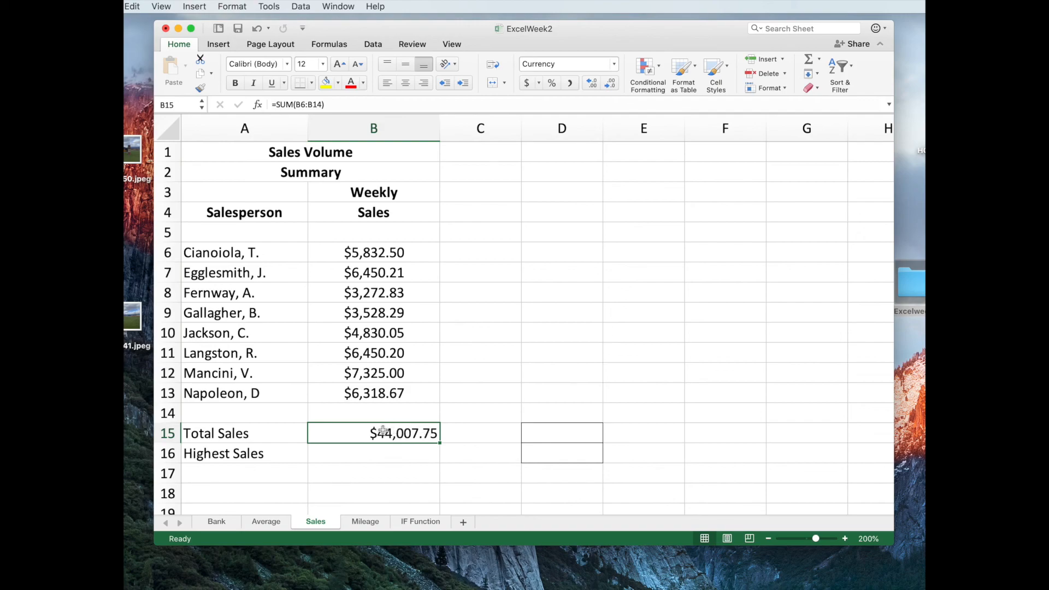
pyautogui.click(405, 83)
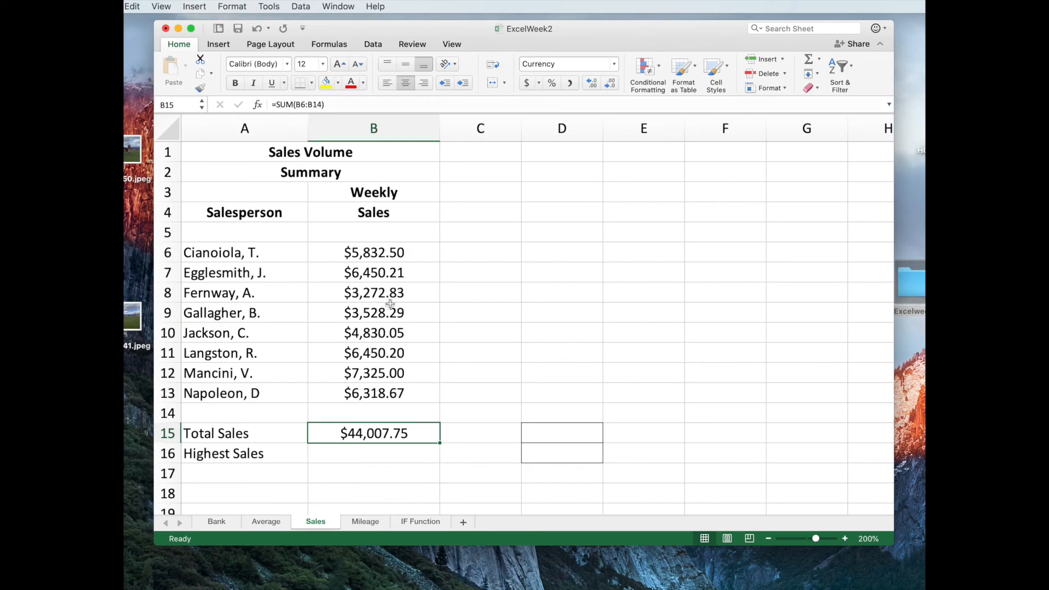
# Right-align the weekly sales figures and the total and highest sales cells in B6:B16.
pyautogui.moveTo(333, 250); pyautogui.dragTo(412, 452)
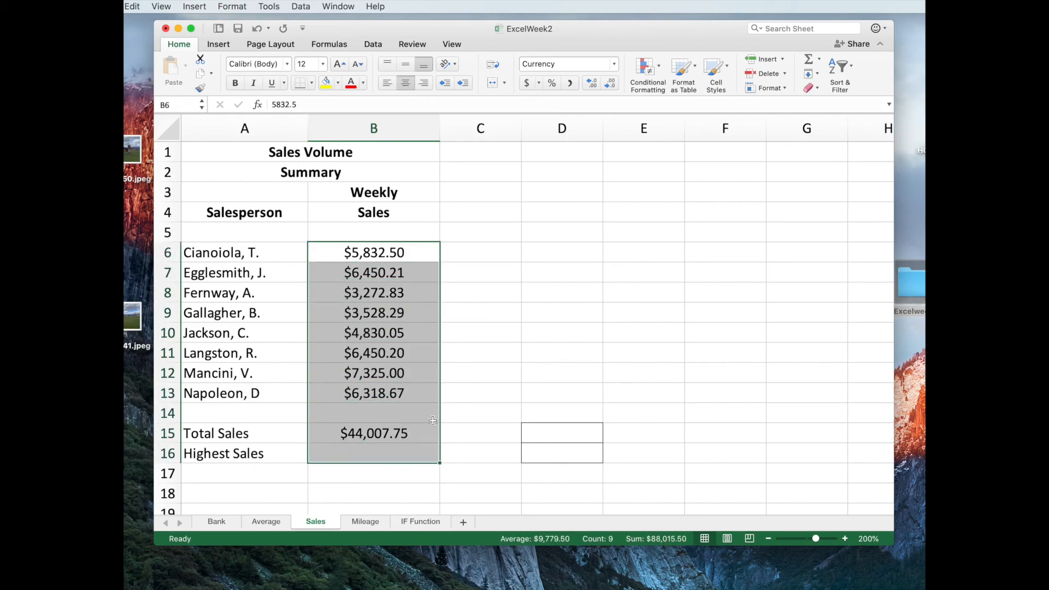
pyautogui.click(424, 83)
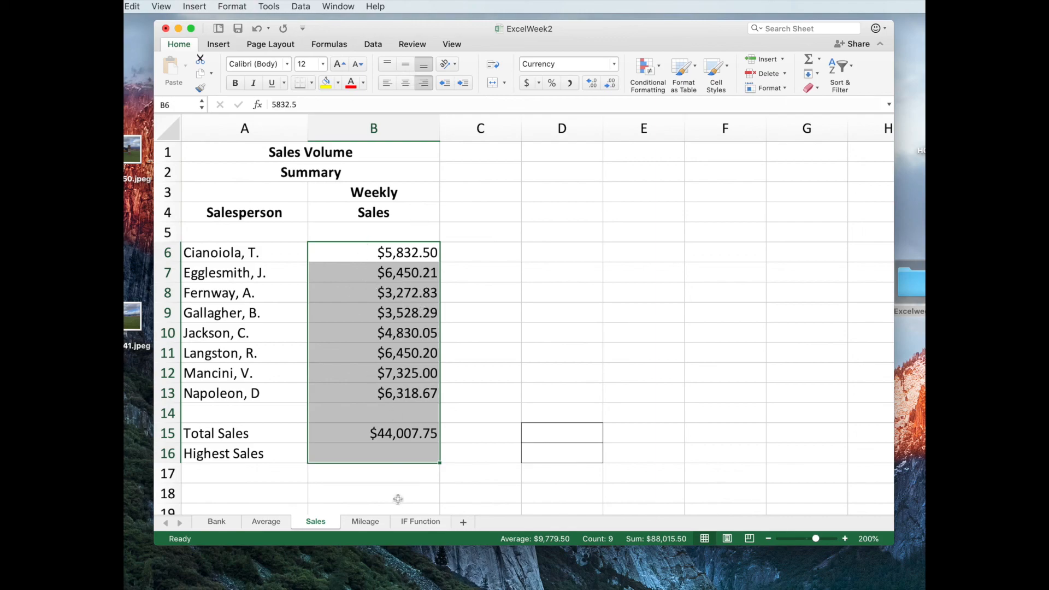
# Enter =MAX(B6:B13) in B16 for Highest Sales and check the formulas in B16 and B15.
pyautogui.click(376, 457)
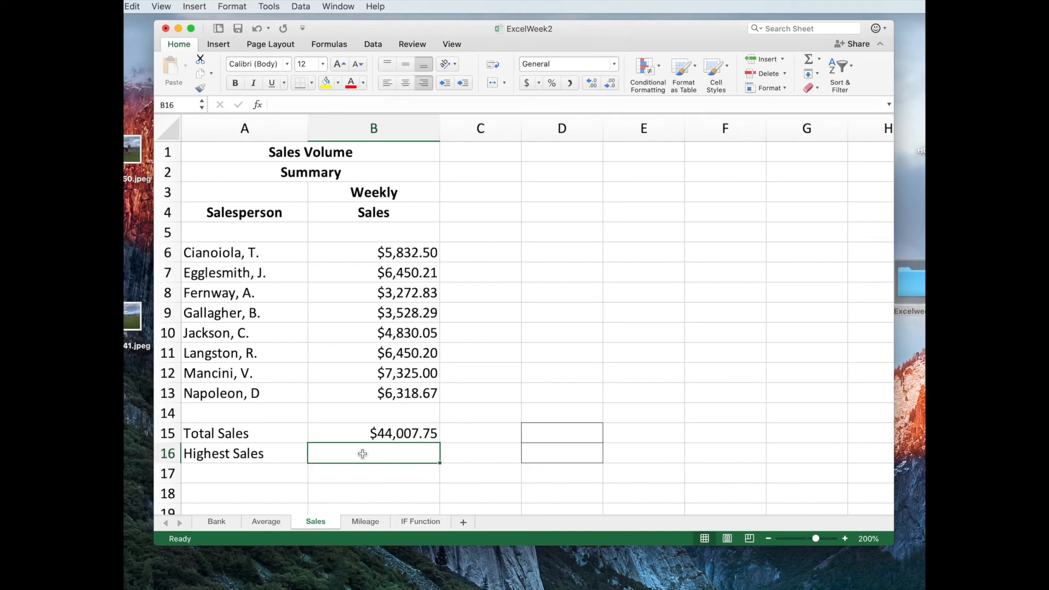
pyautogui.write('=')
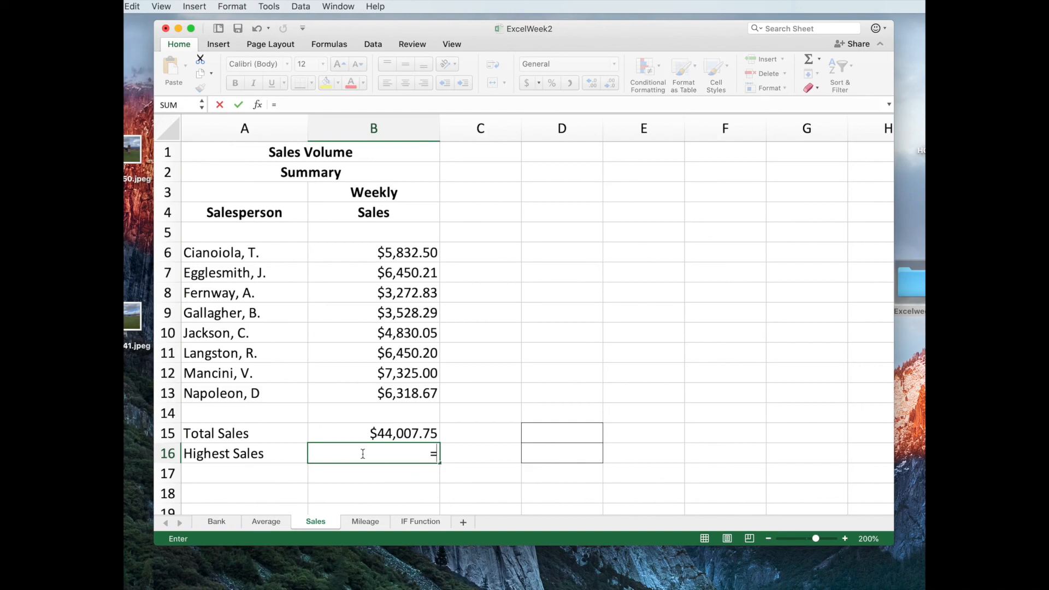
pyautogui.write('Max')
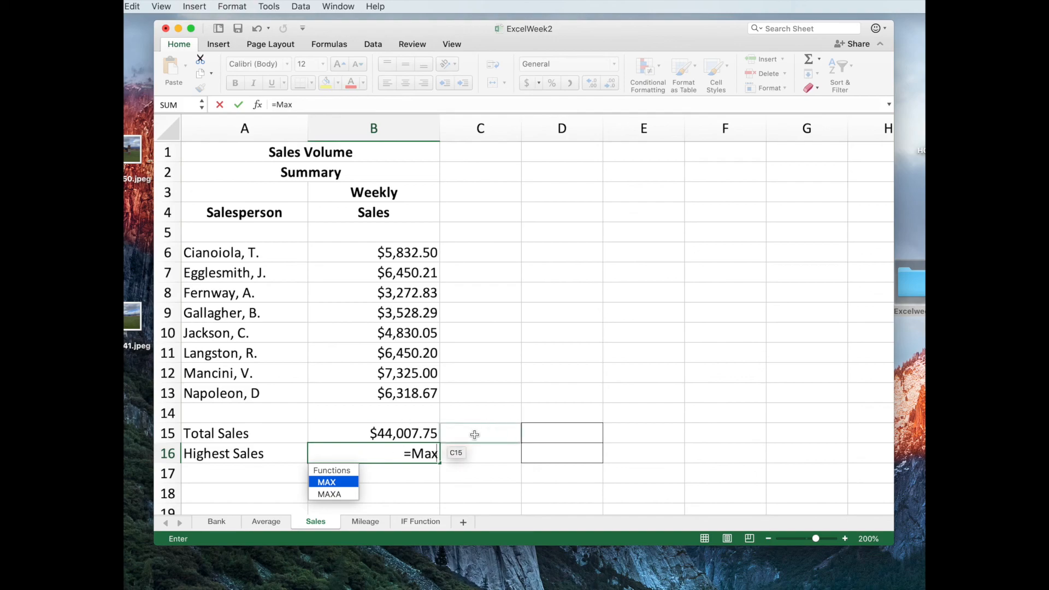
pyautogui.doubleClick(333, 483)
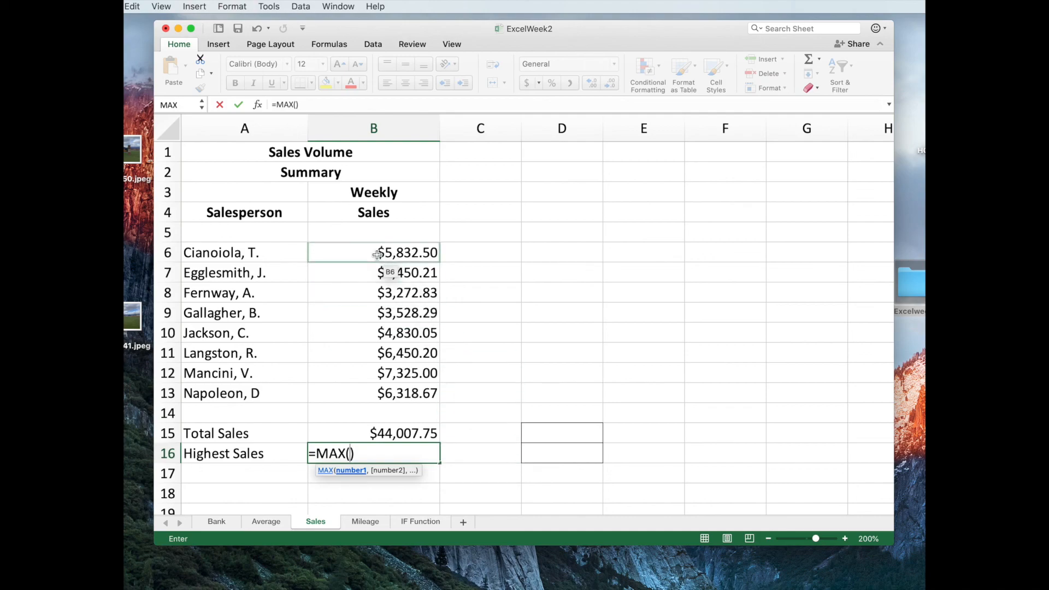
pyautogui.moveTo(376, 254); pyautogui.dragTo(380, 388)
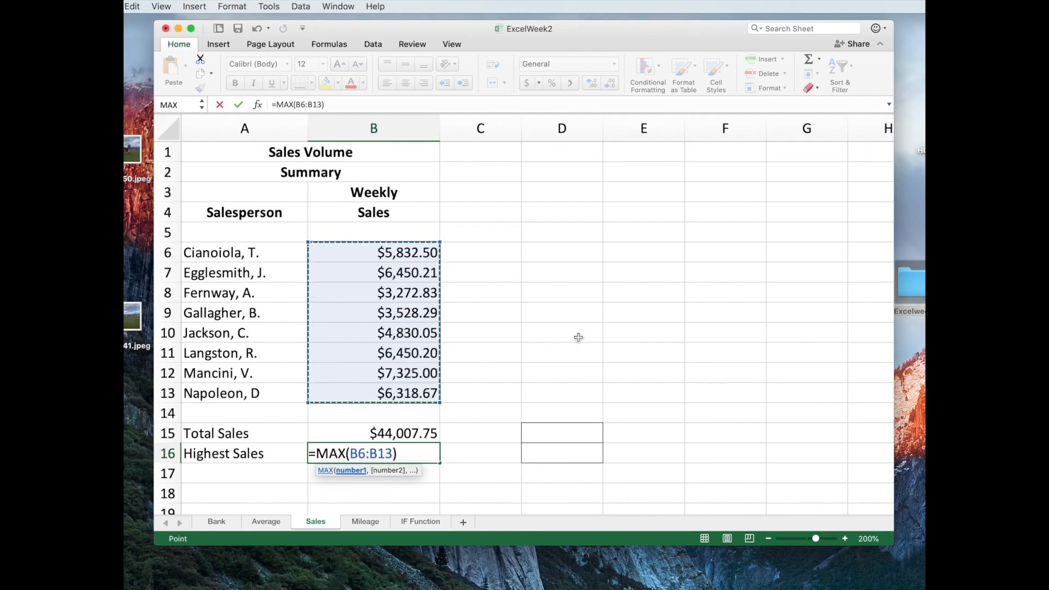
pyautogui.press('Return')
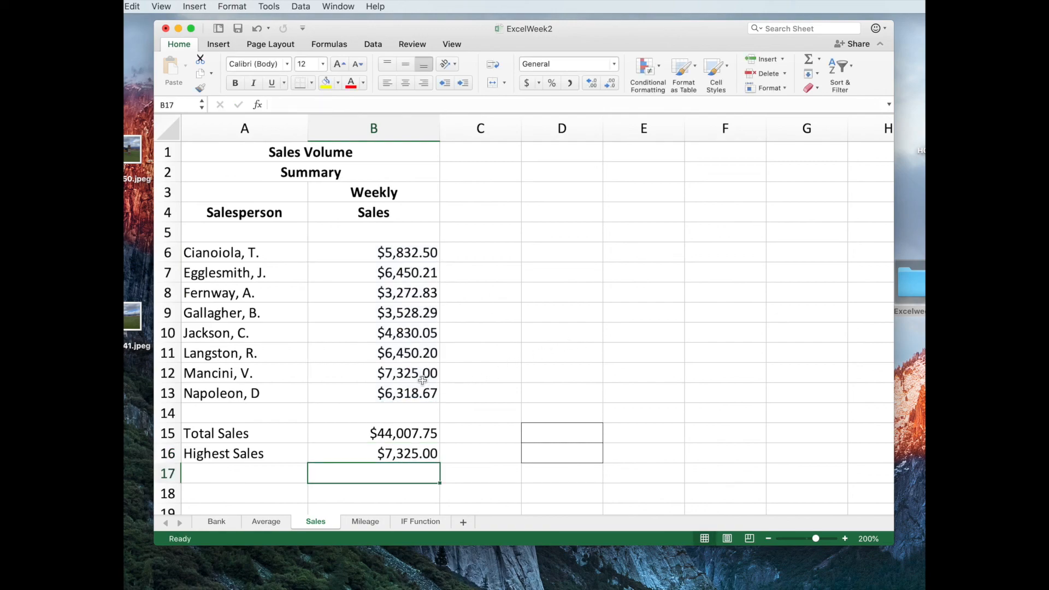
pyautogui.click(409, 456)
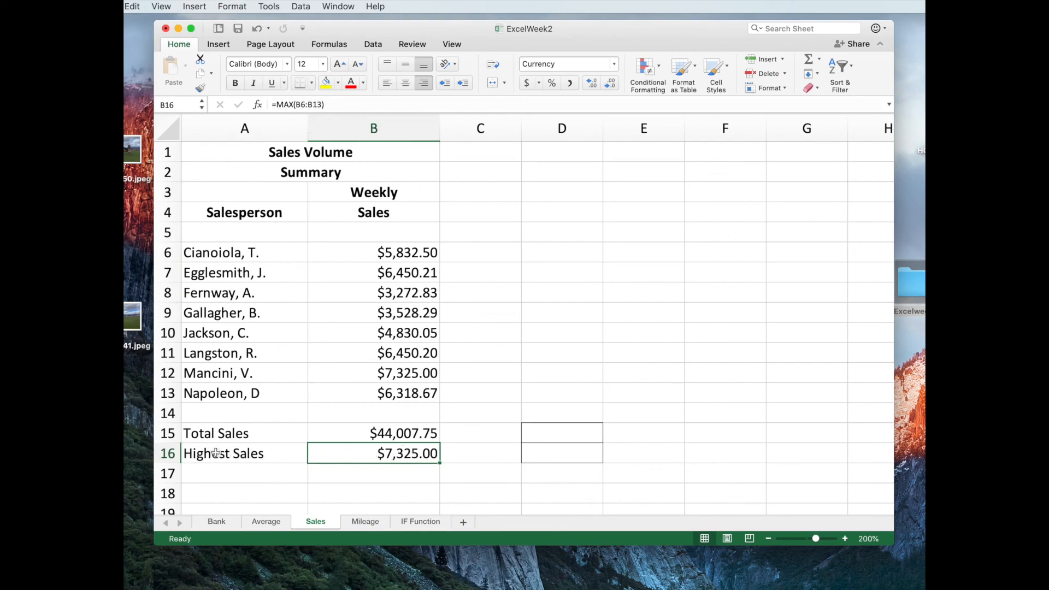
pyautogui.click(353, 435)
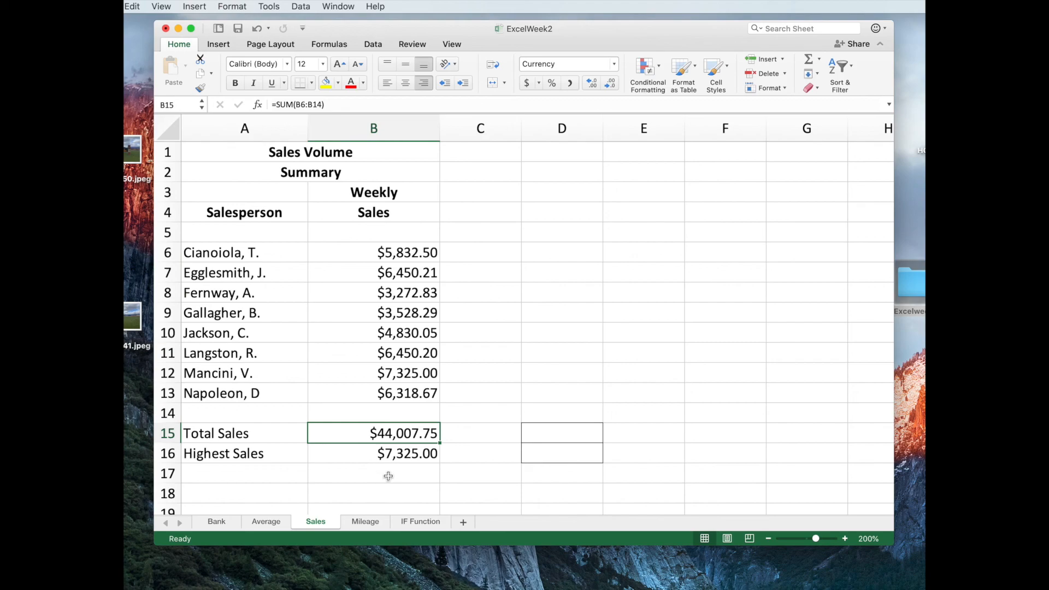
# On the Mileage worksheet, add the label "Longest Distance" in B16 below Shortest Distance.
pyautogui.click(365, 522)
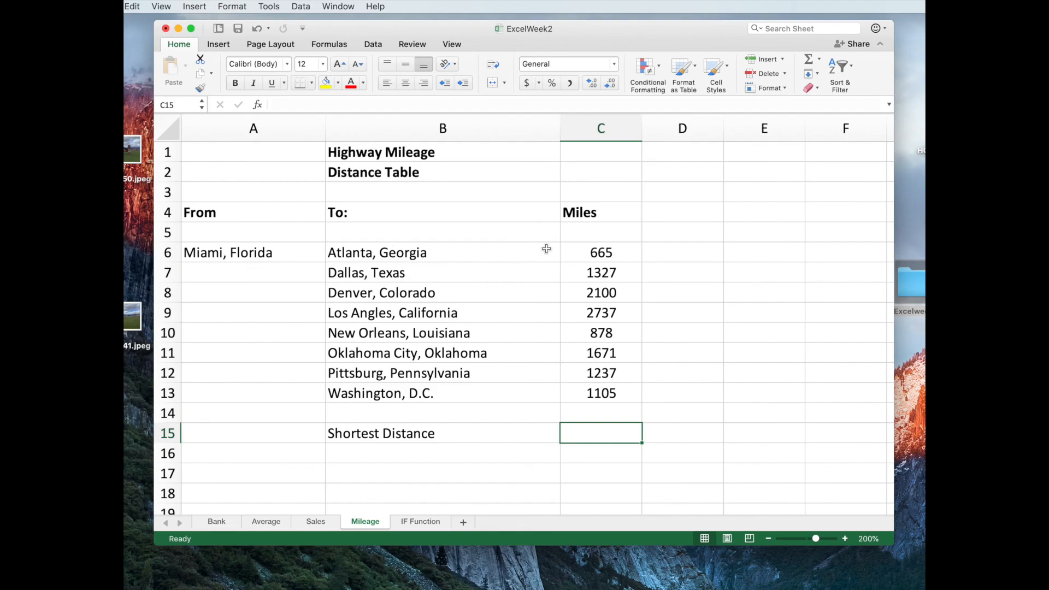
pyautogui.click(342, 455)
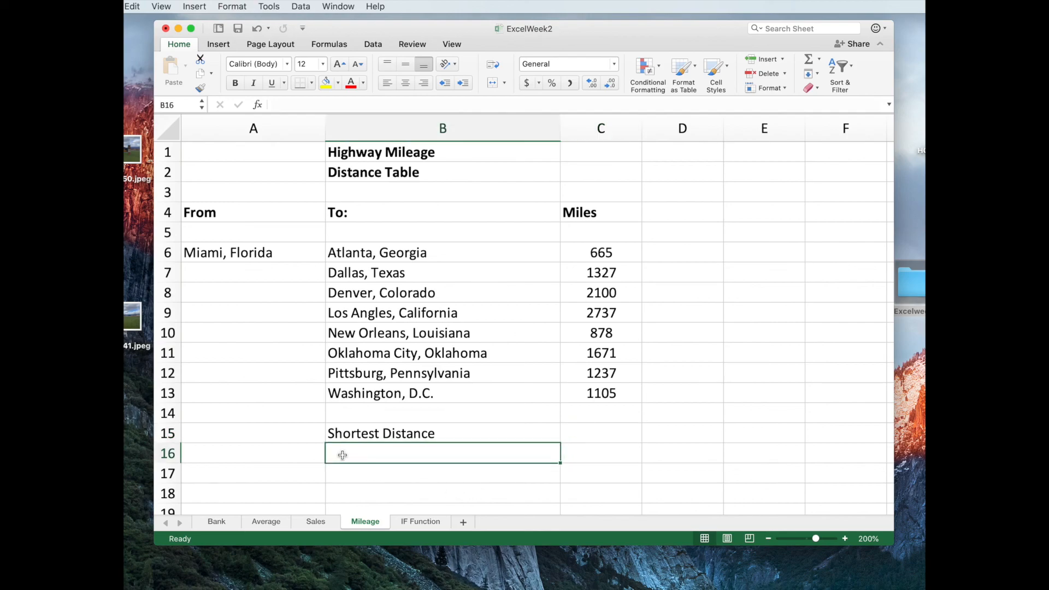
pyautogui.write('Longest')
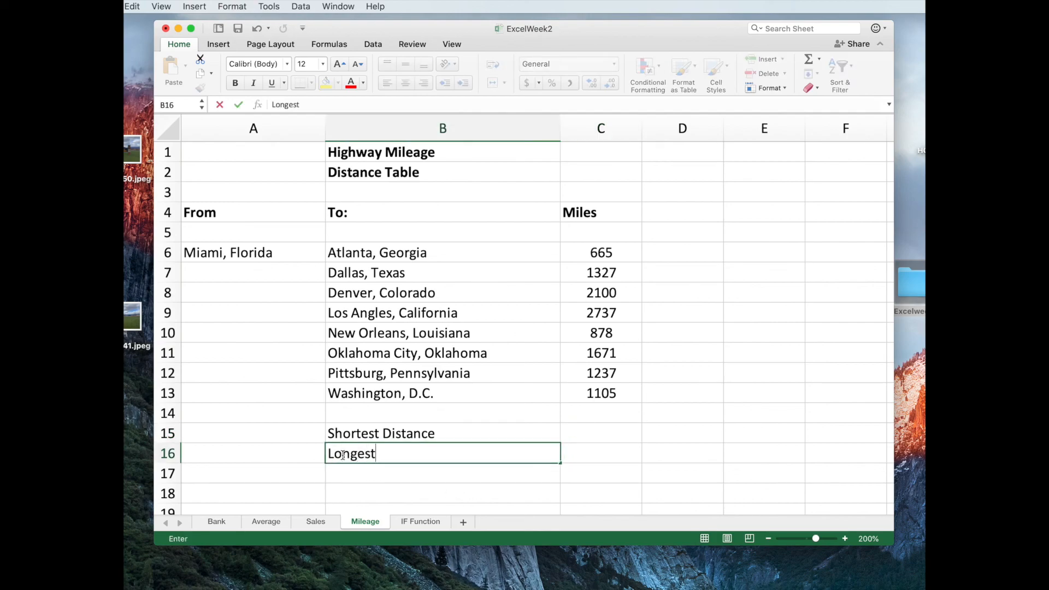
pyautogui.write(' Distance')
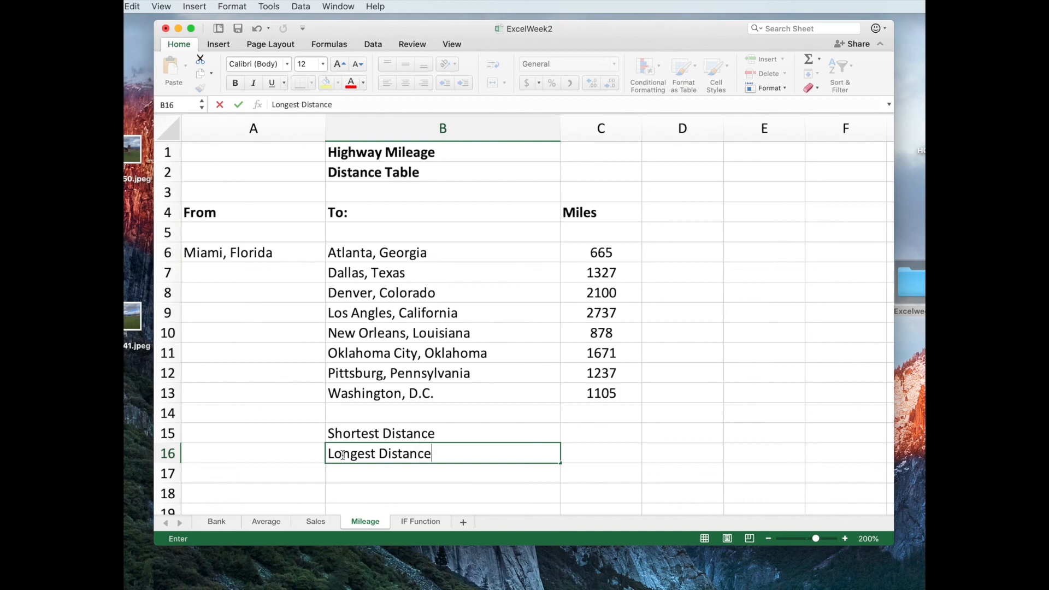
# Enter =MIN(C6:C13) in C15 to find the shortest distance in the Miles column.
pyautogui.click(590, 436)
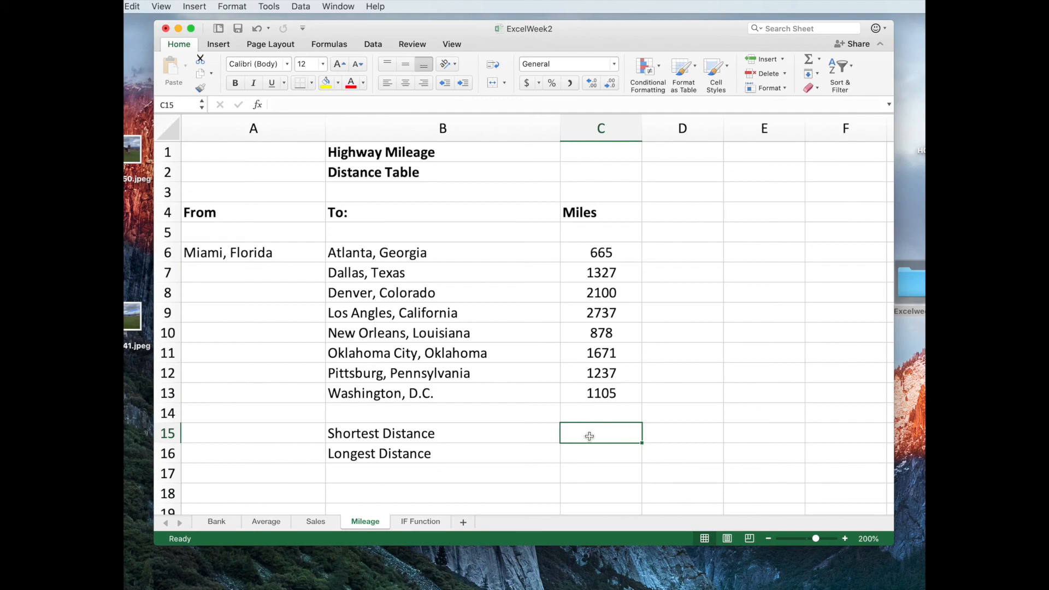
pyautogui.write('=')
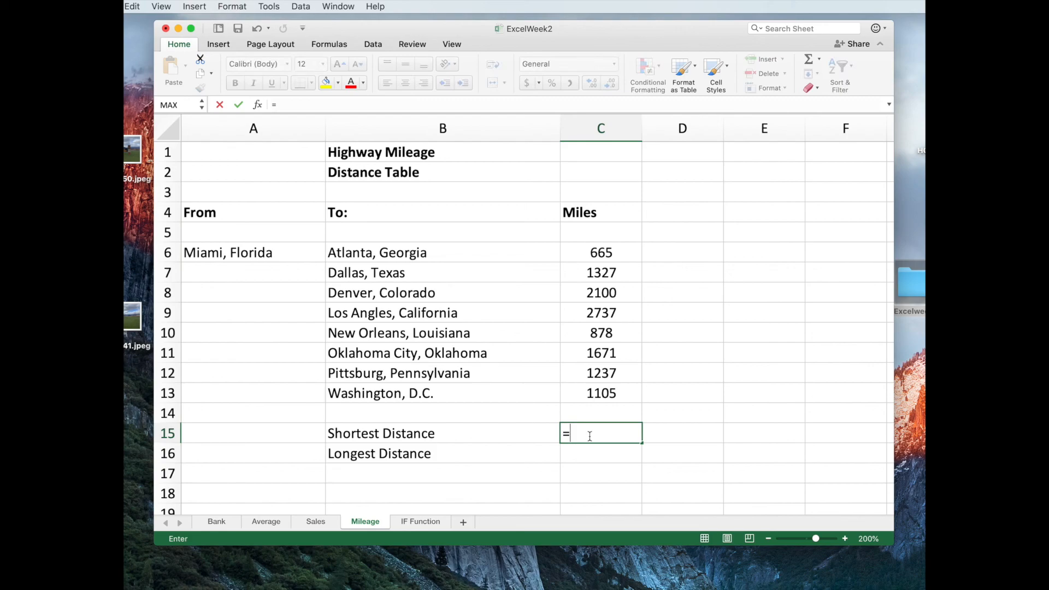
pyautogui.write('Min')
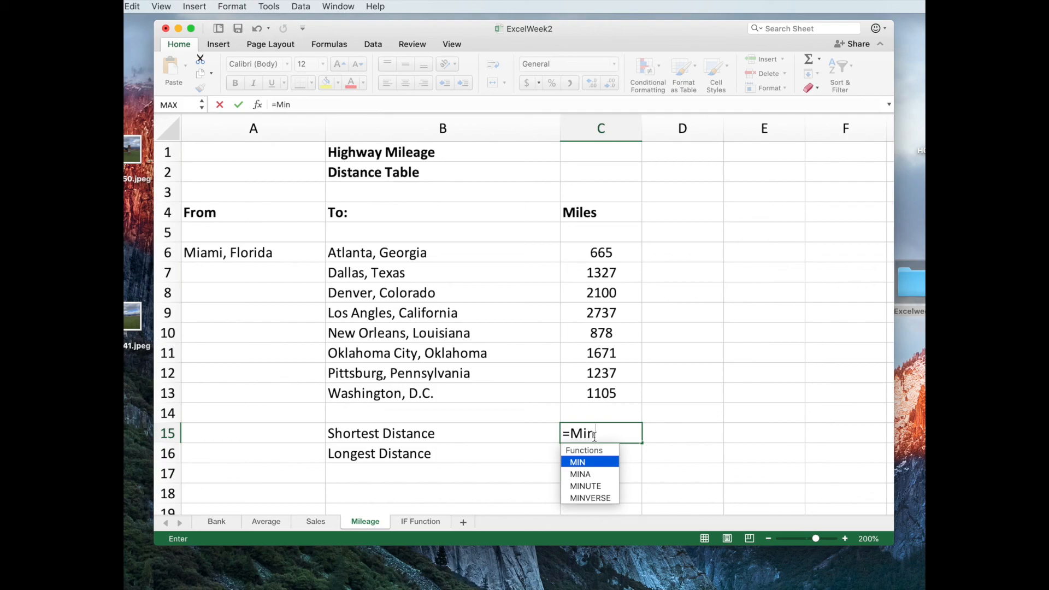
pyautogui.doubleClick(577, 463)
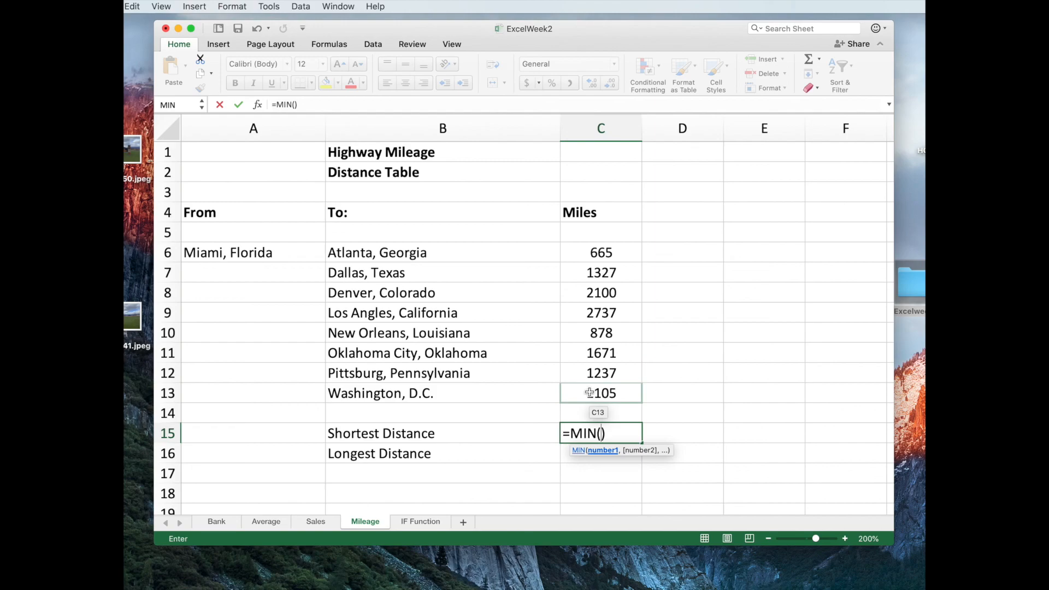
pyautogui.click(599, 253)
pyautogui.moveTo(600, 253); pyautogui.dragTo(609, 394)
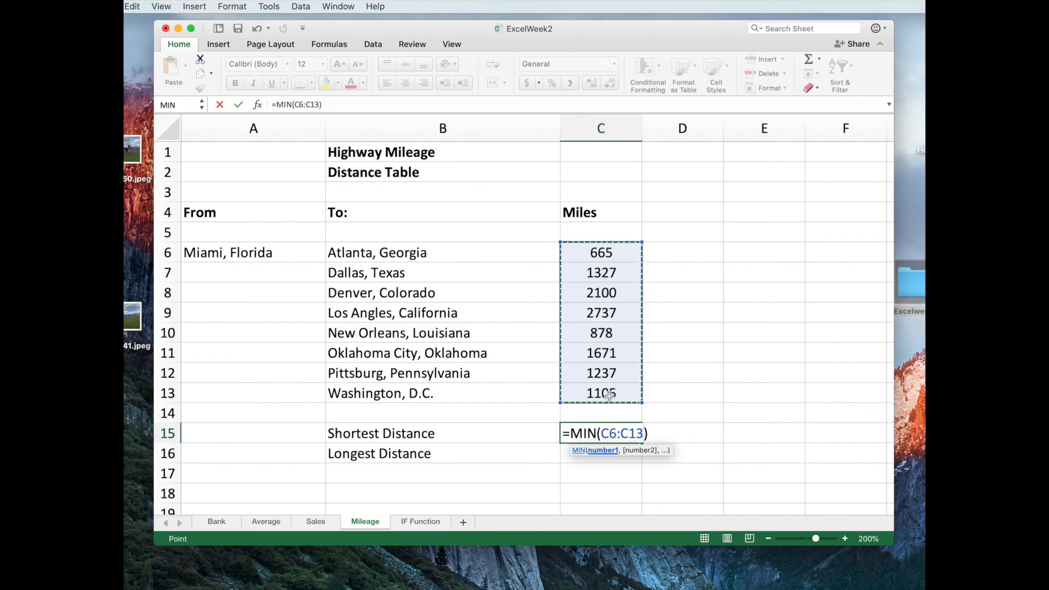
pyautogui.press('Return')
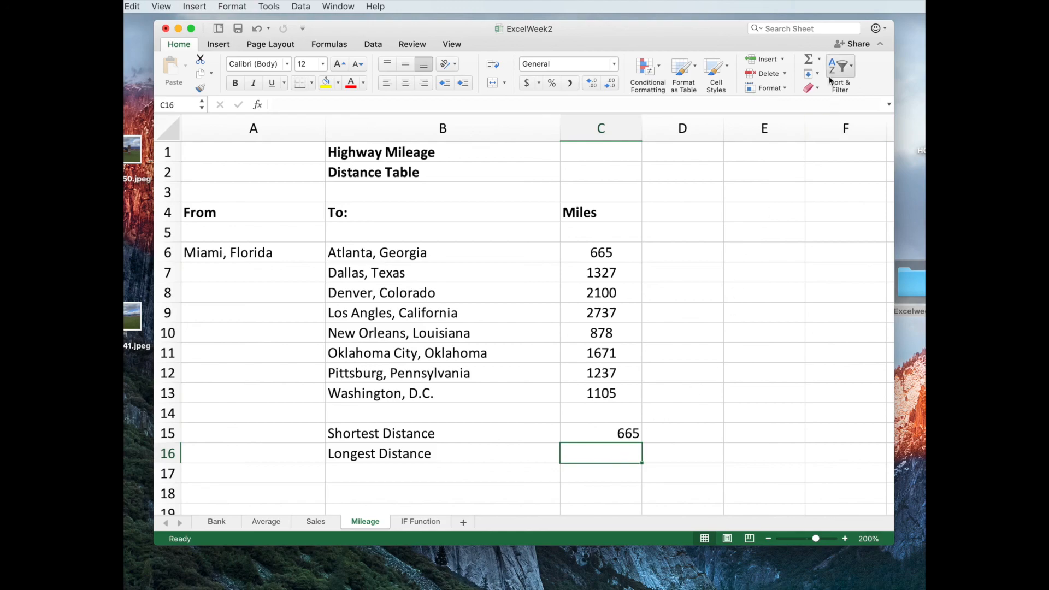
# Insert the AutoSum Max function in C16 over C6:C13 for Longest Distance and check the formulas in C15 and C16.
pyautogui.click(819, 60)
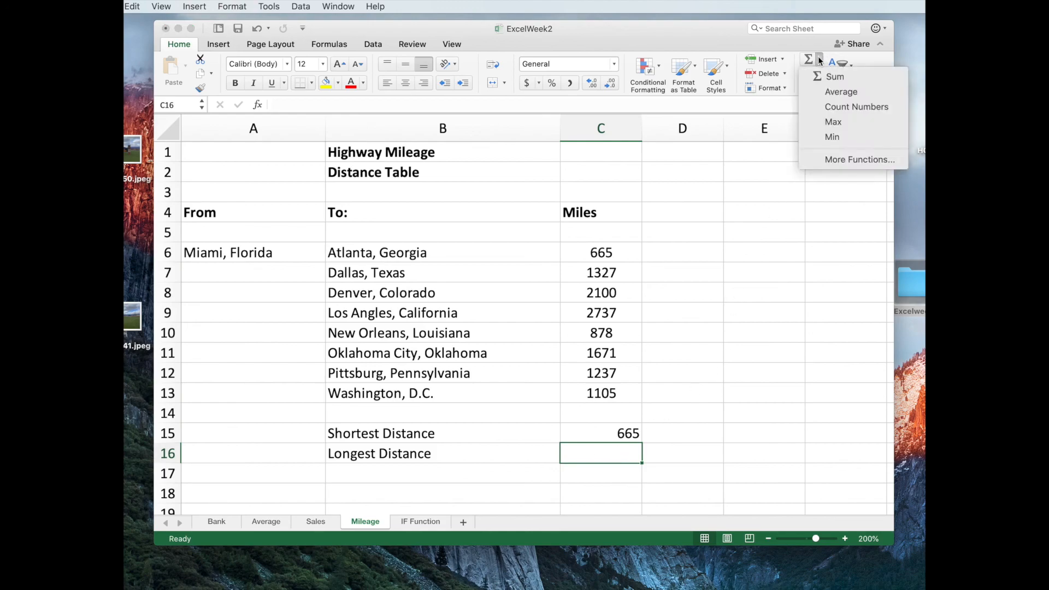
pyautogui.click(832, 123)
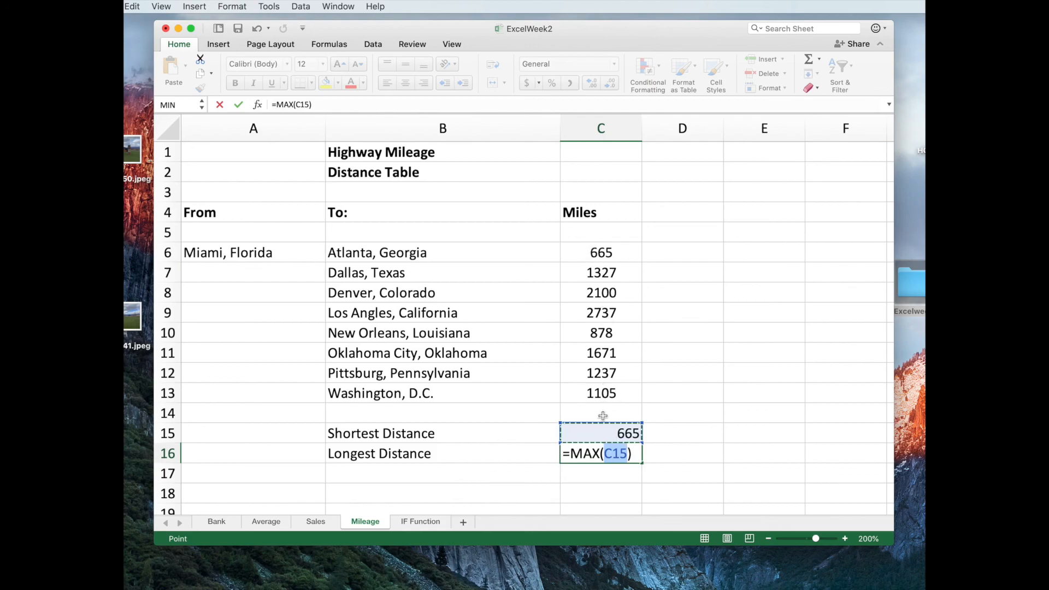
pyautogui.moveTo(580, 250); pyautogui.dragTo(600, 392)
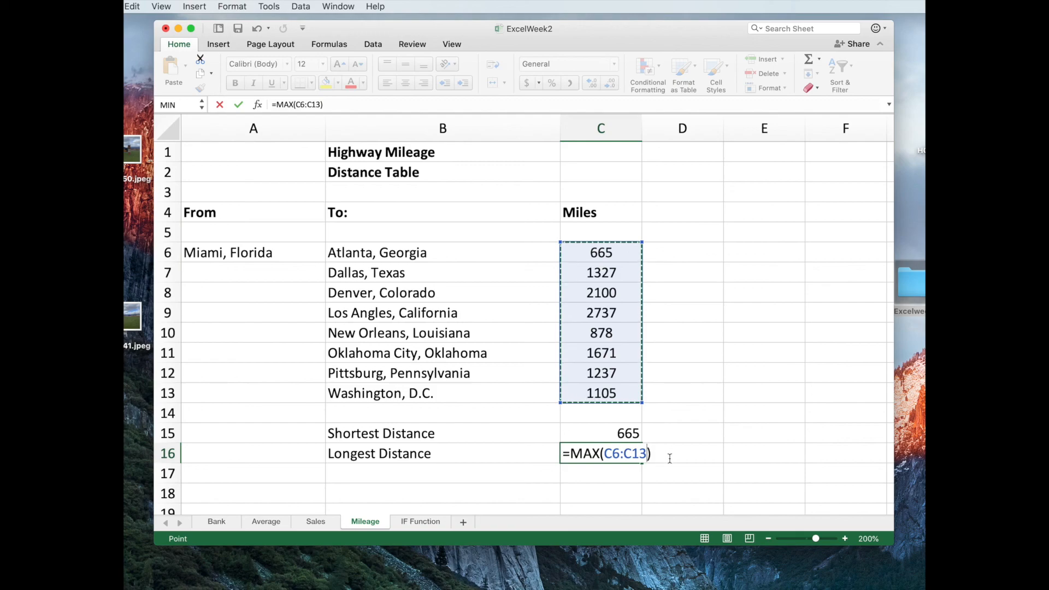
pyautogui.press('Return')
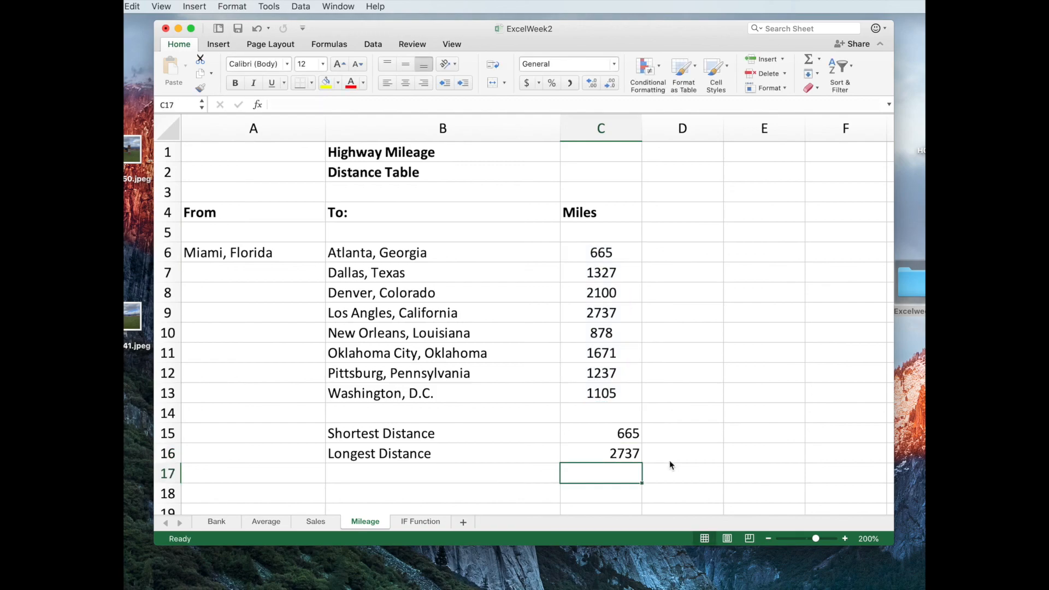
pyautogui.click(591, 433)
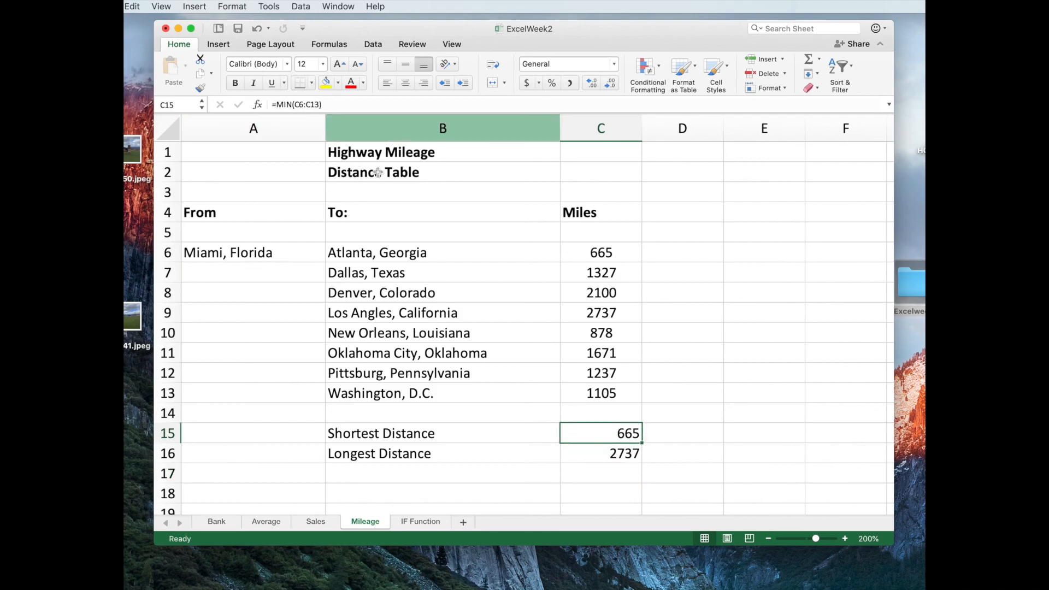
pyautogui.click(600, 457)
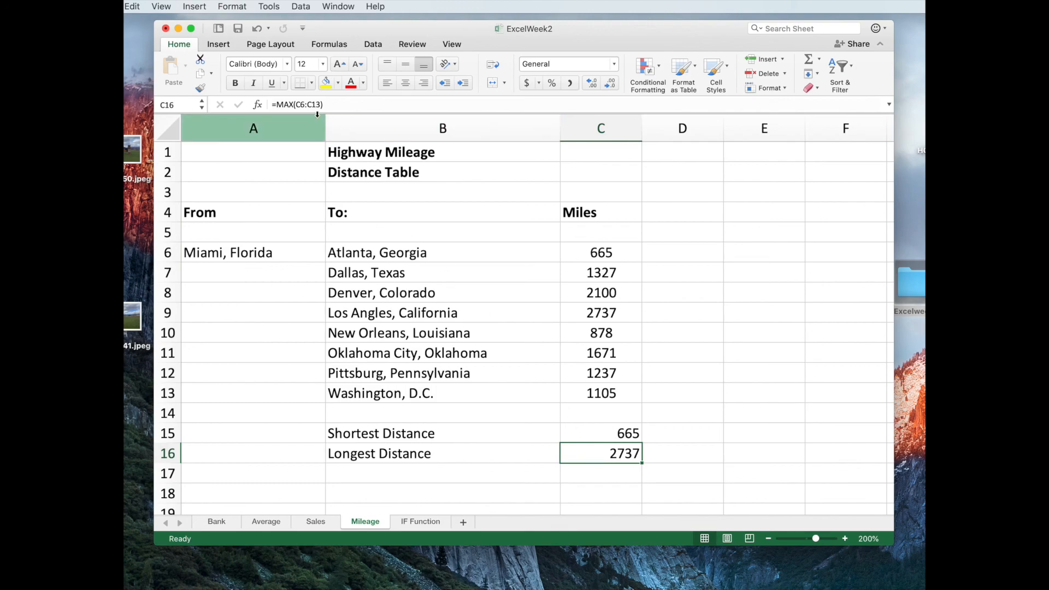
# Narrow columns A and B closer to their contents and center the shortest and longest distance values in C15:C16.
pyautogui.moveTo(326, 127); pyautogui.dragTo(296, 127)
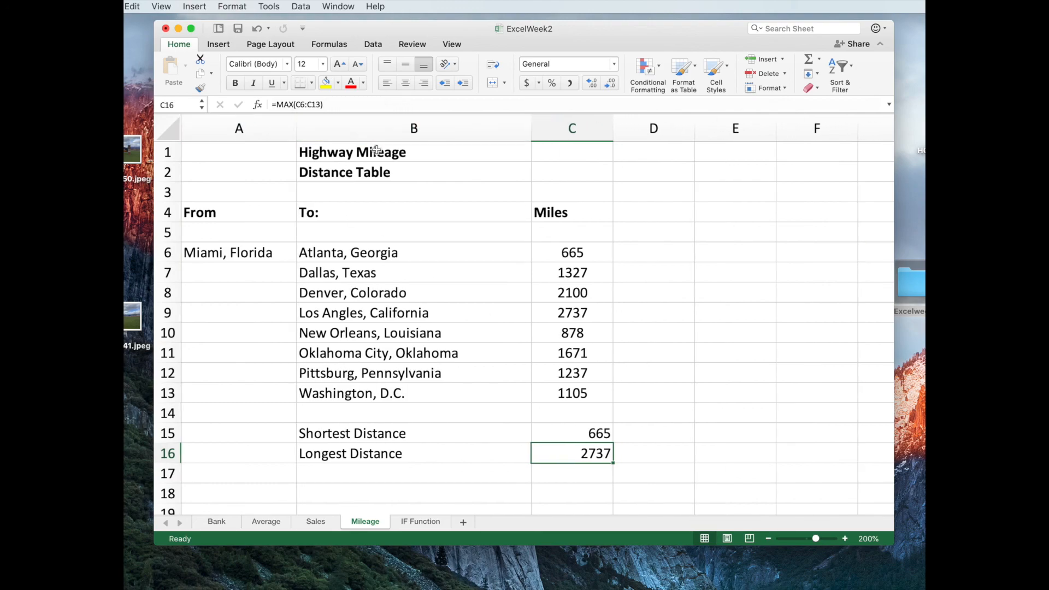
pyautogui.moveTo(530, 128); pyautogui.dragTo(484, 130)
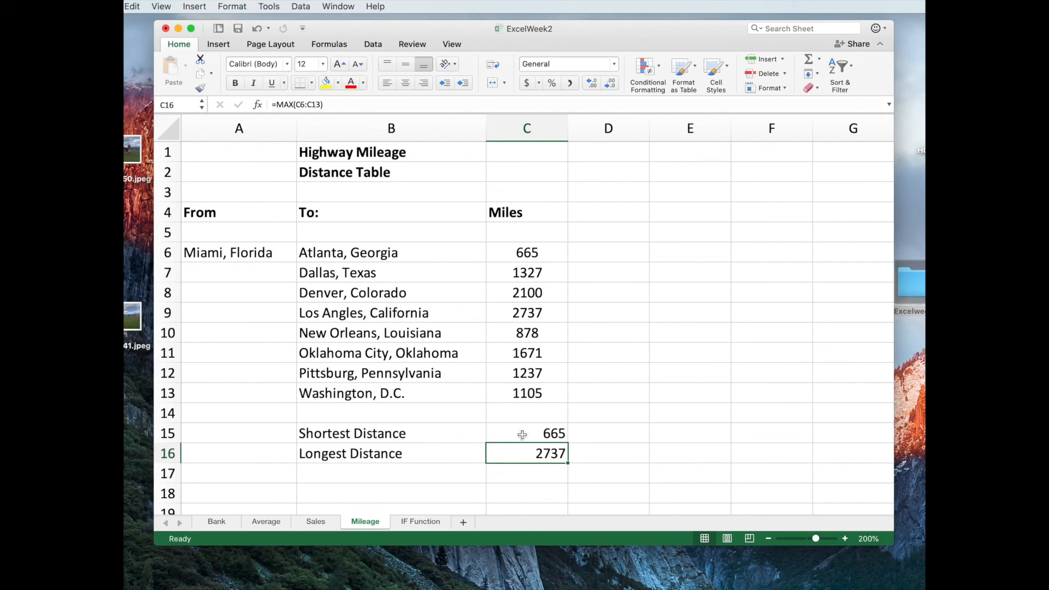
pyautogui.moveTo(522, 433); pyautogui.dragTo(524, 453)
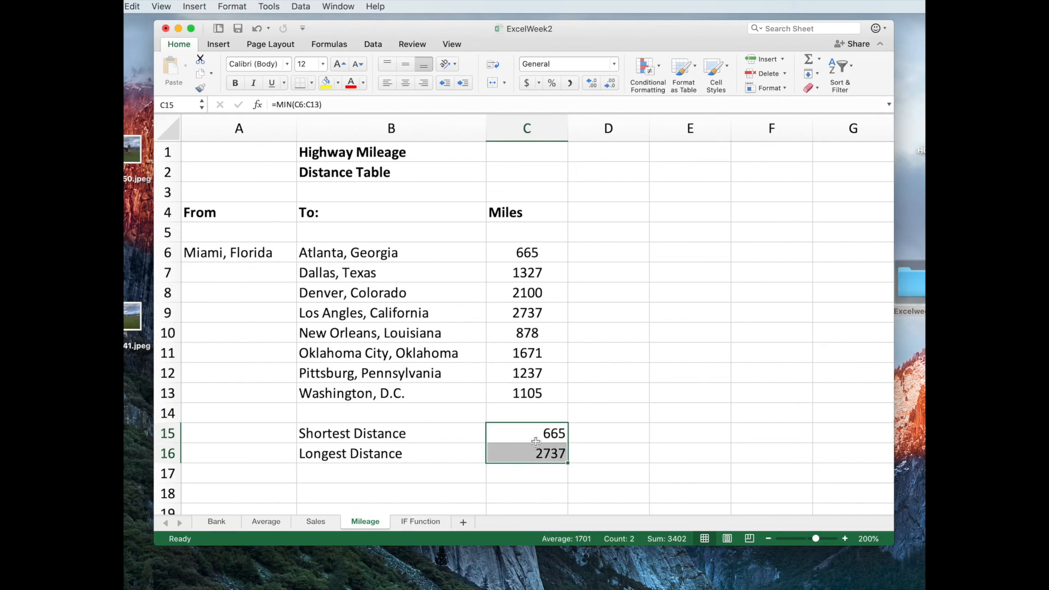
pyautogui.click(405, 83)
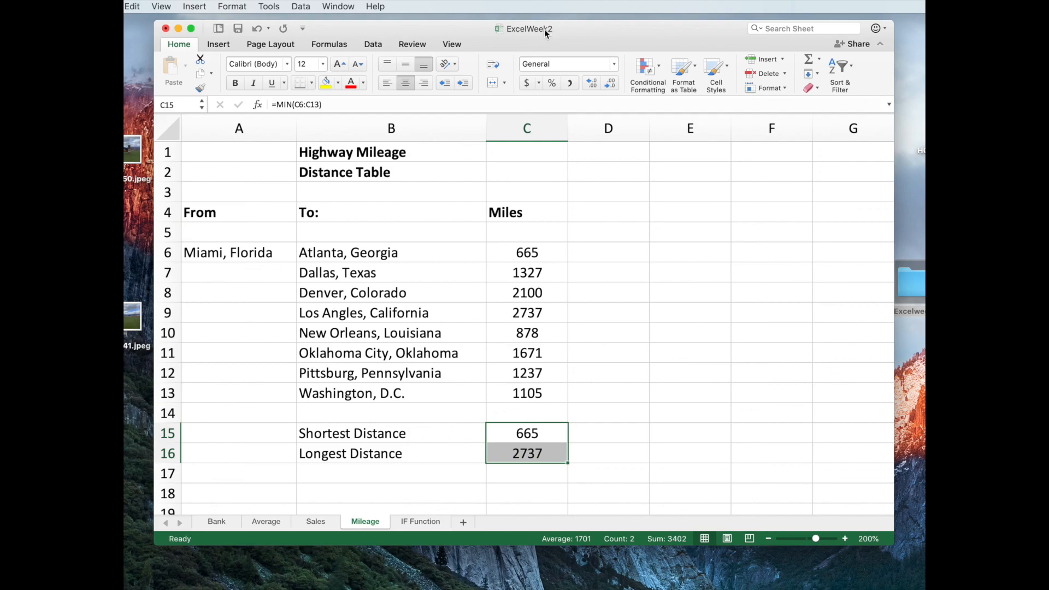
# Review the Bank, Average, Sales, Mileage and IF Function worksheets one after another.
pyautogui.click(220, 523)
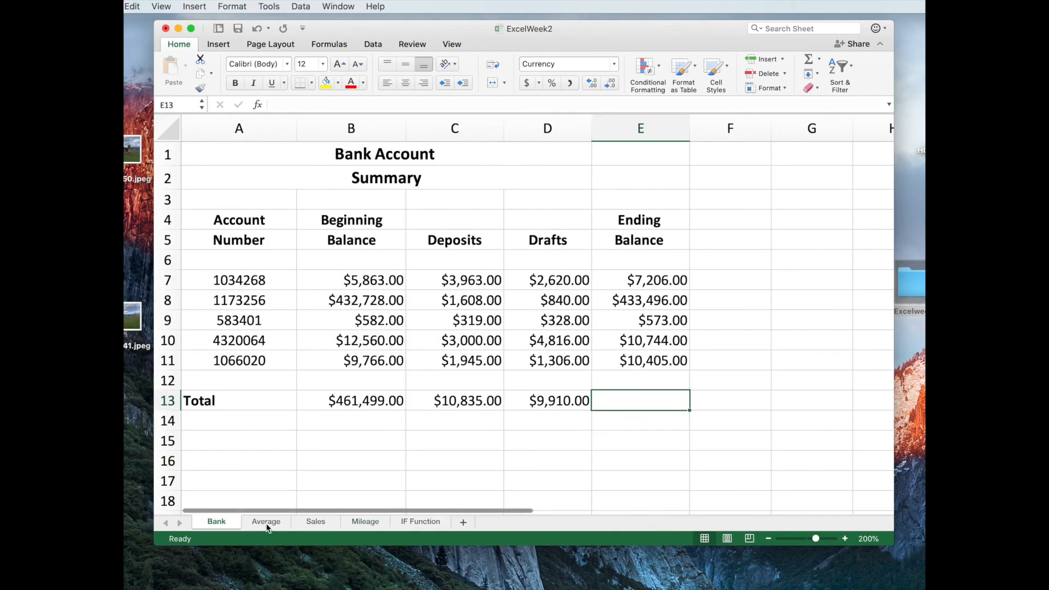
pyautogui.click(266, 522)
pyautogui.click(316, 522)
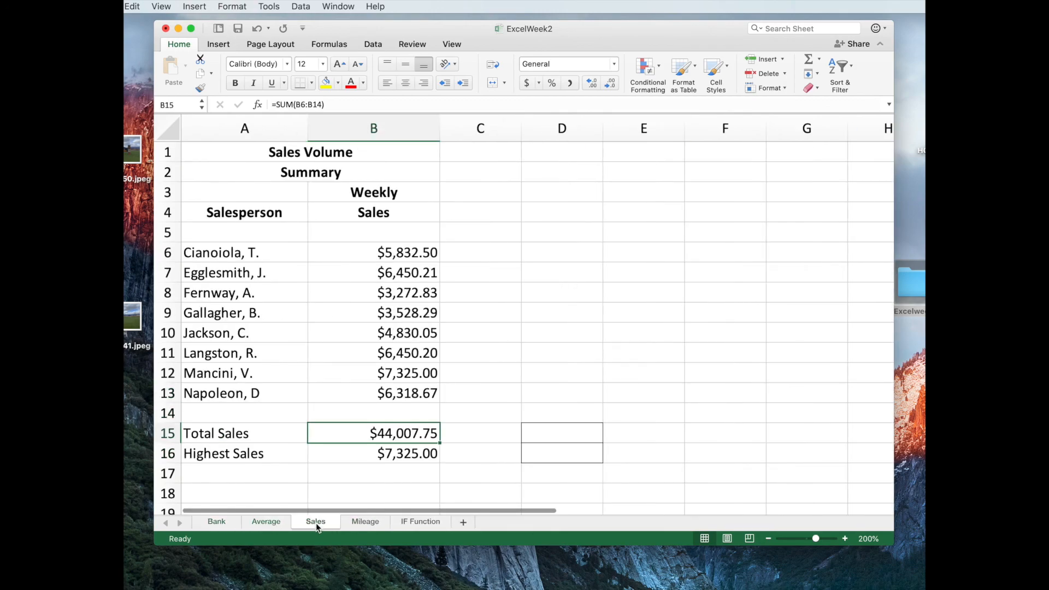
pyautogui.click(362, 521)
pyautogui.click(414, 521)
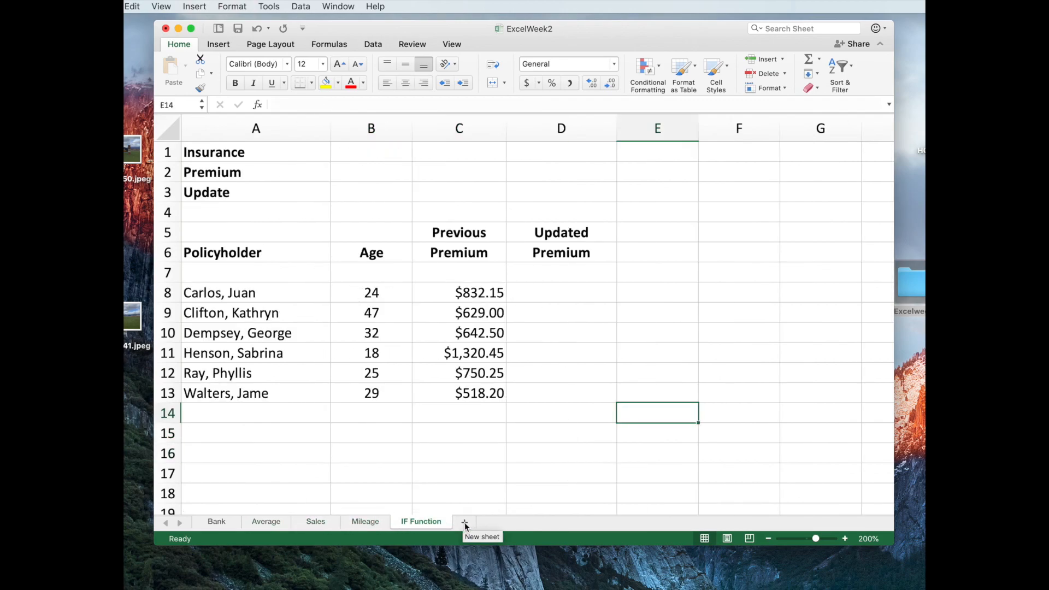
pyautogui.click(367, 522)
# Begin an IF formula in D8 of the IF Function worksheet with the logical test B8<25.
pyautogui.click(410, 524)
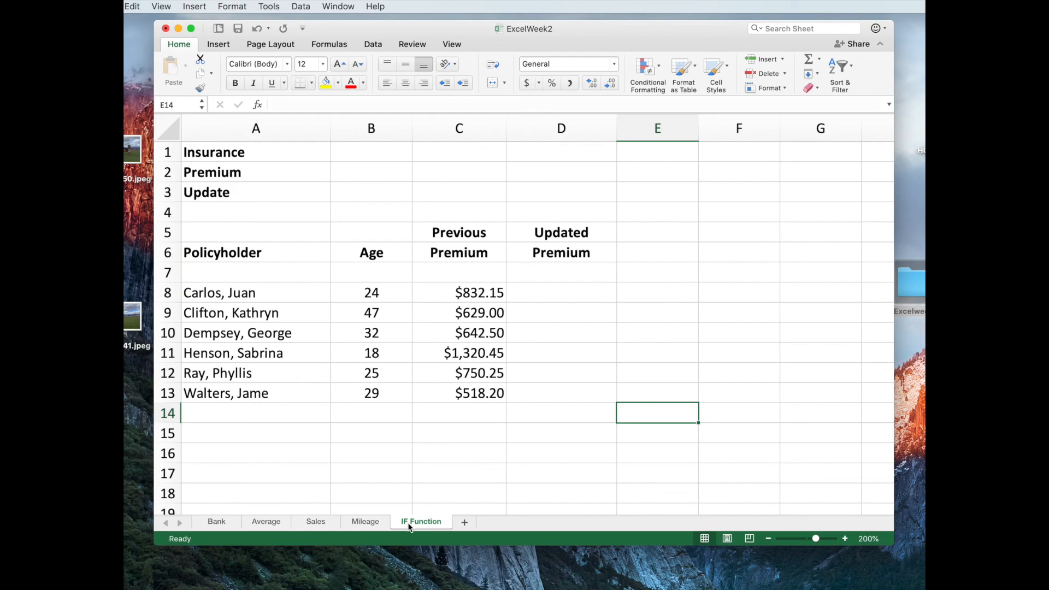
pyautogui.click(515, 295)
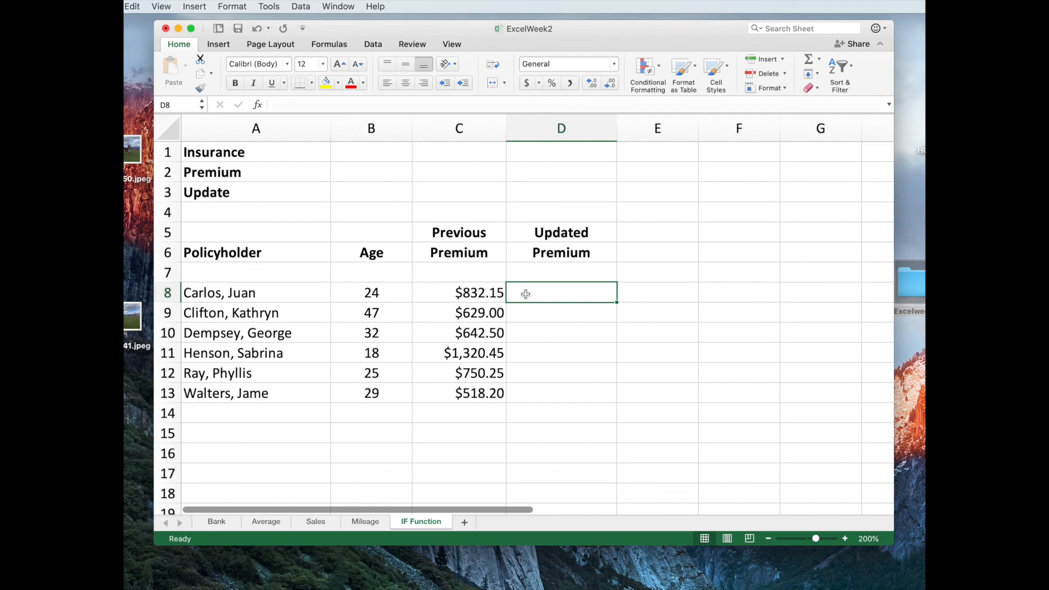
pyautogui.write('=')
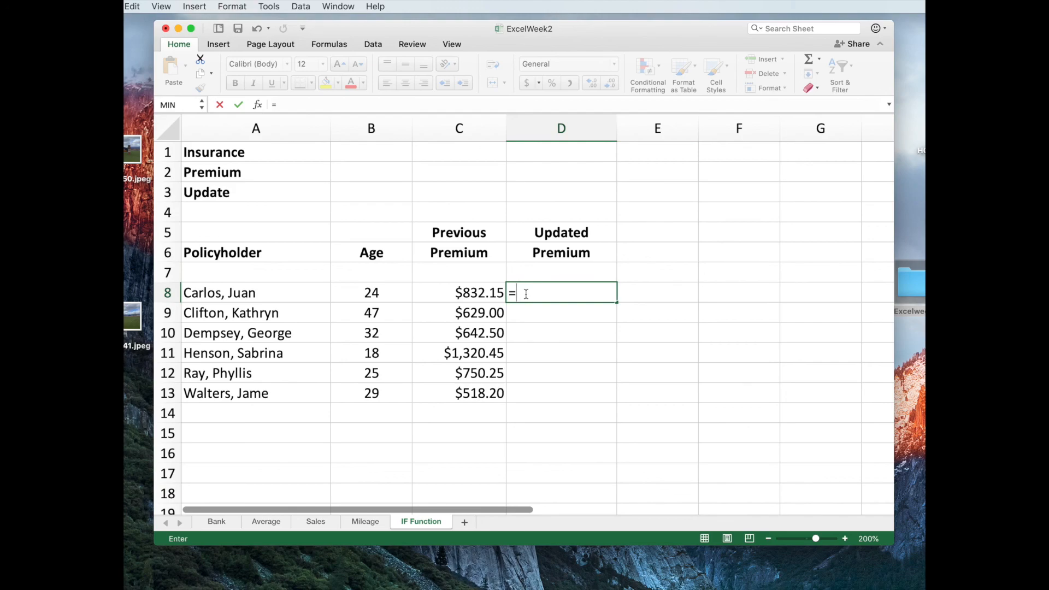
pyautogui.write('If')
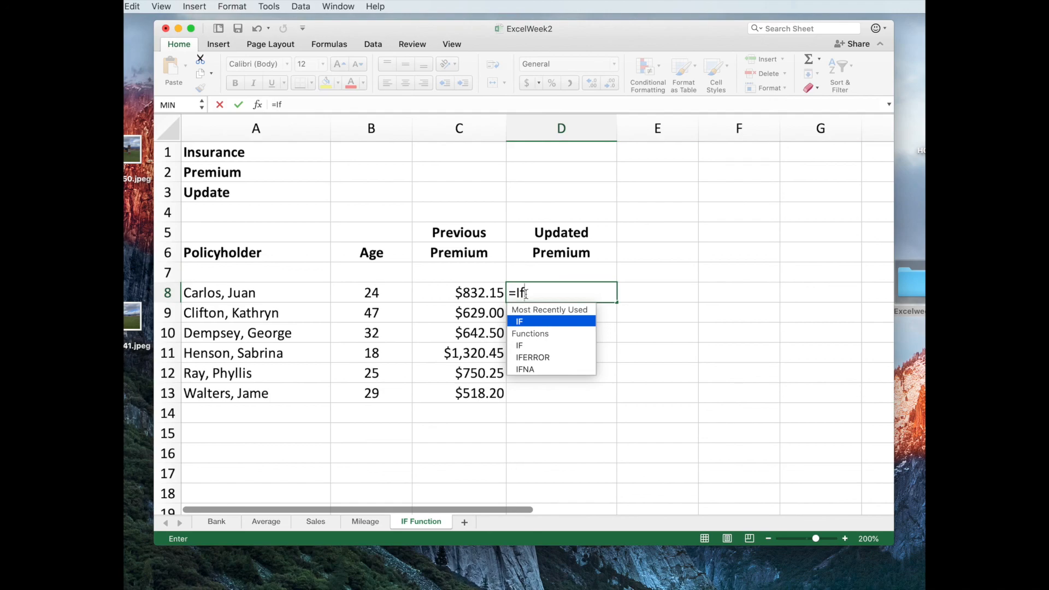
pyautogui.doubleClick(520, 321)
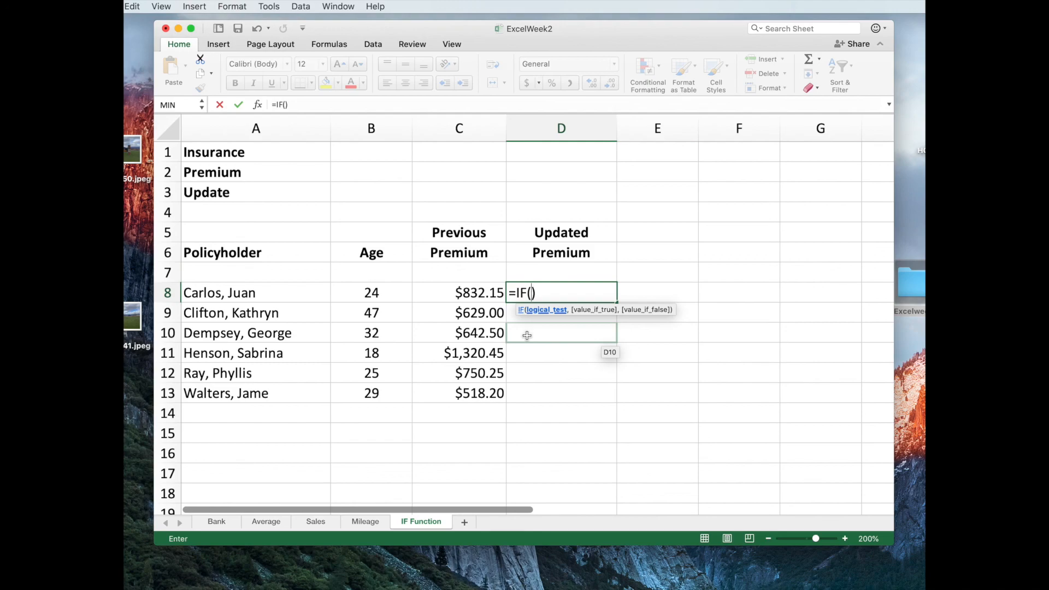
pyautogui.click(380, 295)
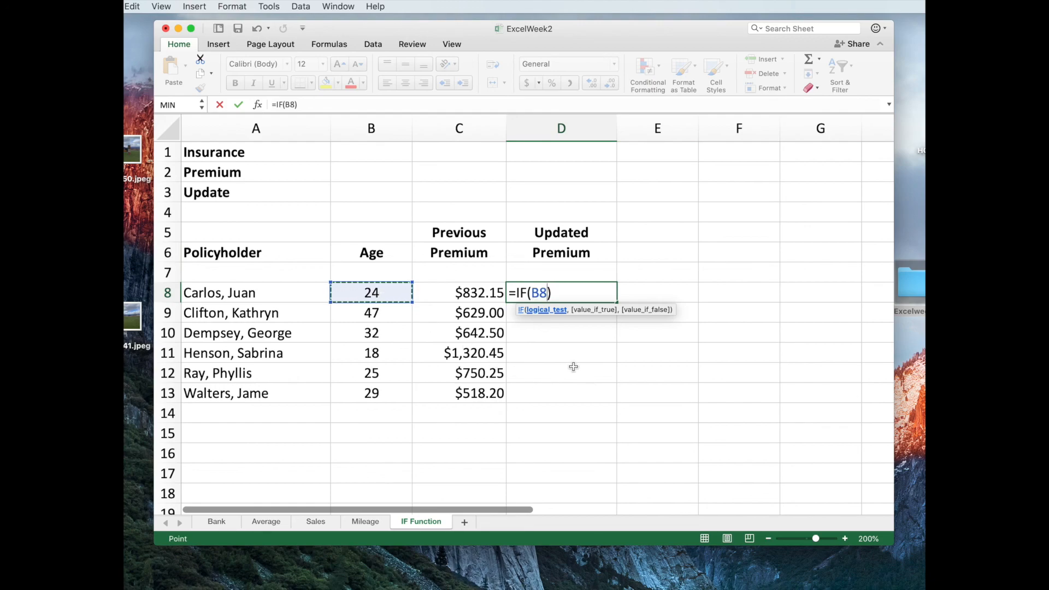
pyautogui.write('<25')
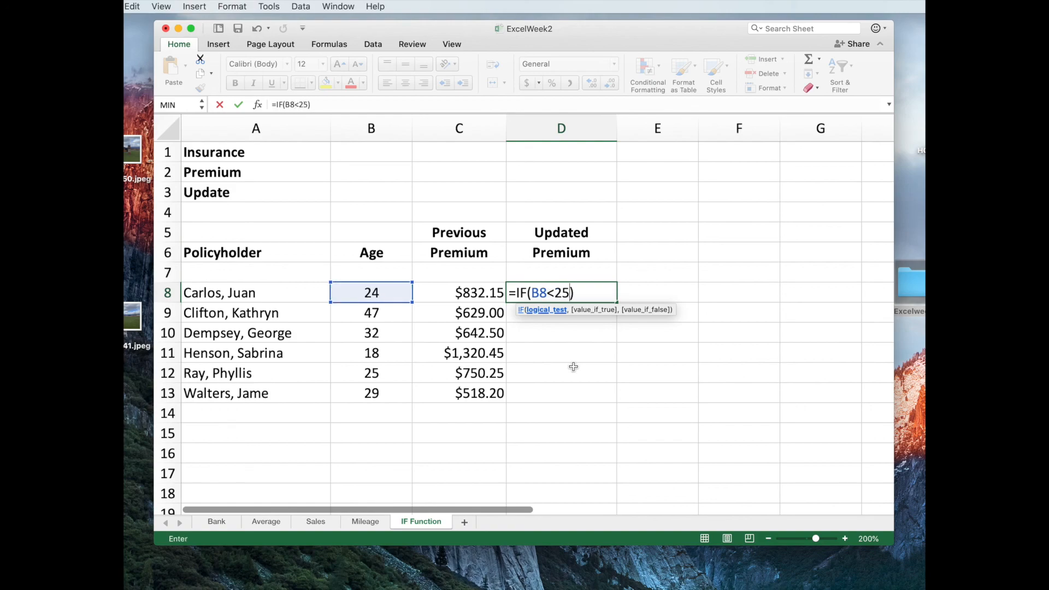
# Complete the IF formula in D8 with C8+30 as the true value and C8-25 as the false value.
pyautogui.write(',')
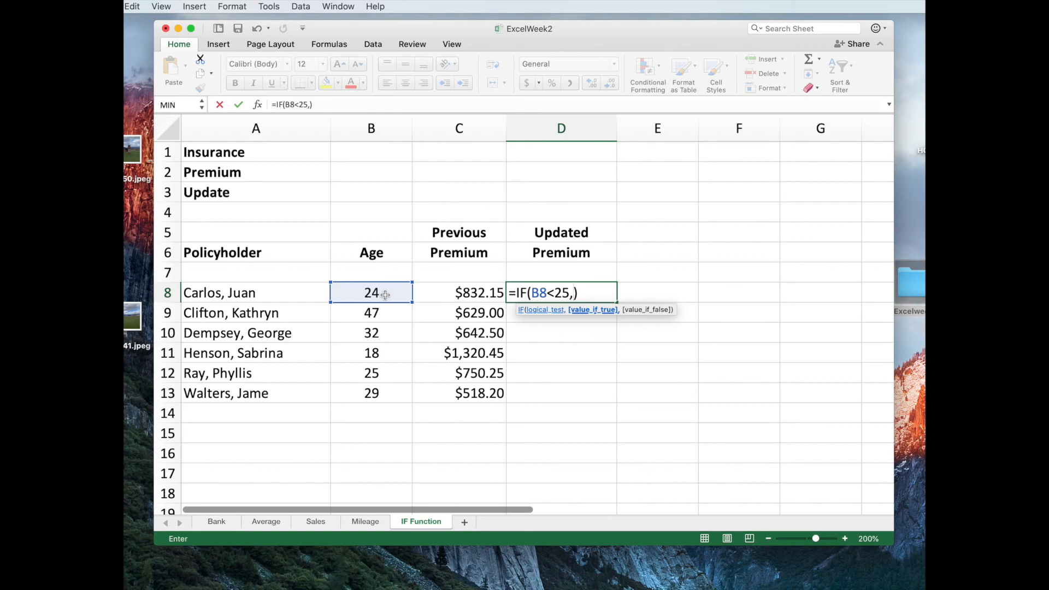
pyautogui.click(465, 296)
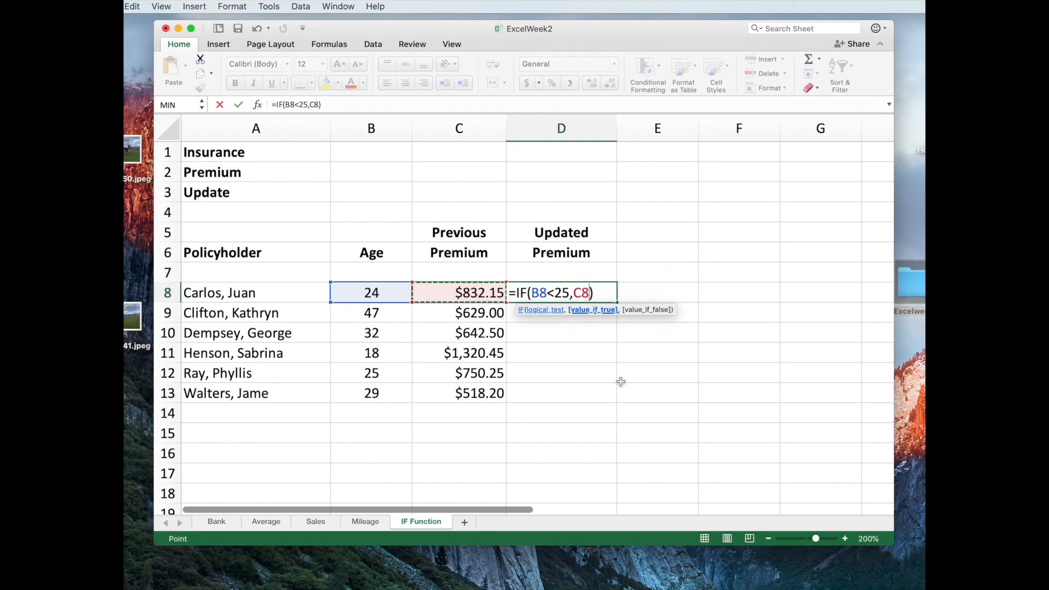
pyautogui.write('+30')
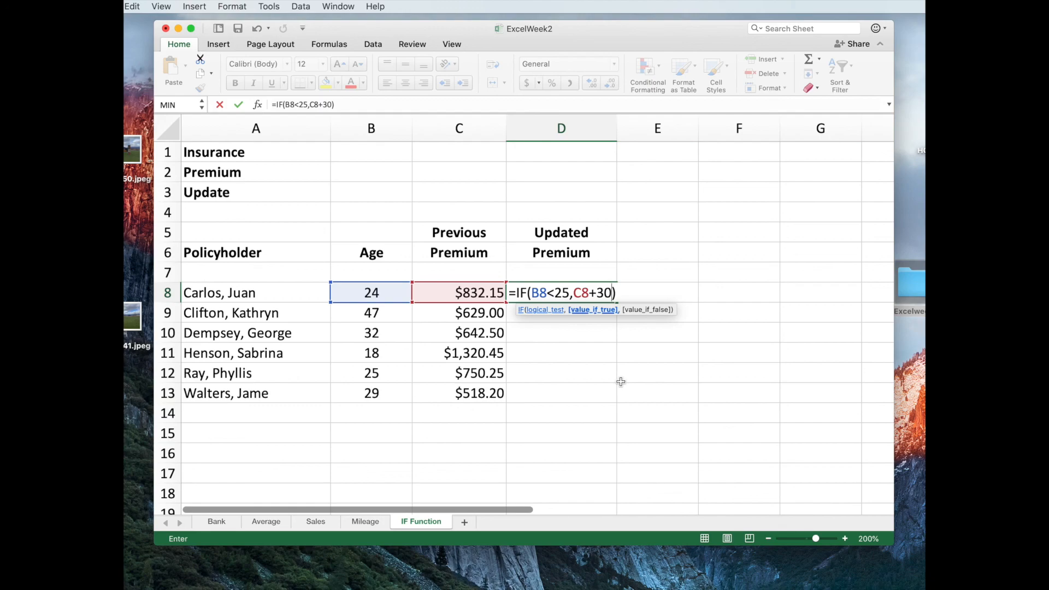
pyautogui.write(',')
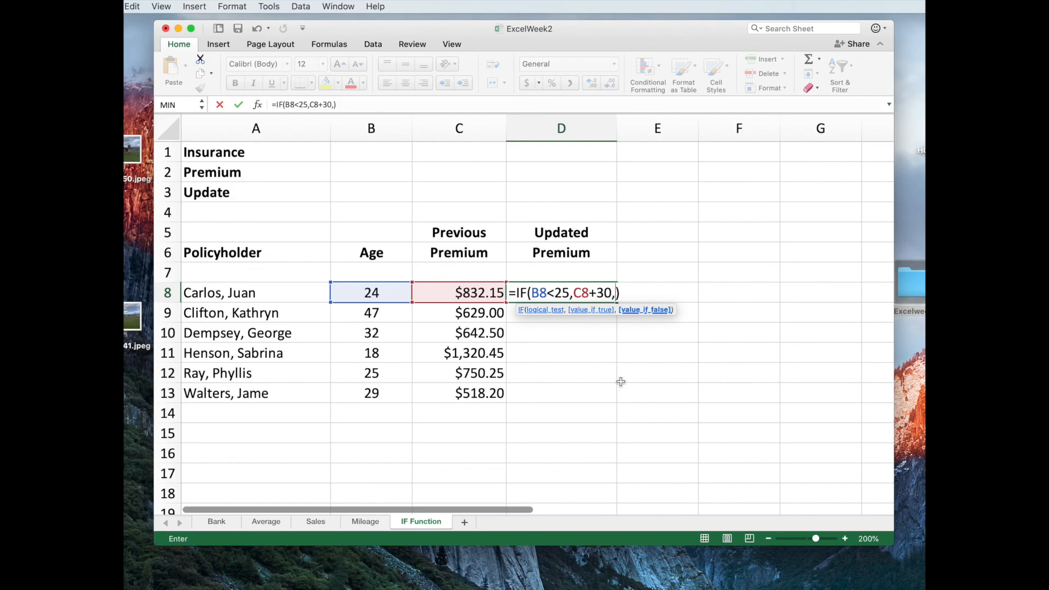
pyautogui.click(451, 292)
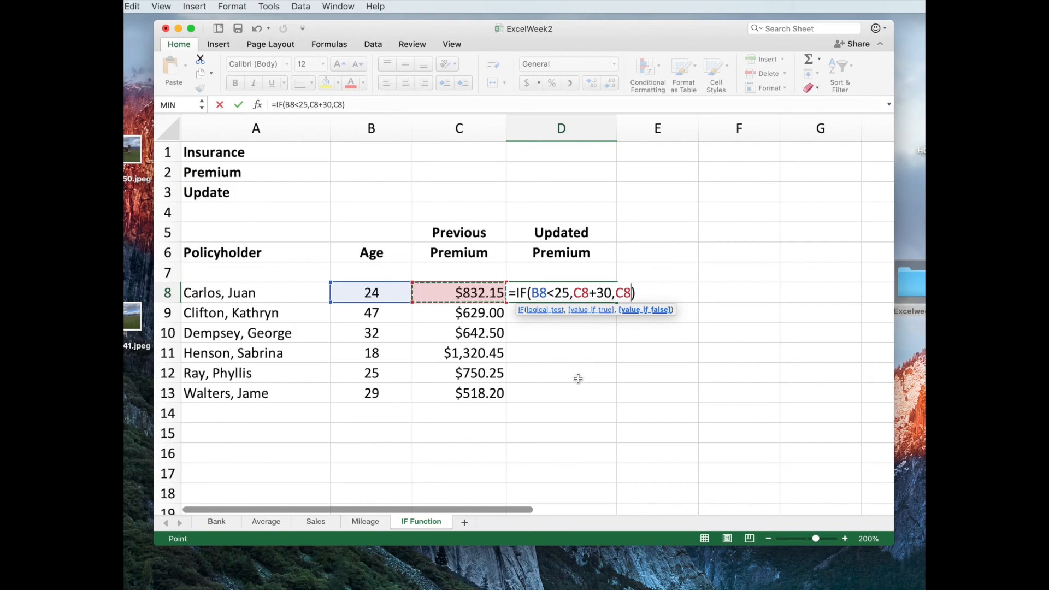
pyautogui.write('-25')
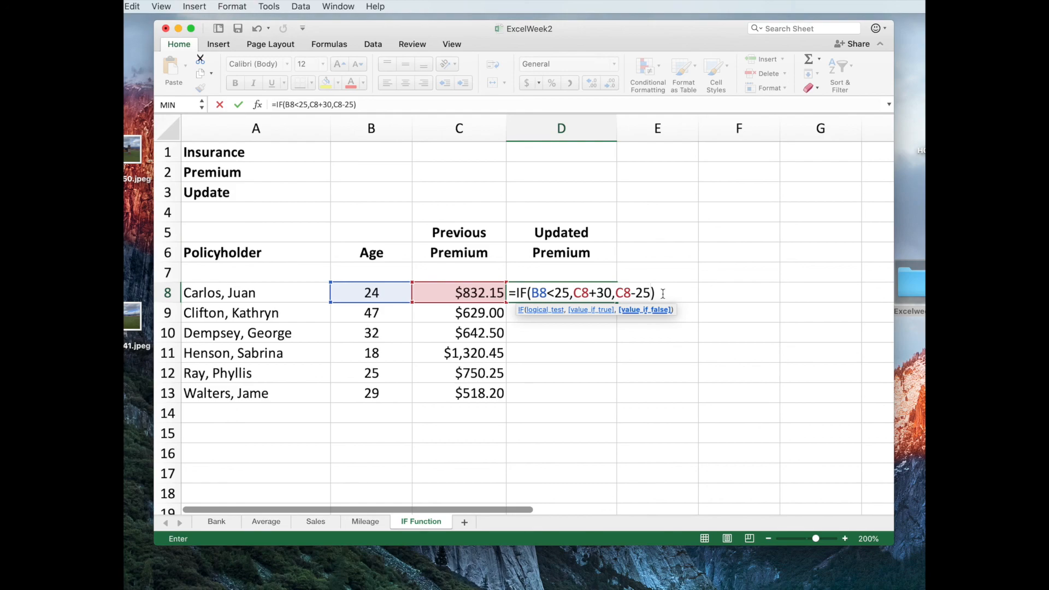
pyautogui.press('Return')
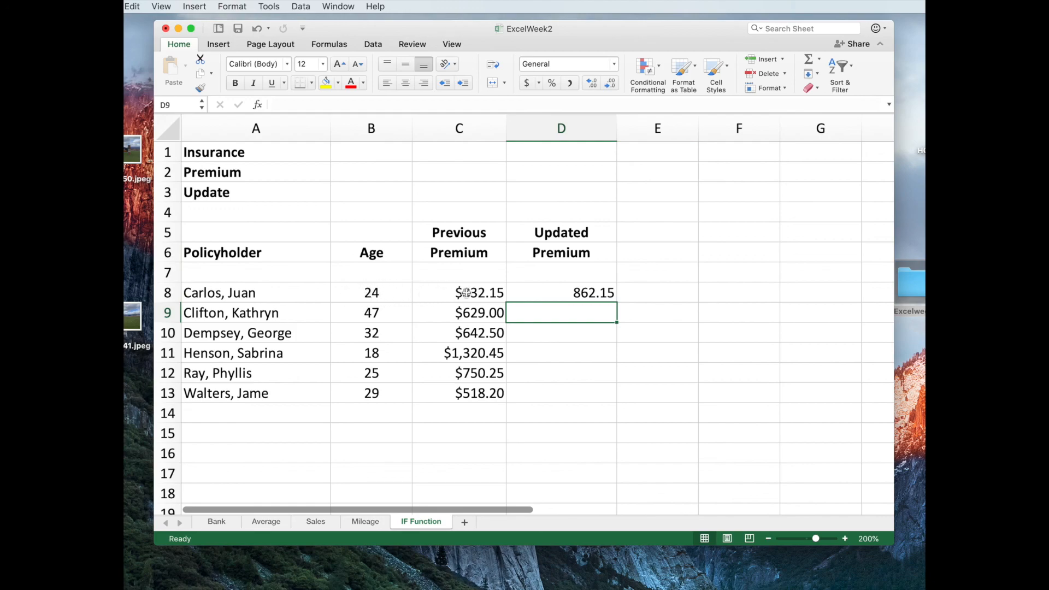
pyautogui.click(547, 293)
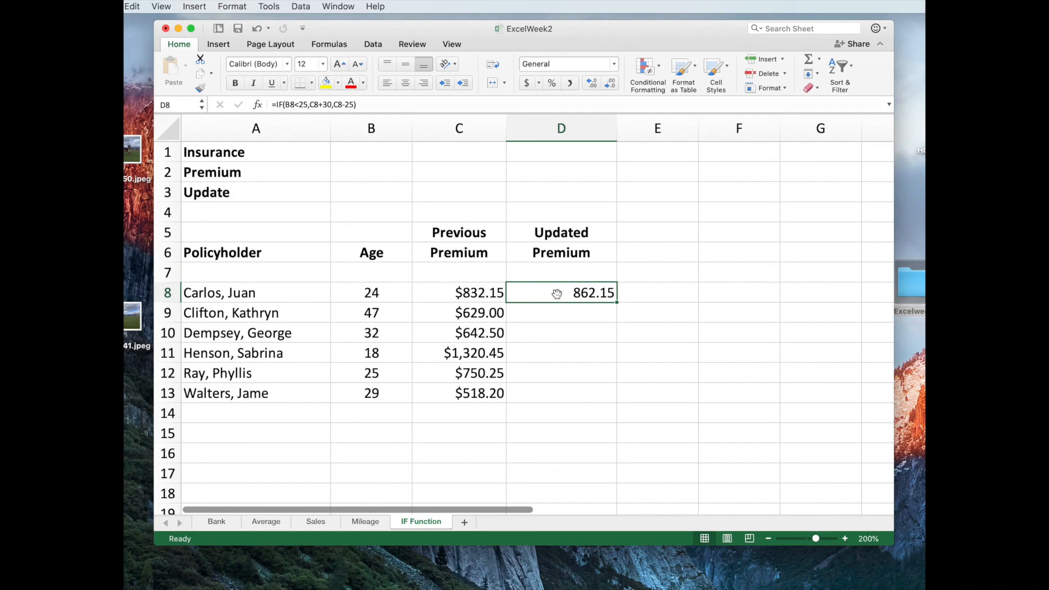
# Begin an IF formula in D9 with the logical test B9<25.
pyautogui.click(525, 314)
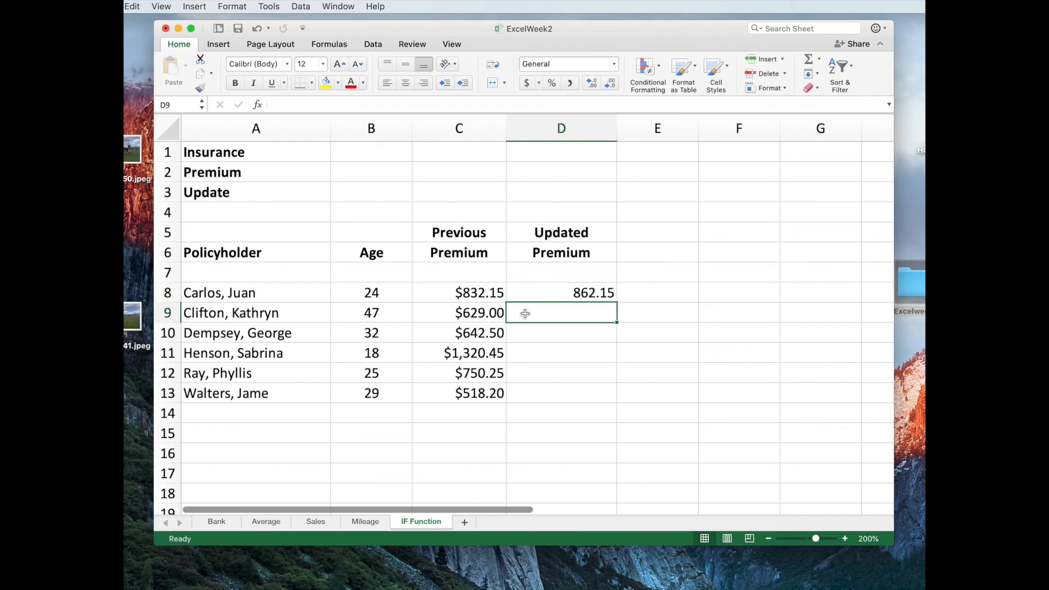
pyautogui.write('=')
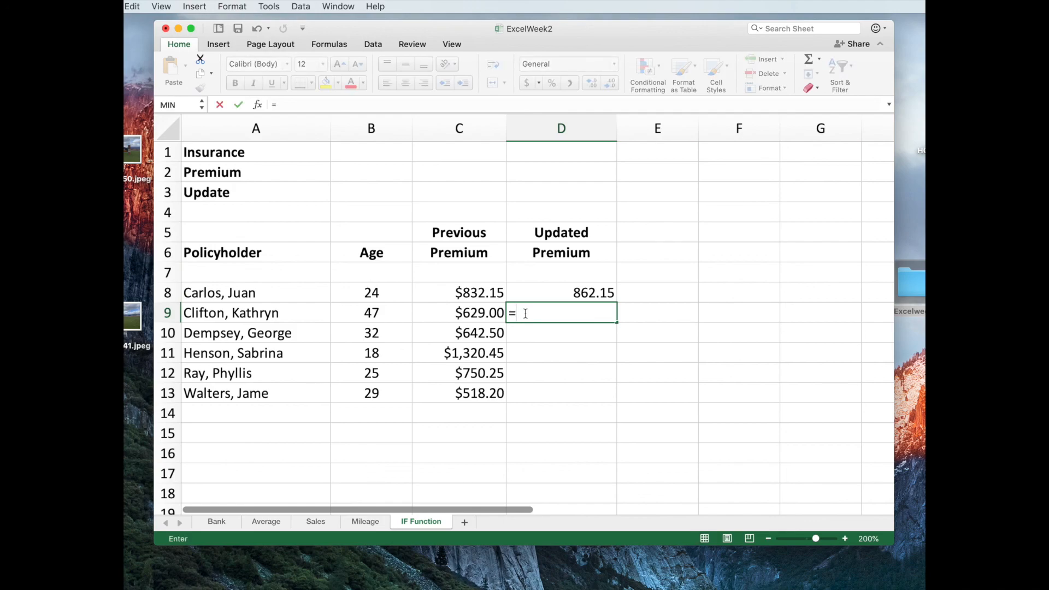
pyautogui.write('IF')
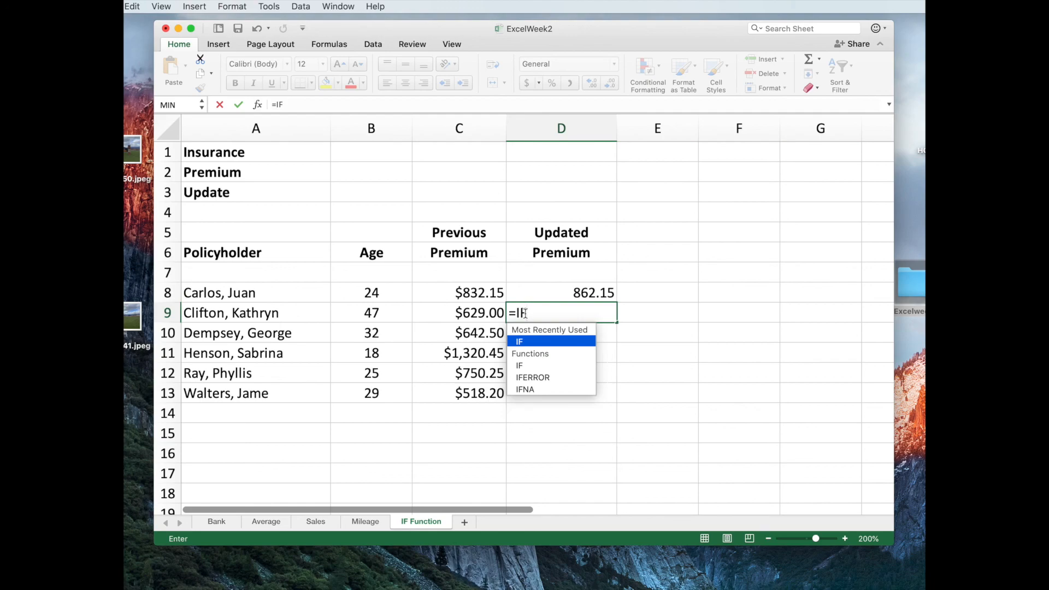
pyautogui.doubleClick(523, 342)
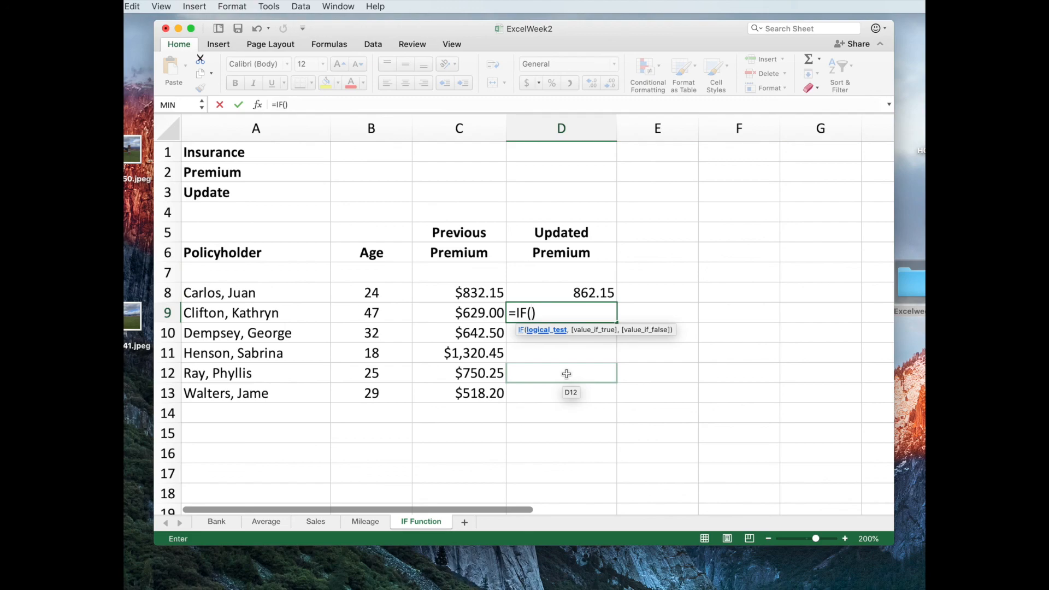
pyautogui.write('B')
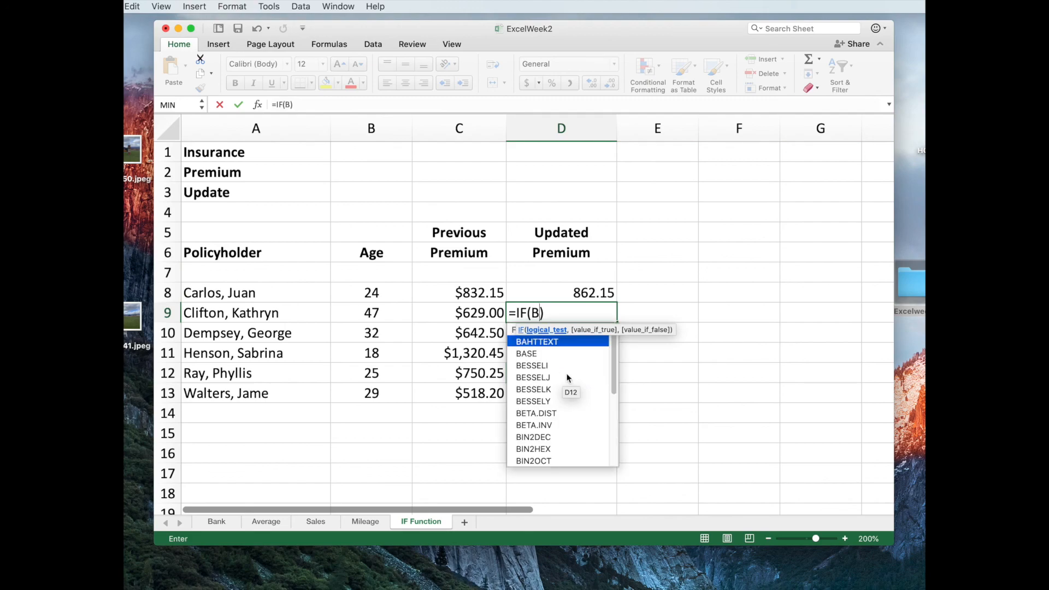
pyautogui.write('9')
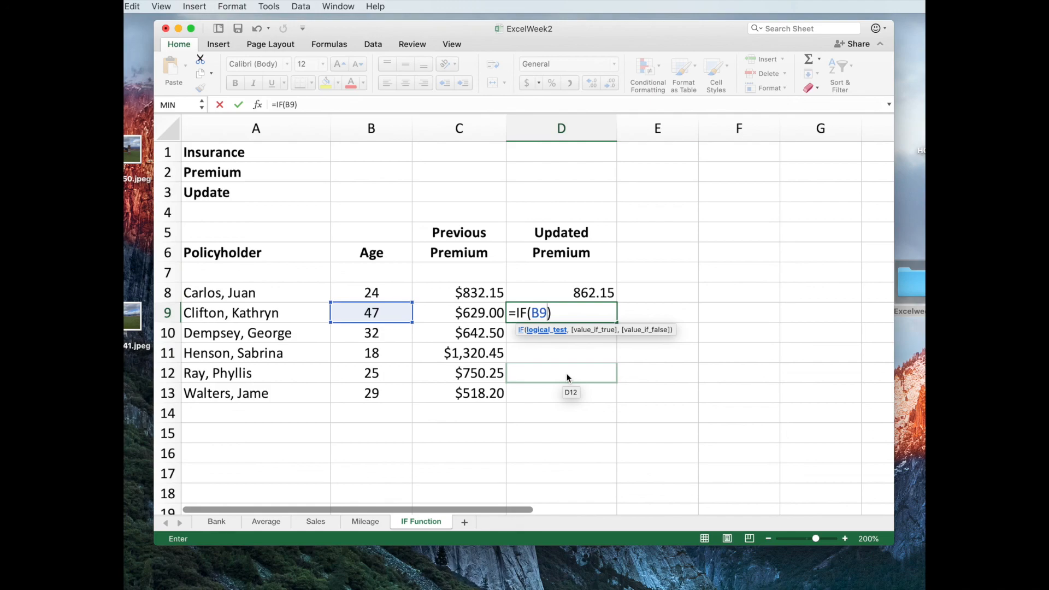
pyautogui.write('<25,')
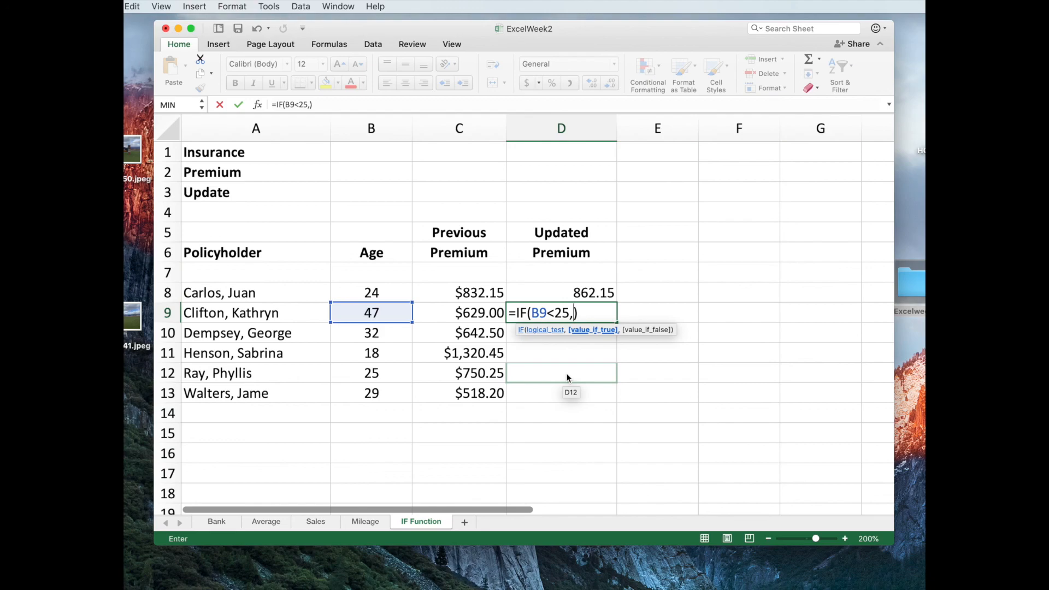
# Complete the IF formula in D9 with C9+30 as the true value and C9-25 as the false value.
pyautogui.write('C')
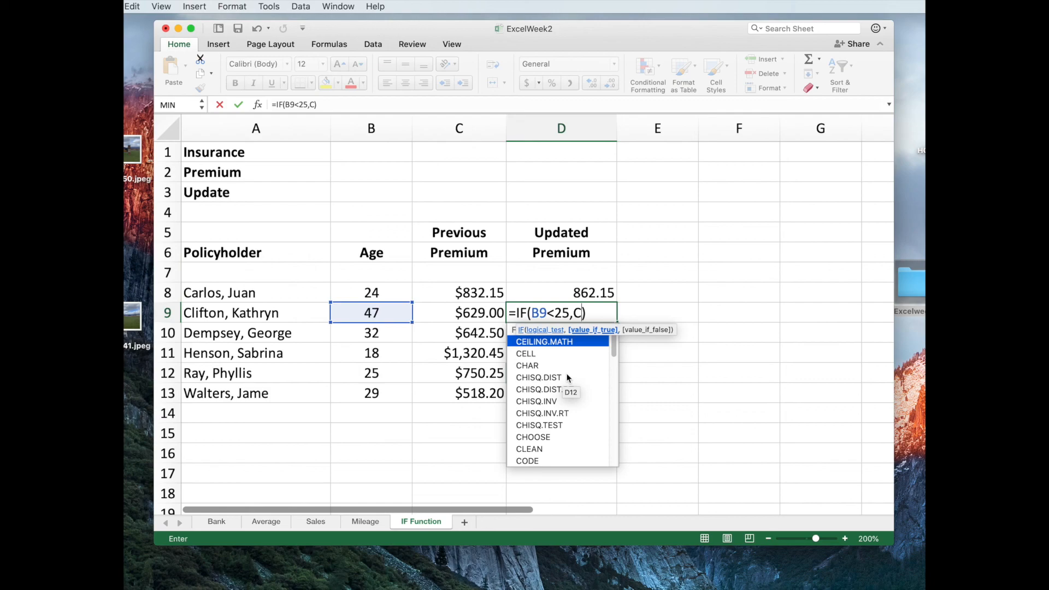
pyautogui.write('9')
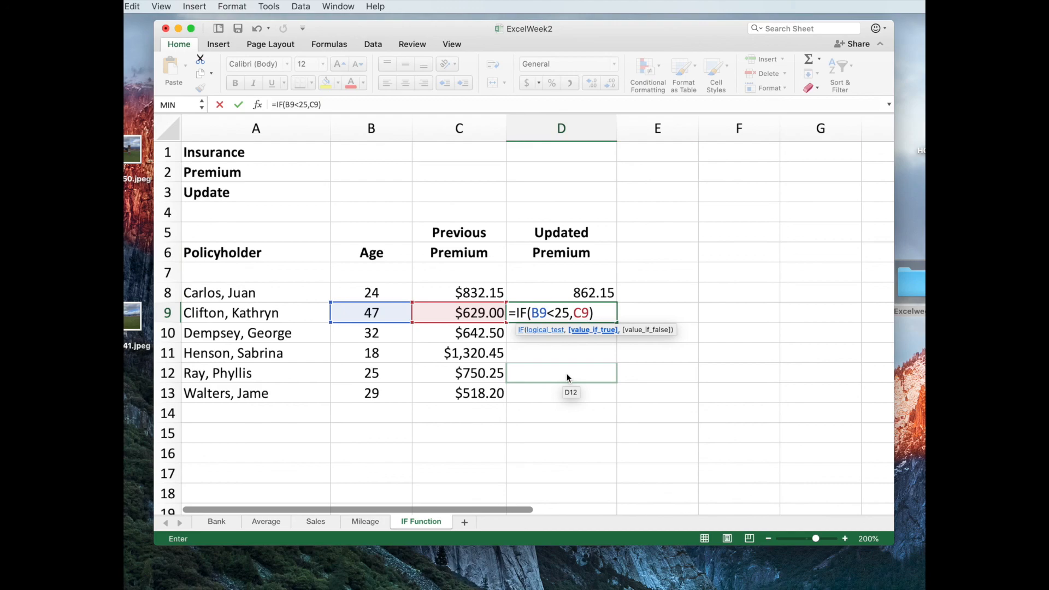
pyautogui.write('+30,')
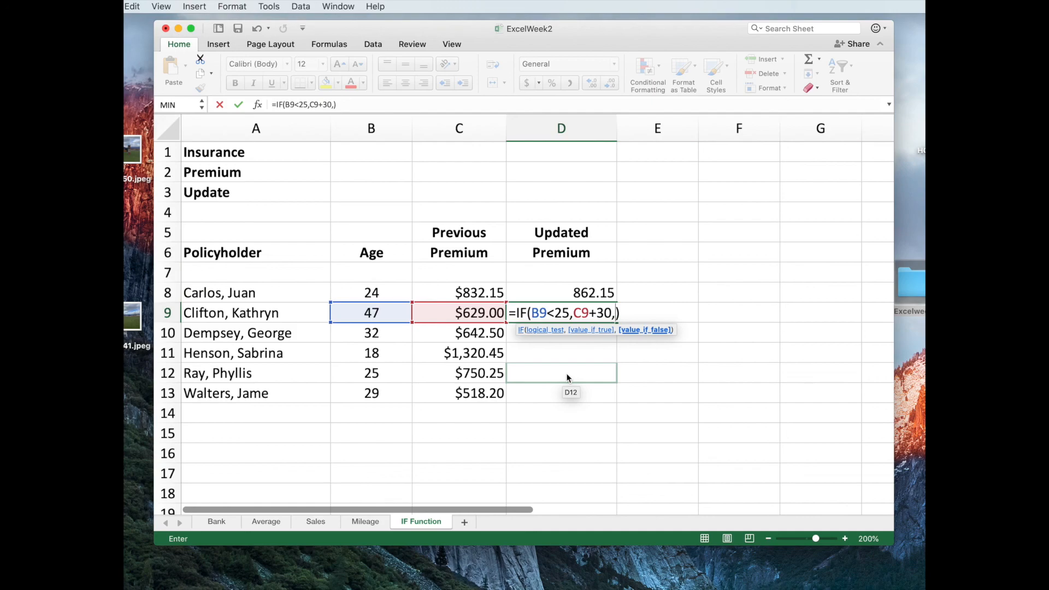
pyautogui.write('C9')
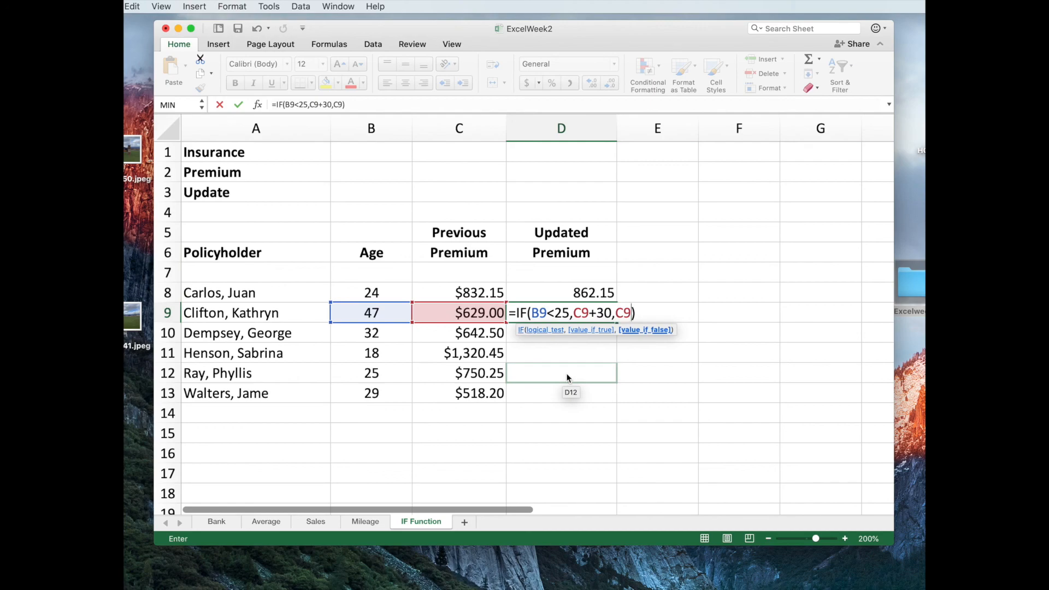
pyautogui.write('-')
pyautogui.write('25')
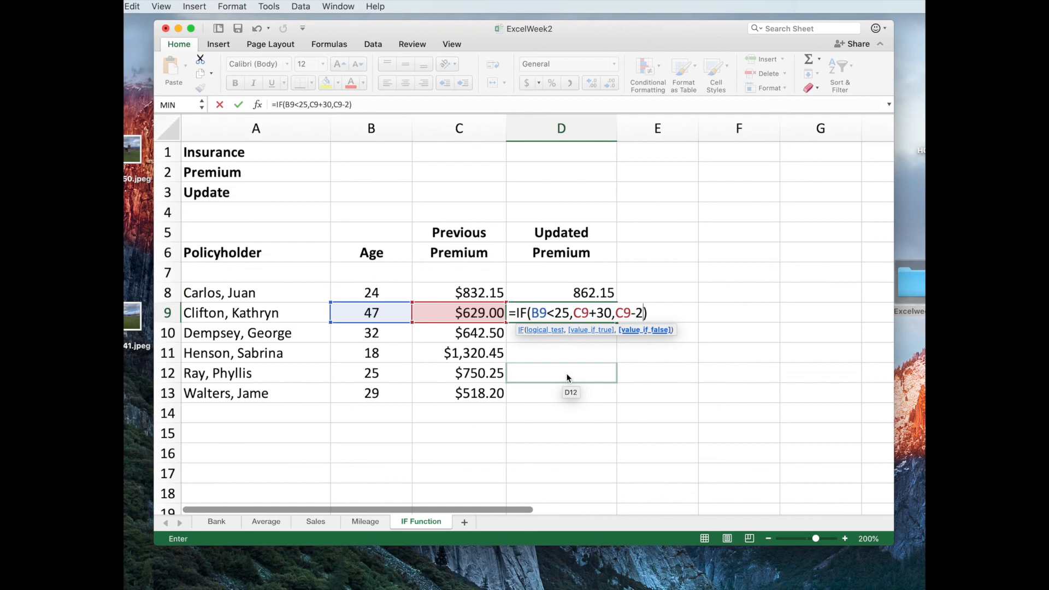
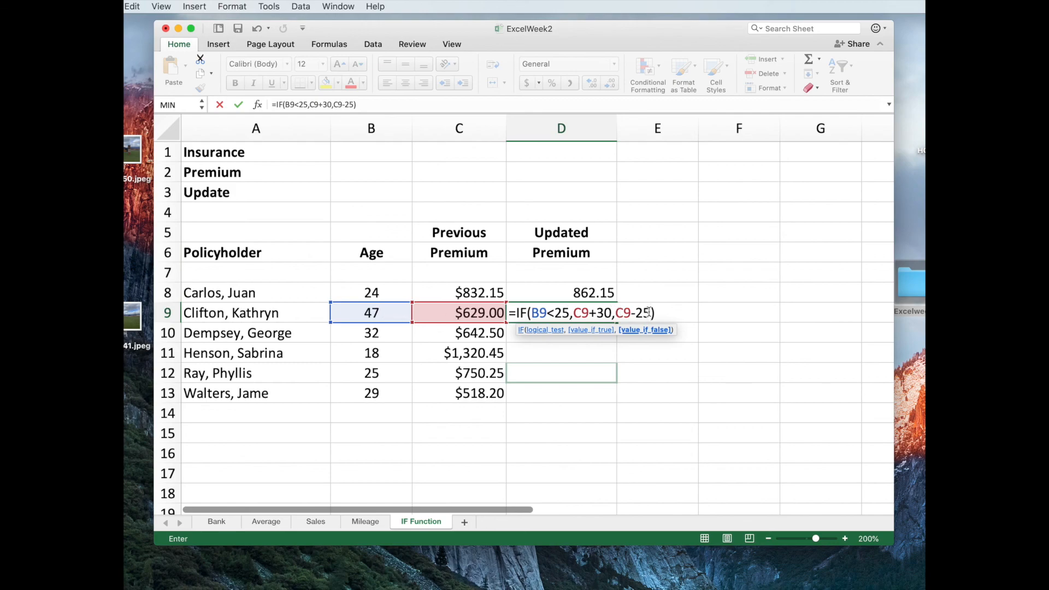
pyautogui.press('Return')
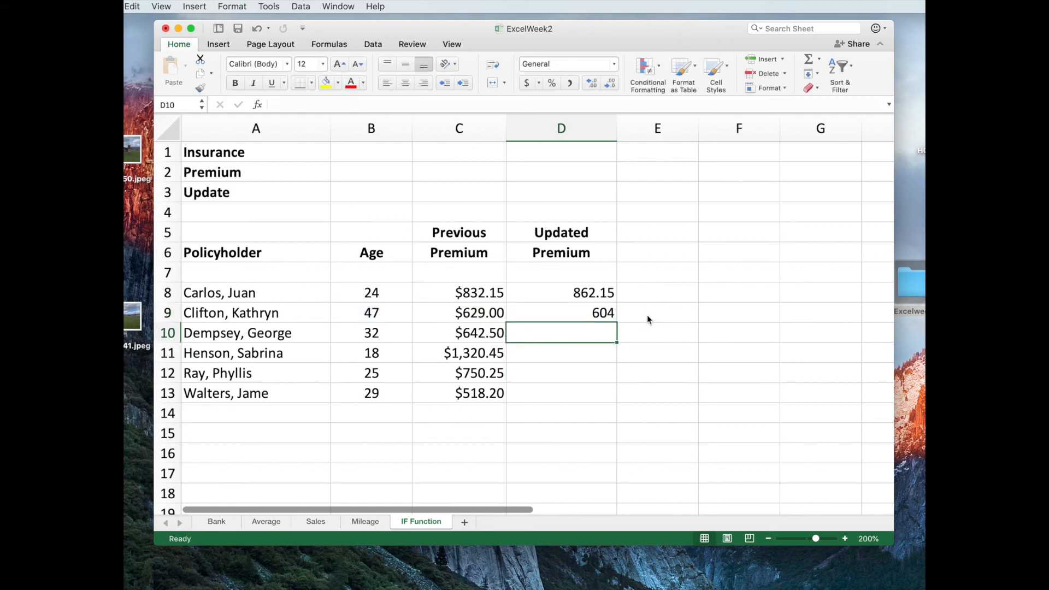
# Fill the IF formula from D9 down through D13 in the Updated Premium column.
pyautogui.click(593, 315)
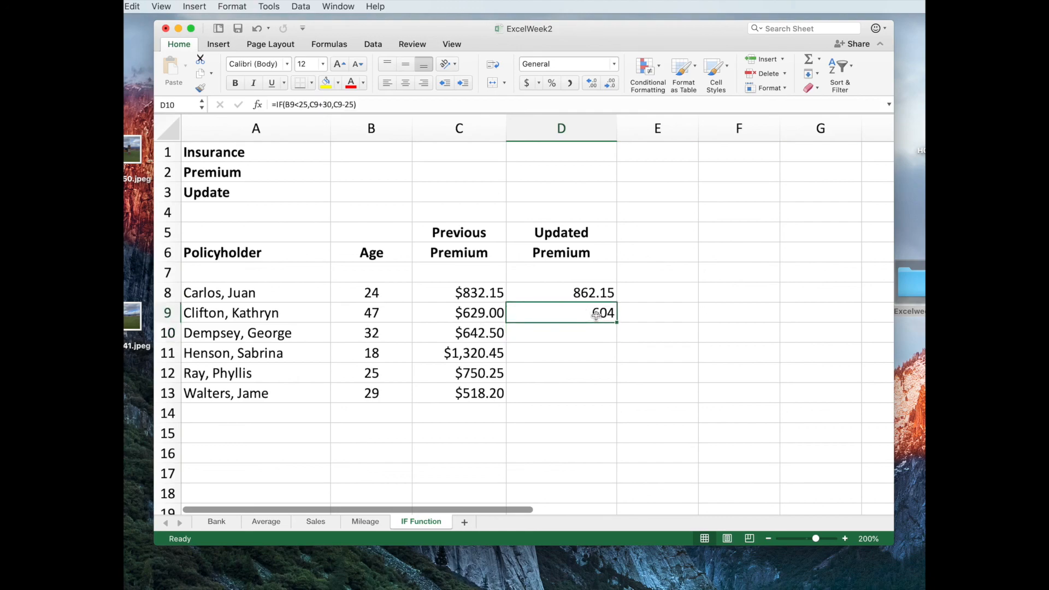
pyautogui.moveTo(614, 320); pyautogui.dragTo(616, 398)
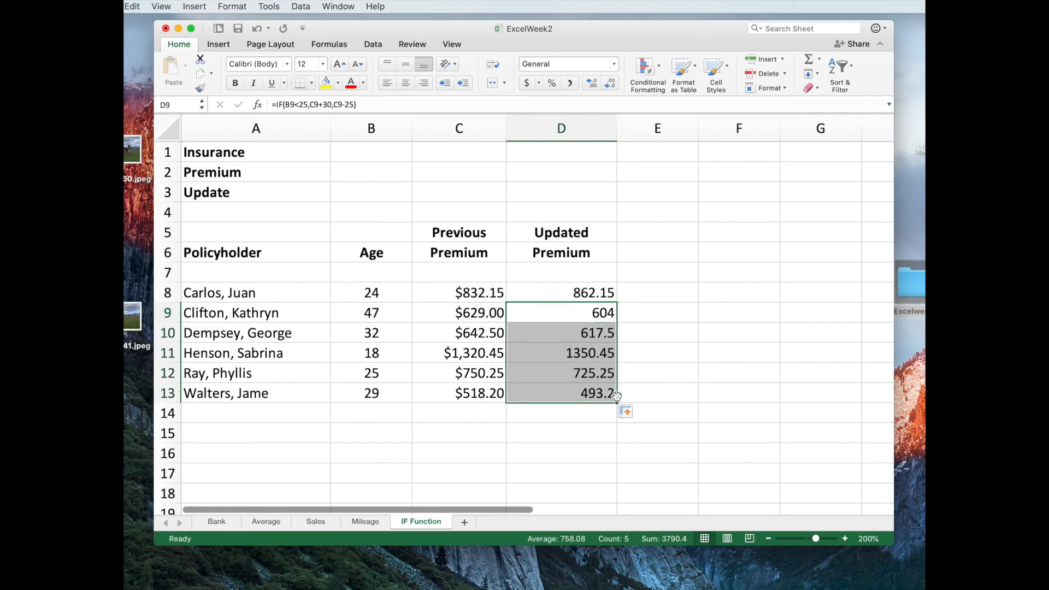
pyautogui.click(676, 358)
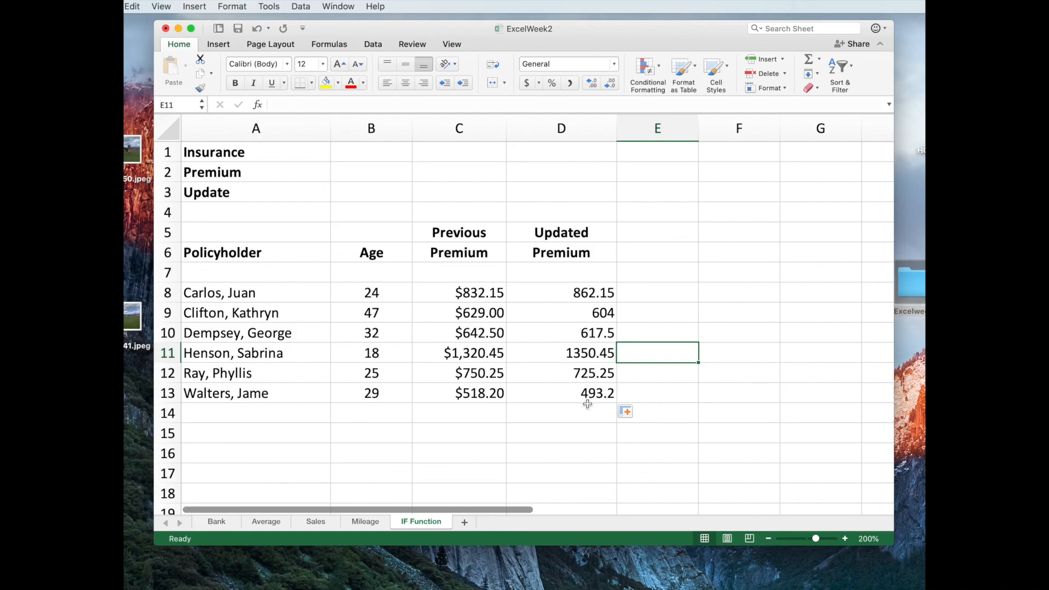
# Format the updated premiums in D8:D13 as Currency.
pyautogui.moveTo(557, 294); pyautogui.dragTo(585, 400)
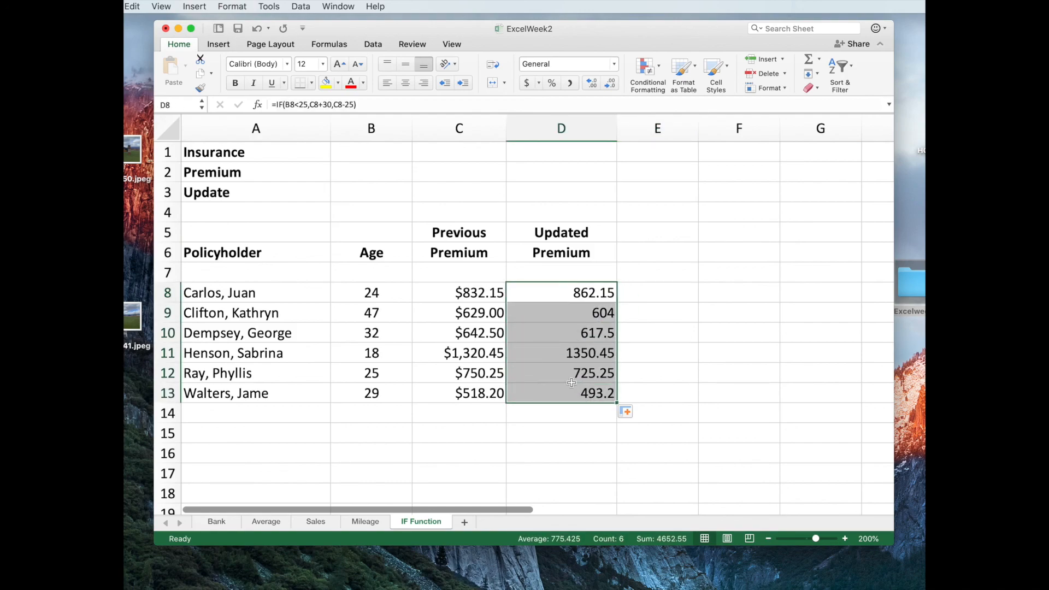
pyautogui.click(614, 65)
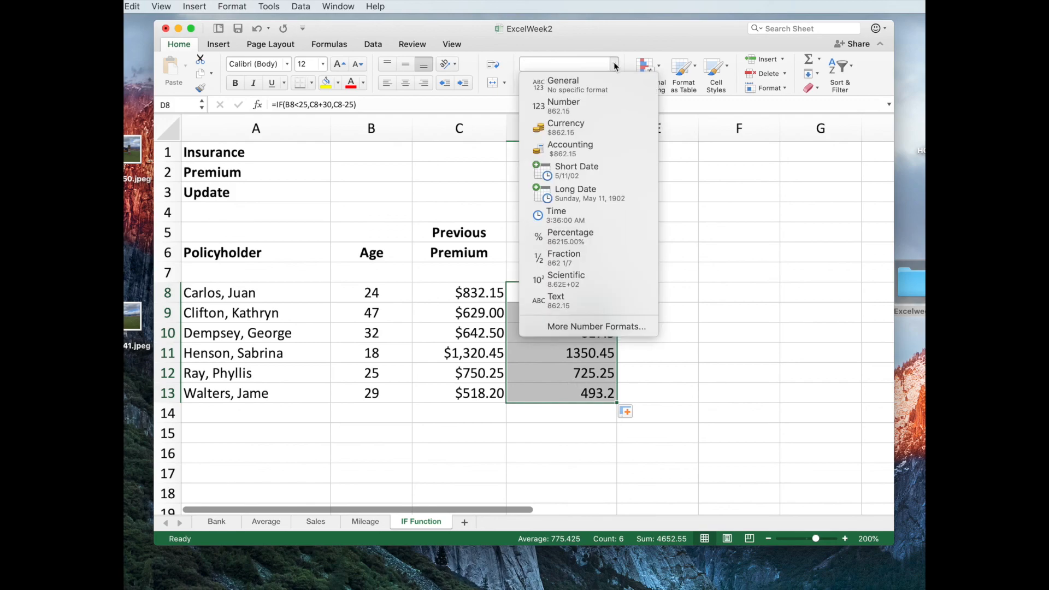
pyautogui.click(576, 125)
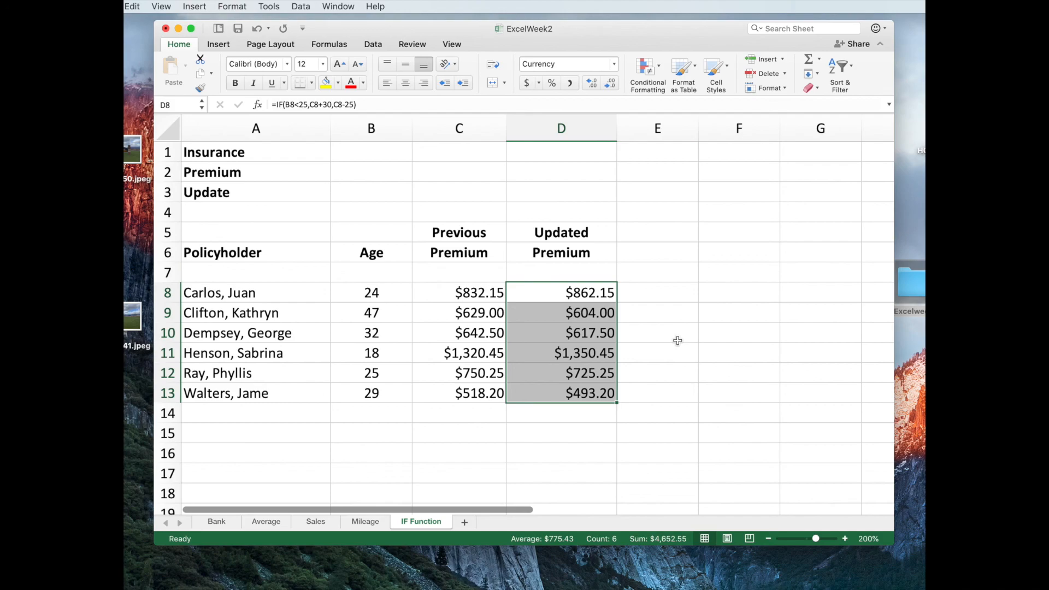
# Try the Accounting number format on the previous premiums in C8:C13 and return them to Currency.
pyautogui.moveTo(440, 295); pyautogui.dragTo(459, 394)
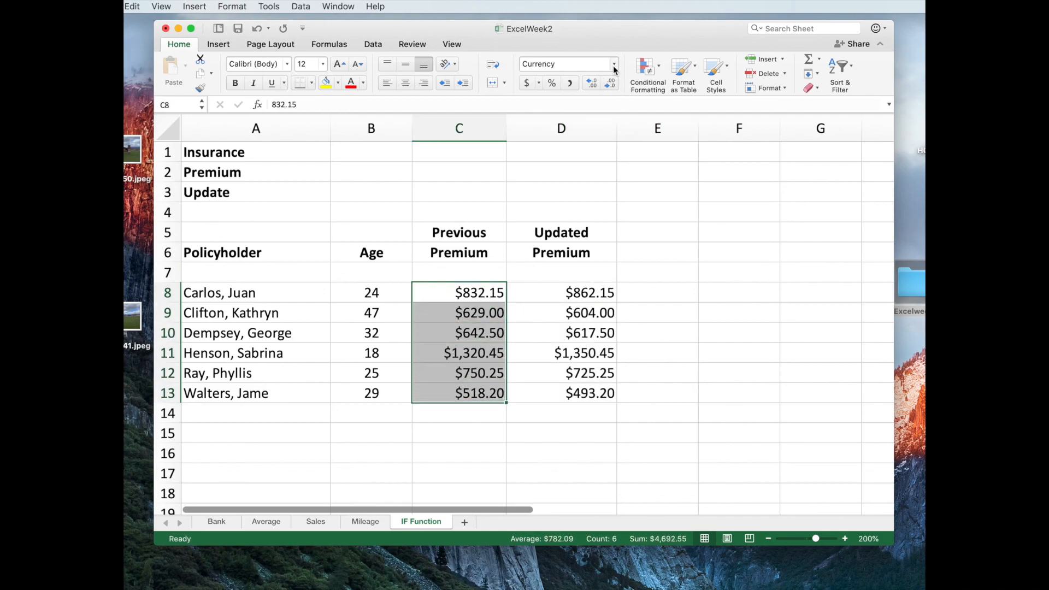
pyautogui.click(525, 84)
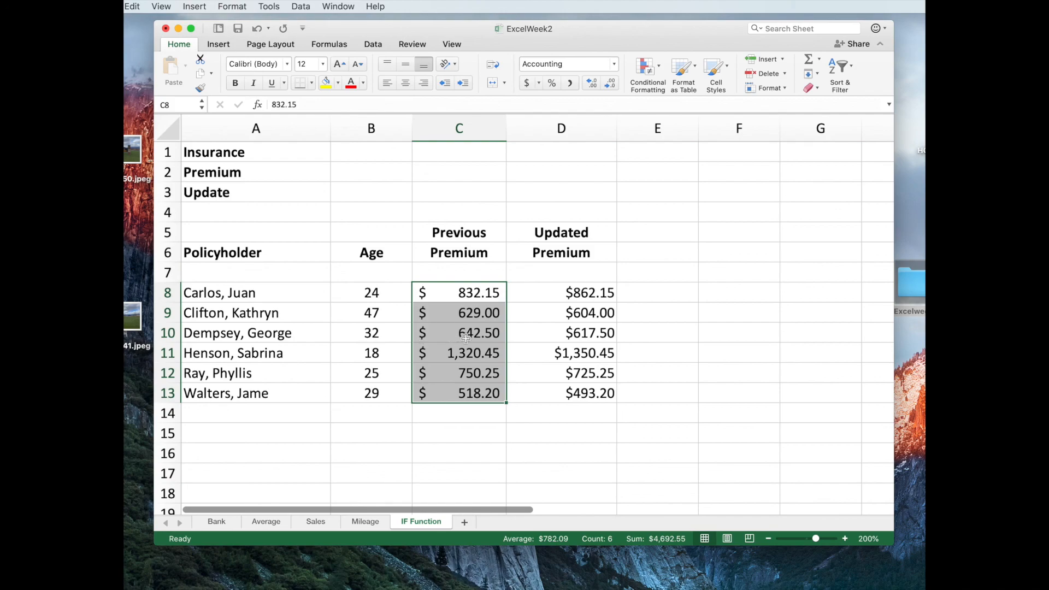
pyautogui.click(613, 64)
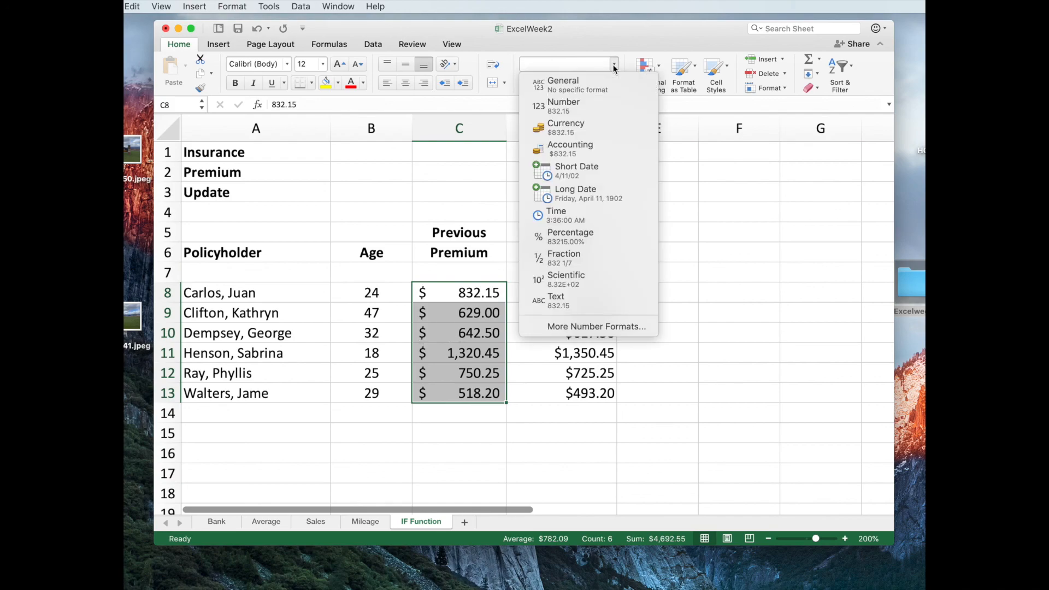
pyautogui.click(584, 123)
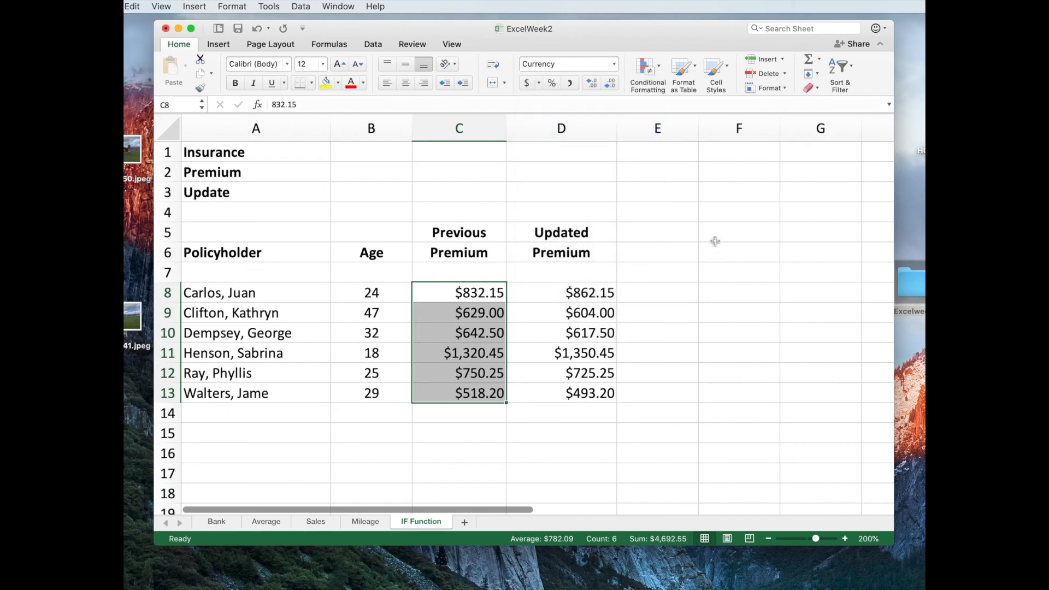
pyautogui.click(613, 64)
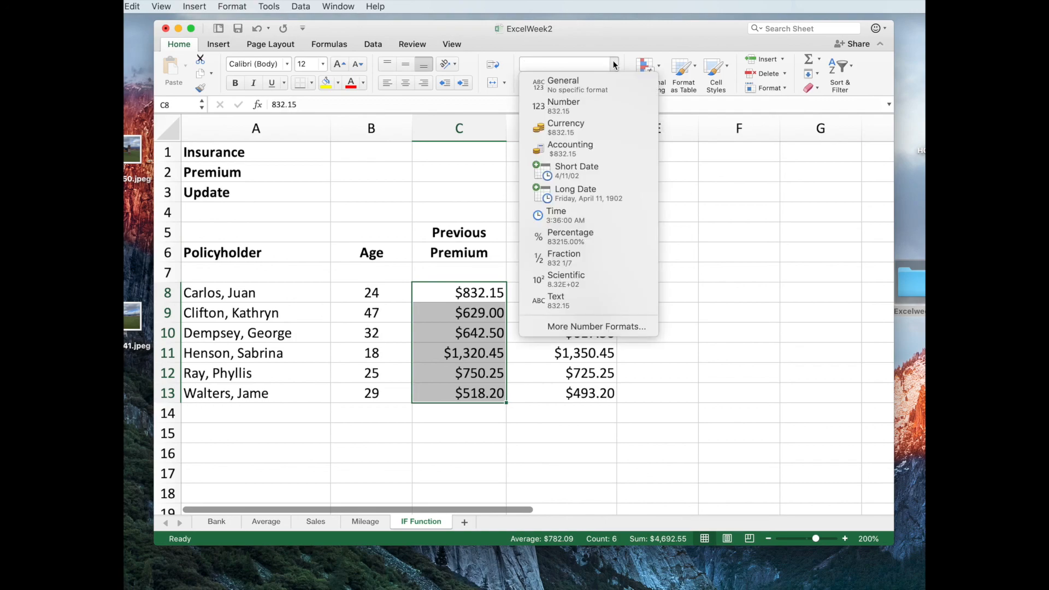
pyautogui.click(614, 64)
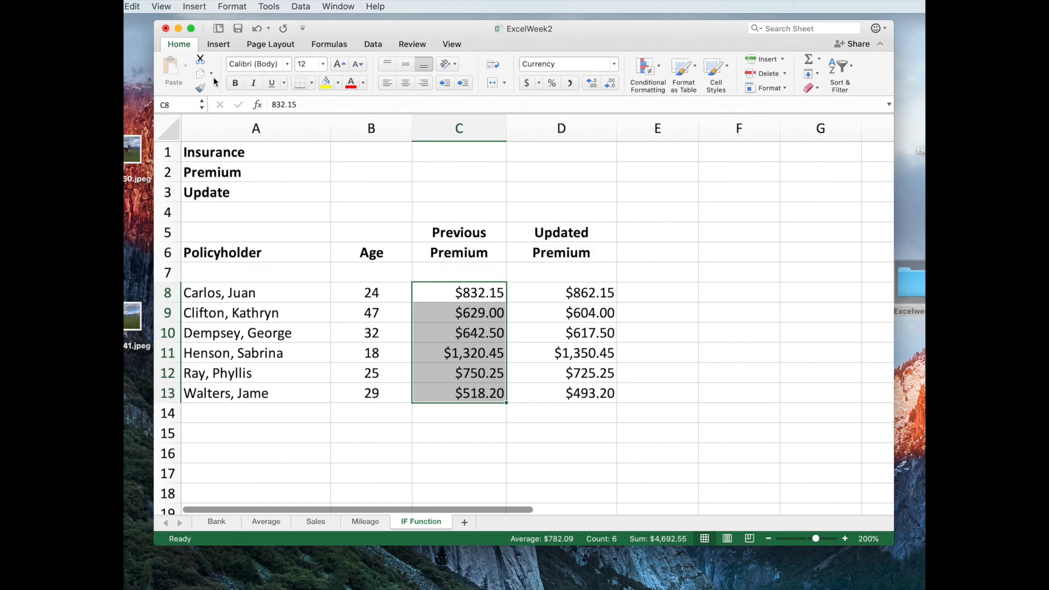
# Save the ExcelWeek2 workbook.
pyautogui.click(116, 6)
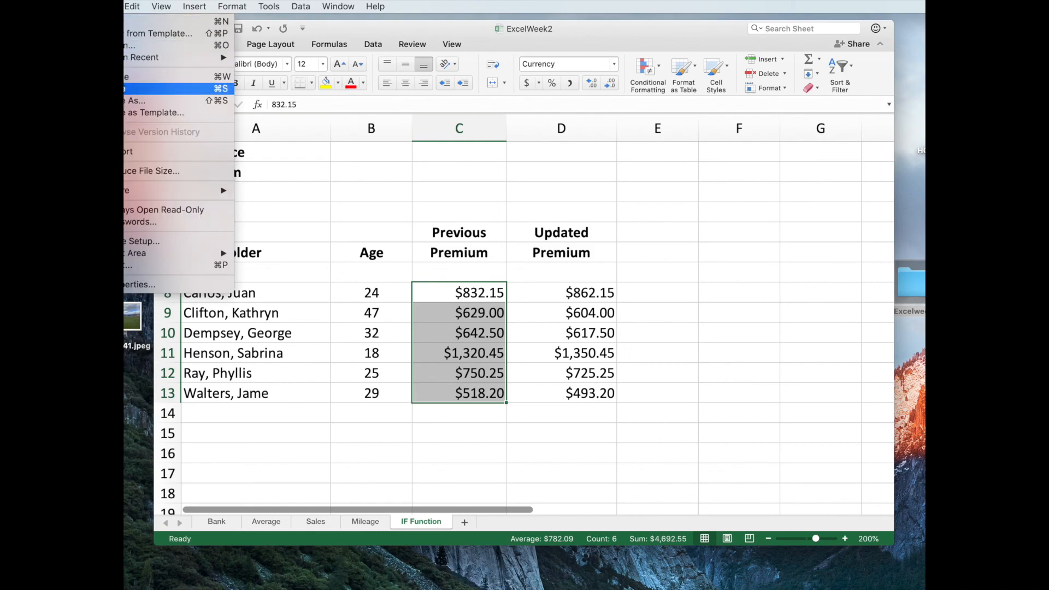
pyautogui.click(126, 89)
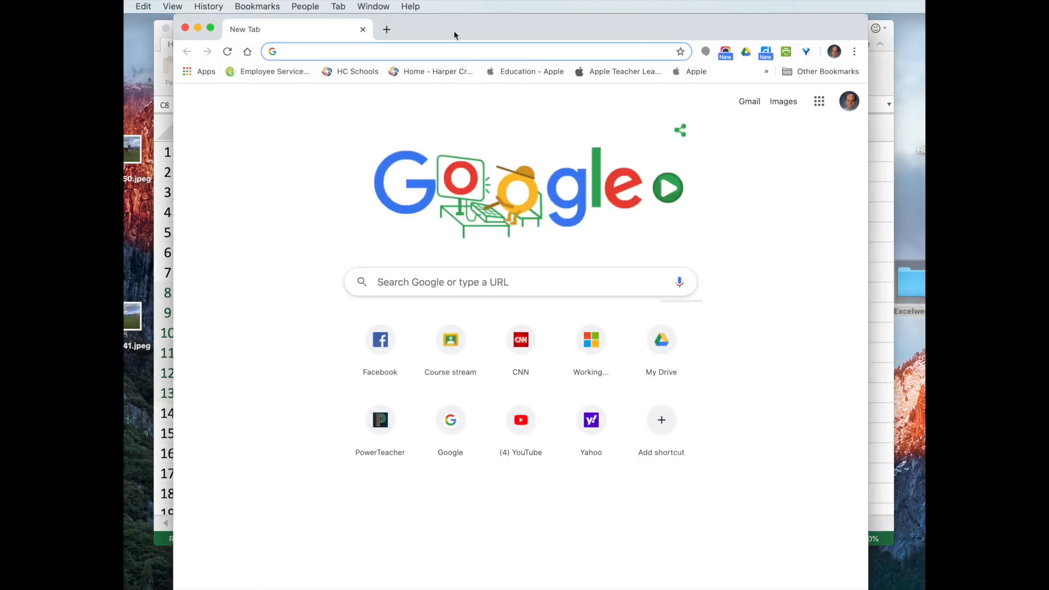
# Switch to Chrome and open the Classwork page of the "Setting Up for Effective Distance Learning - #2" class in Google Classroom.
pyautogui.click(256, 6)
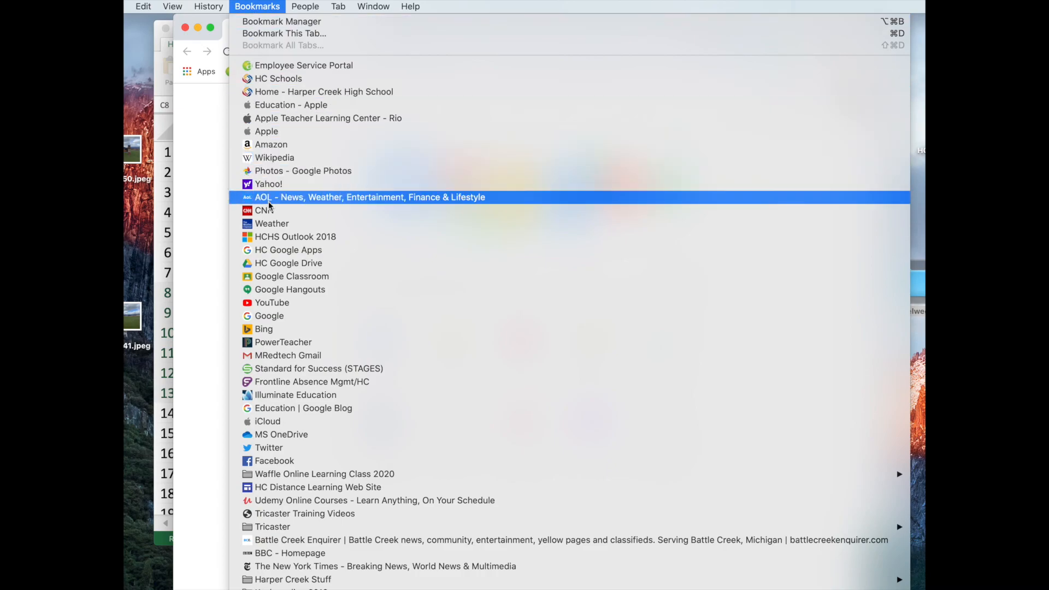
pyautogui.click(321, 275)
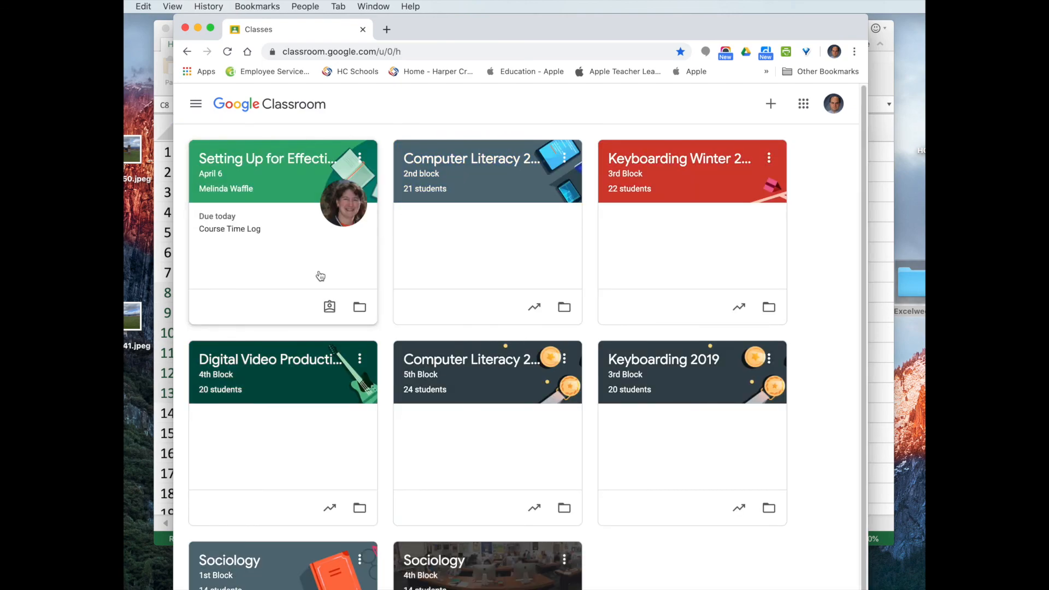
pyautogui.click(261, 164)
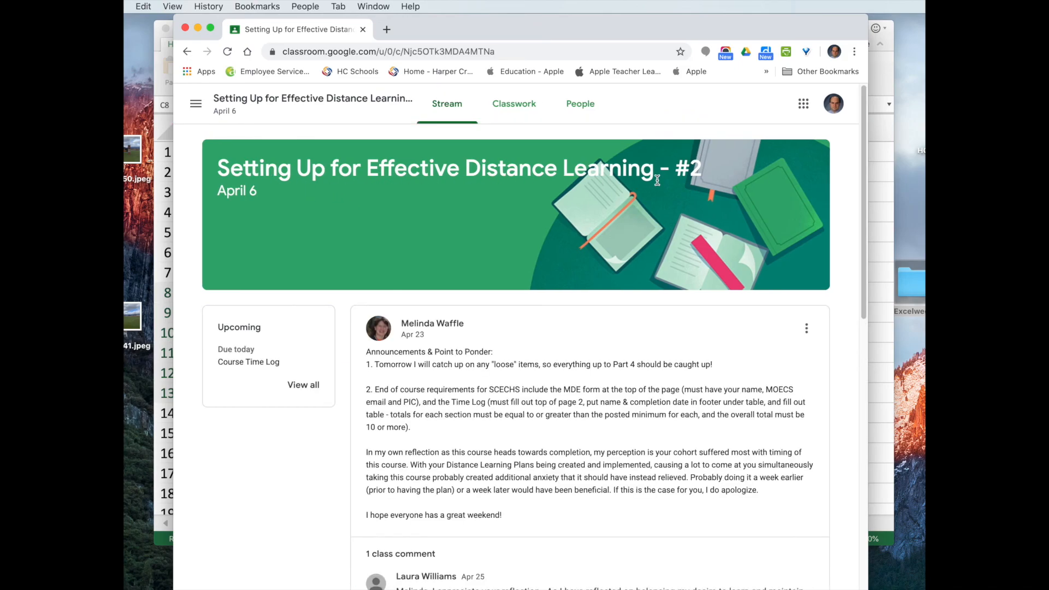
pyautogui.click(516, 103)
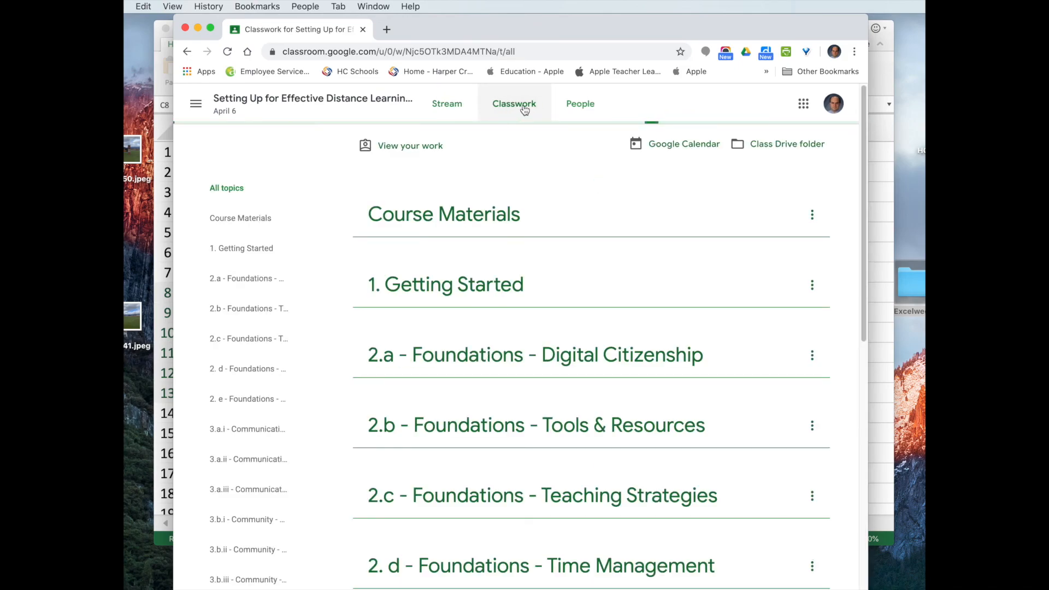
# Open the "Optional: My New Needs" assignment under Course Feedback - Optional Activities.
pyautogui.scroll(-20, 653, 305)
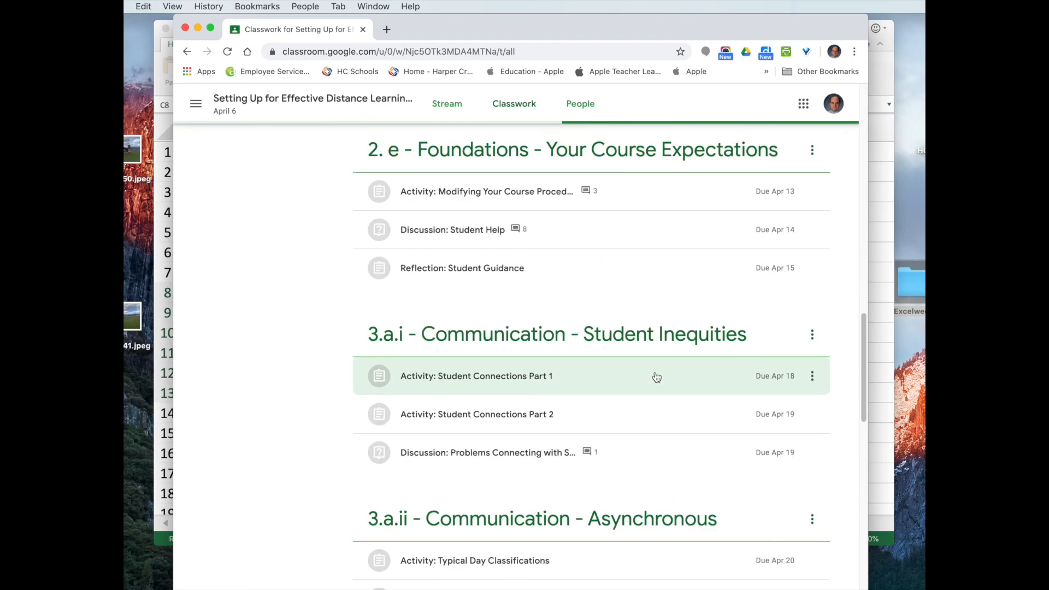
pyautogui.scroll(-15, 654, 376)
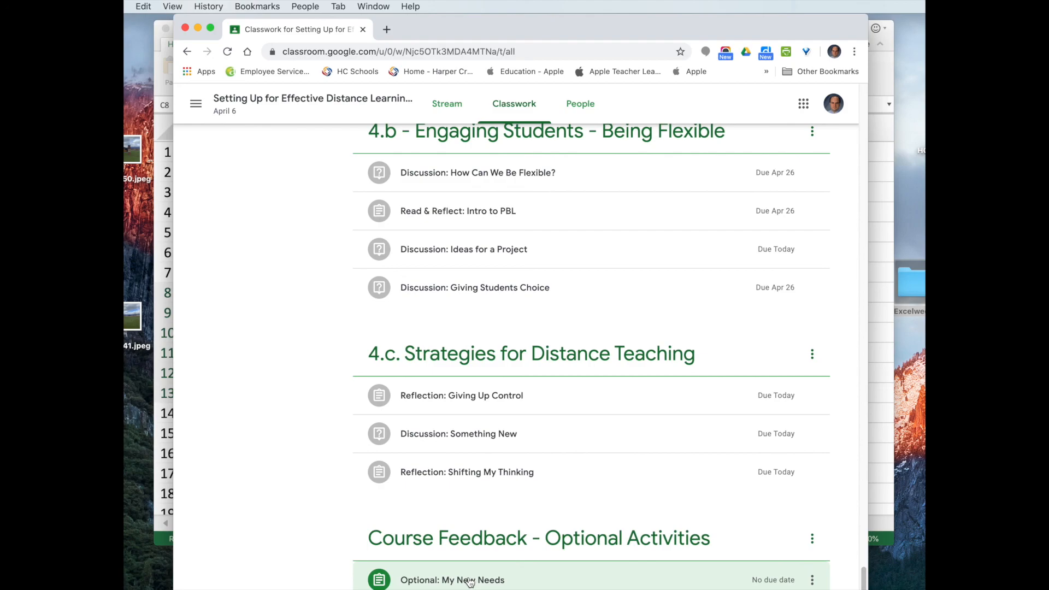
pyautogui.click(694, 577)
pyautogui.click(410, 569)
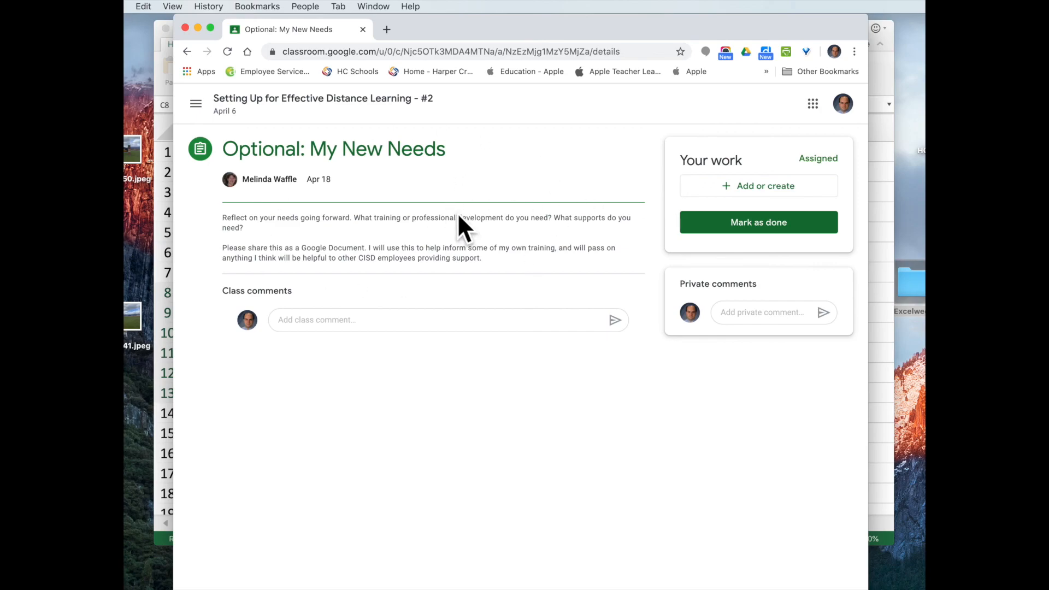
# Open the file upload dialog for the assignment's work, dismiss it without attaching a file, and close the Classroom page.
pyautogui.click(756, 189)
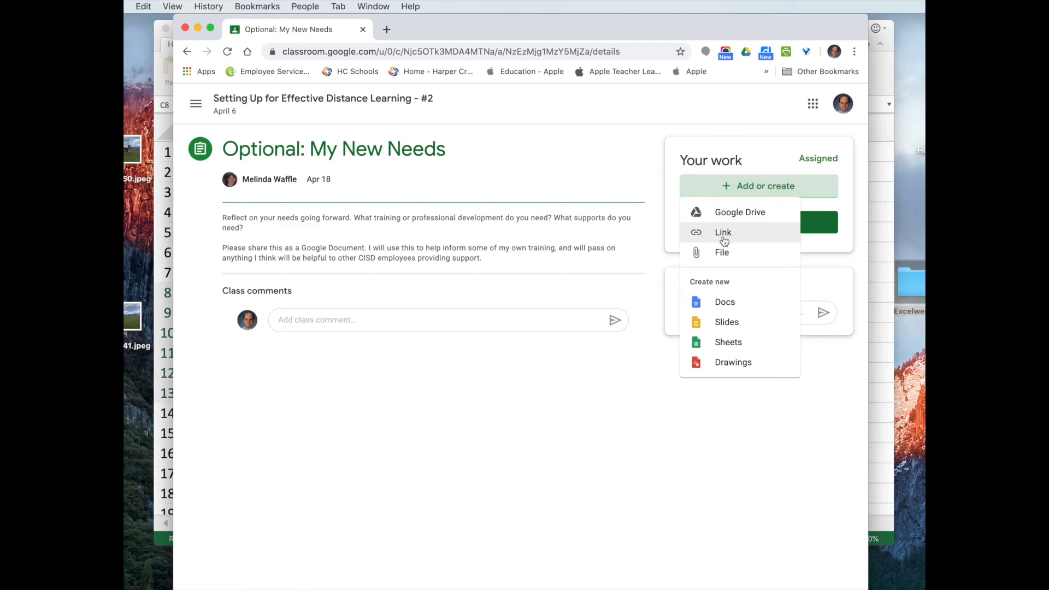
pyautogui.click(722, 253)
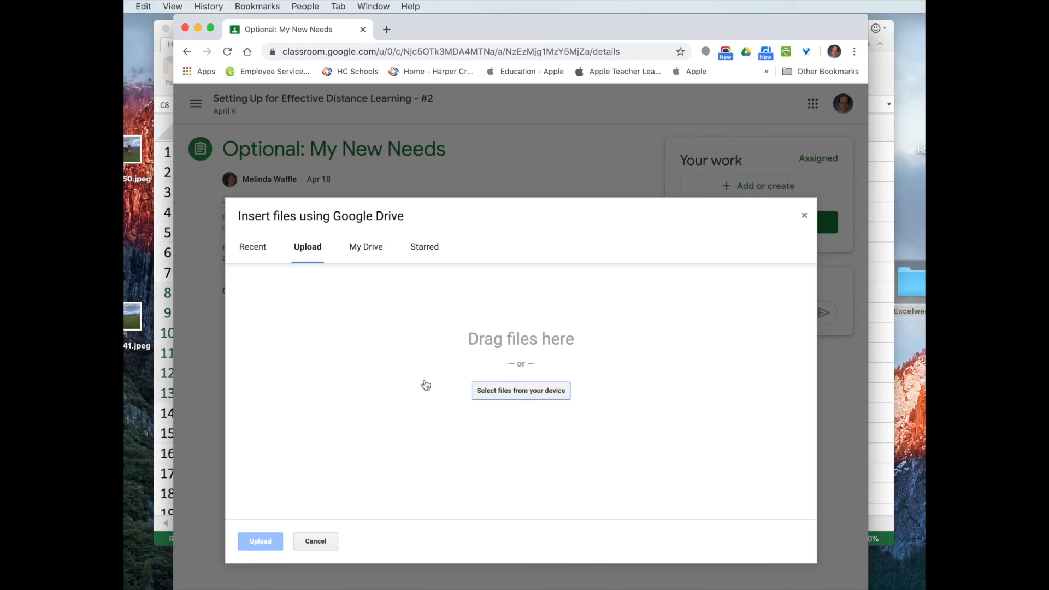
pyautogui.click(804, 218)
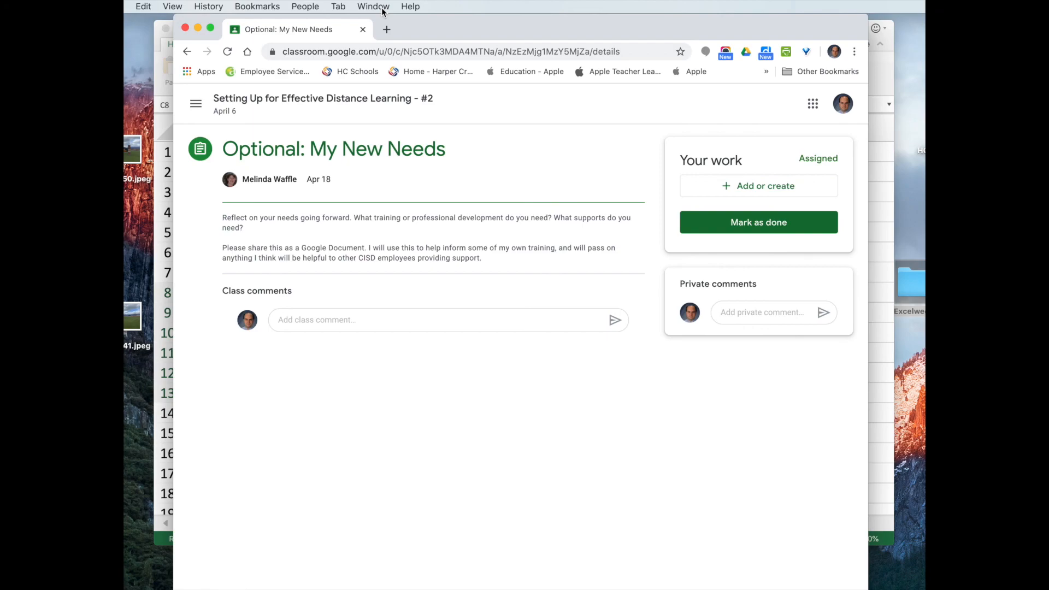
pyautogui.press('Return')
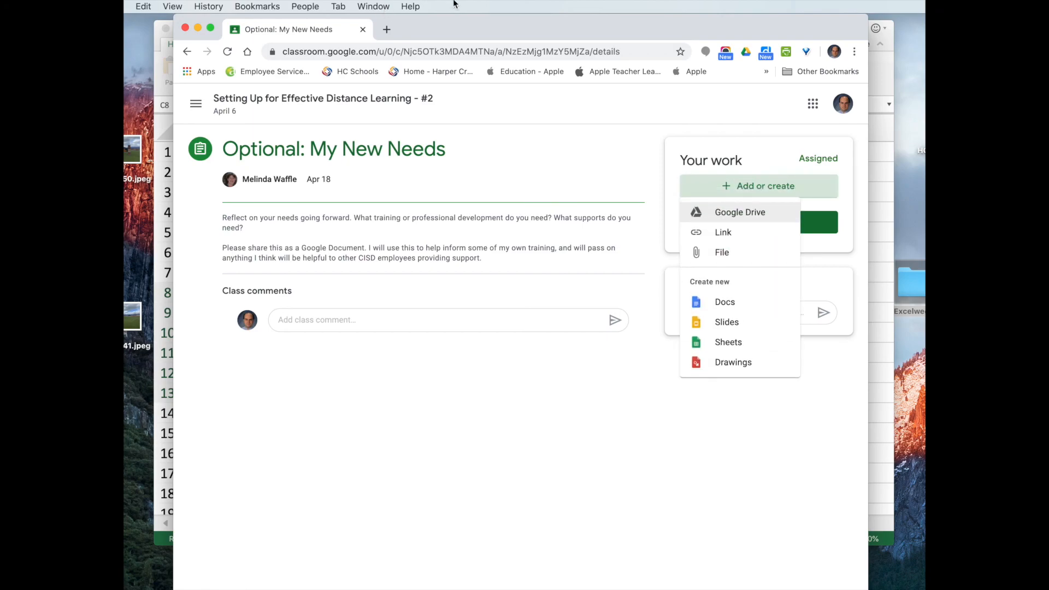
pyautogui.click(607, 132)
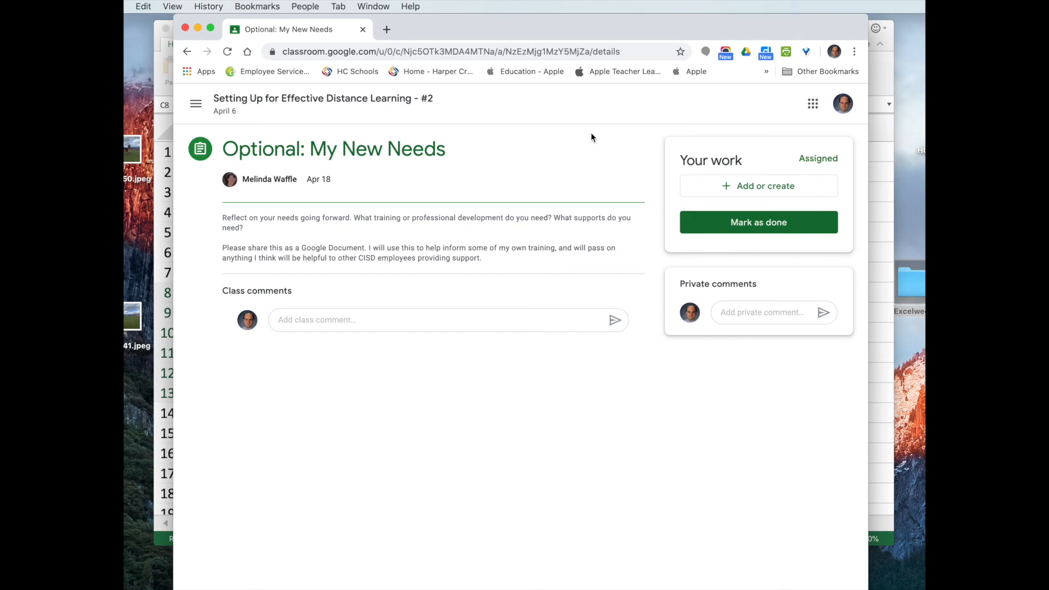
pyautogui.click(362, 29)
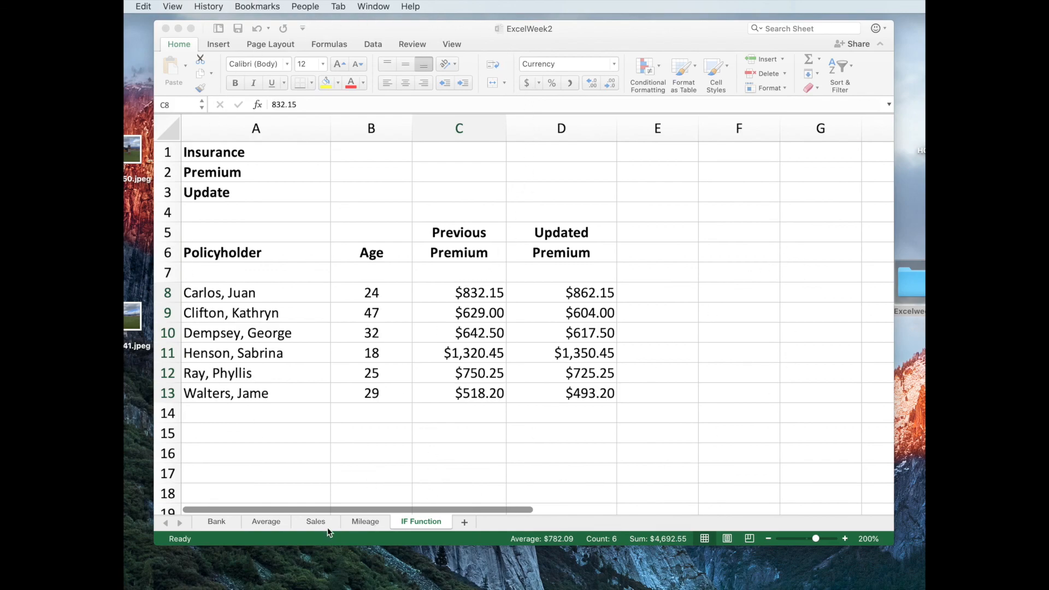
# Review the Bank, Average, Sales, Mileage and IF Function worksheets of the ExcelWeek2 workbook in Excel.
pyautogui.click(211, 519)
pyautogui.click(212, 519)
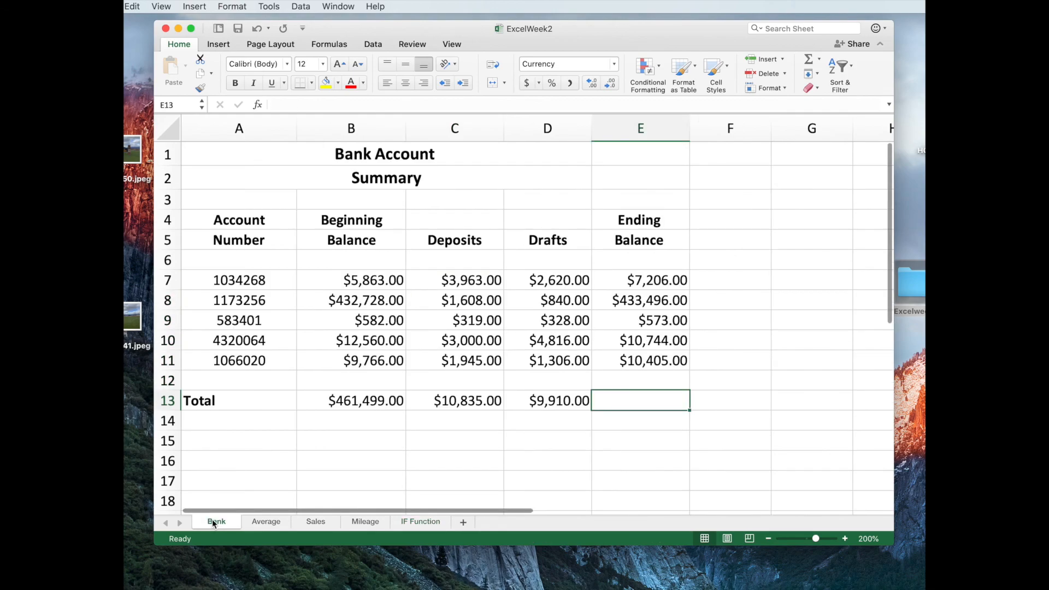
pyautogui.click(275, 523)
pyautogui.click(307, 522)
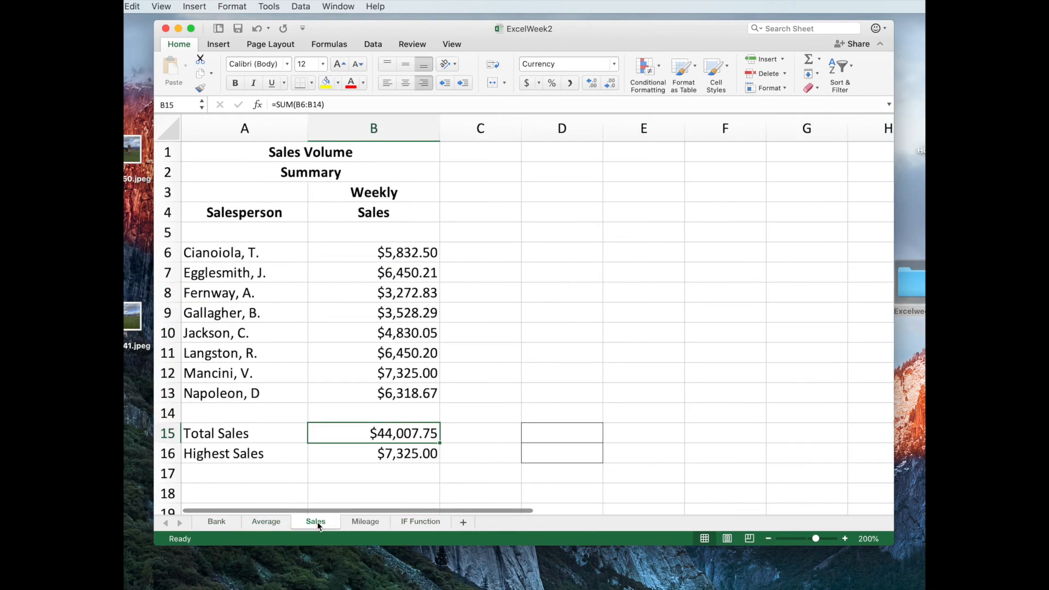
pyautogui.click(368, 523)
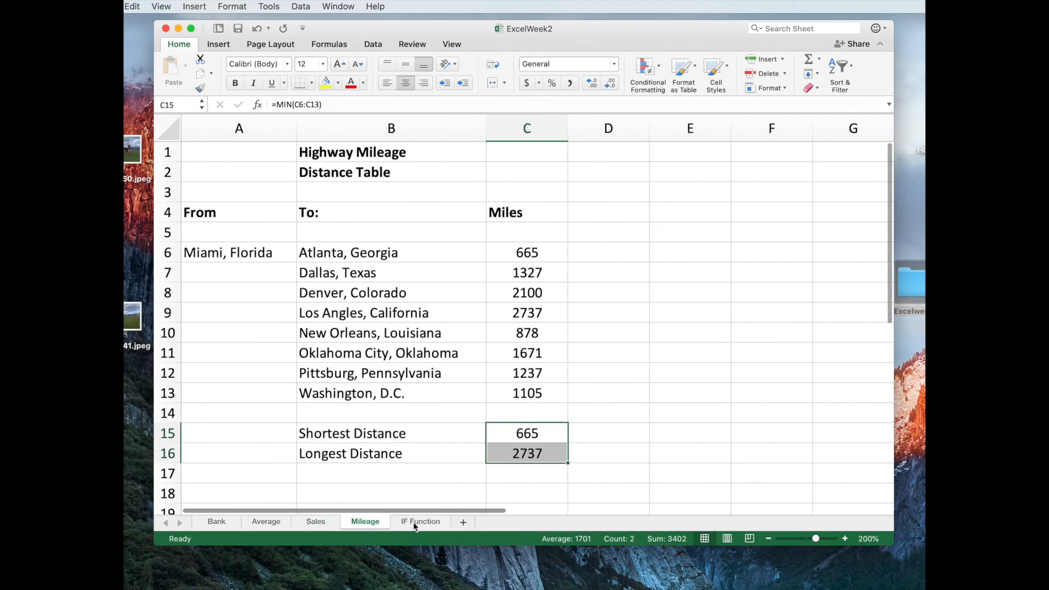
pyautogui.click(428, 522)
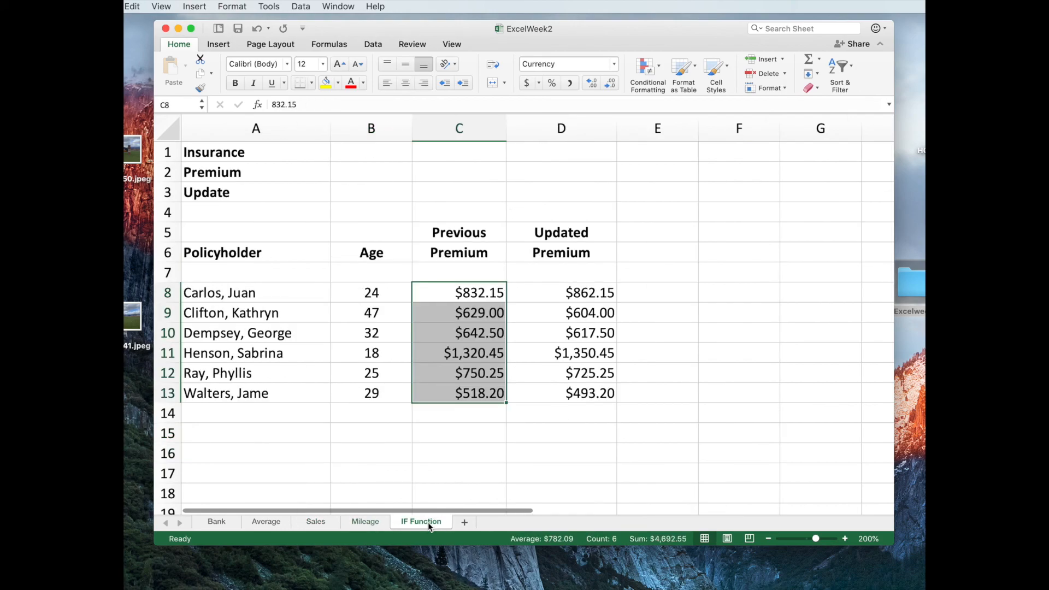